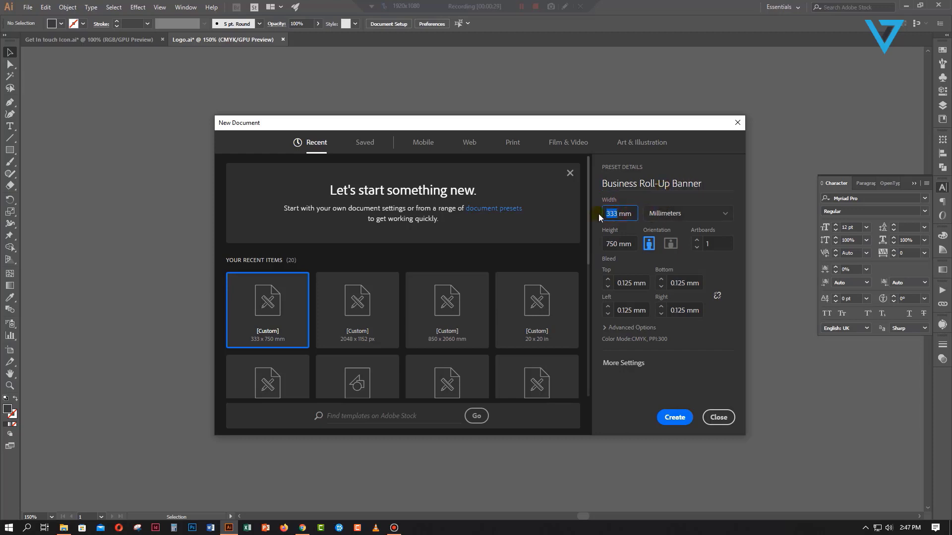
# Create the Business Roll-Up Banner document at 333 x 750 mm, in CMYK Color with High (300 ppi) raster effects
pyautogui.click(616, 244)
pyautogui.click(639, 284)
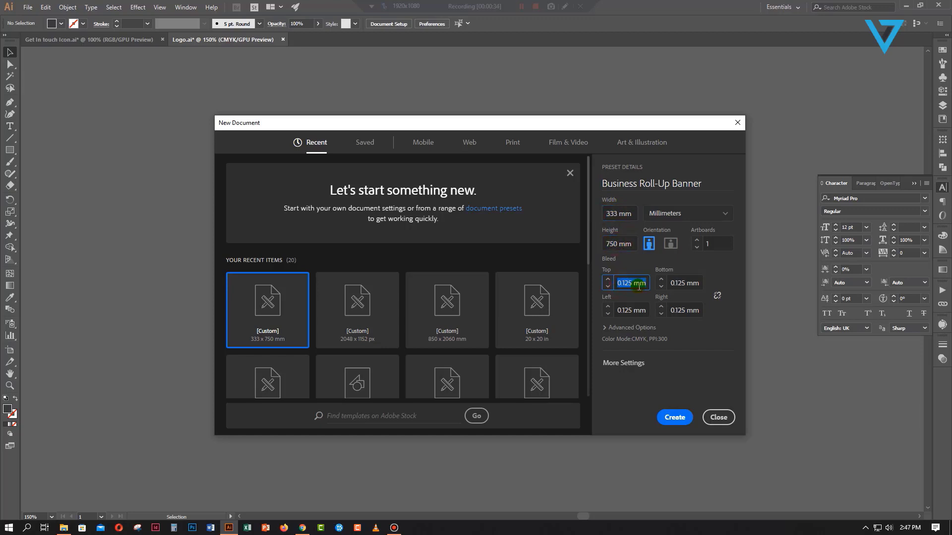
pyautogui.click(637, 330)
pyautogui.click(661, 307)
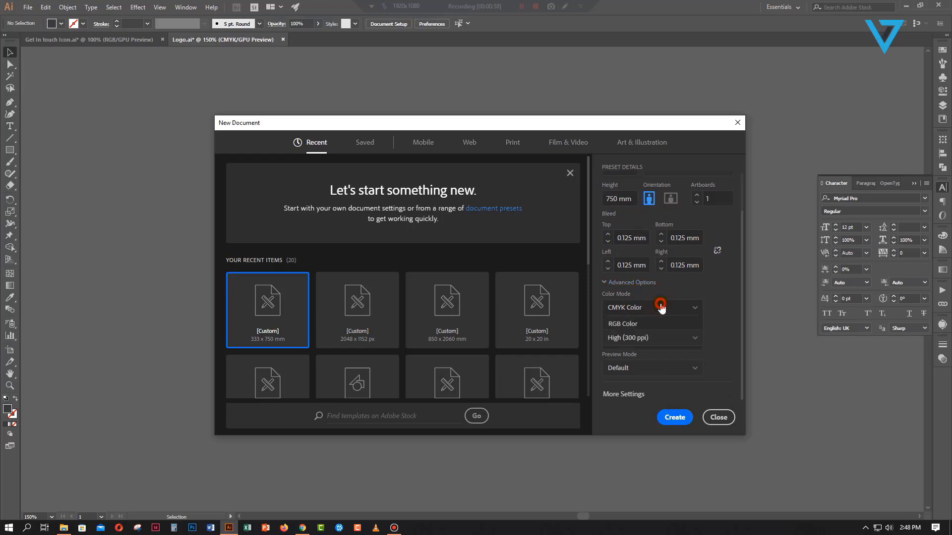
pyautogui.click(660, 306)
pyautogui.click(645, 338)
pyautogui.click(648, 339)
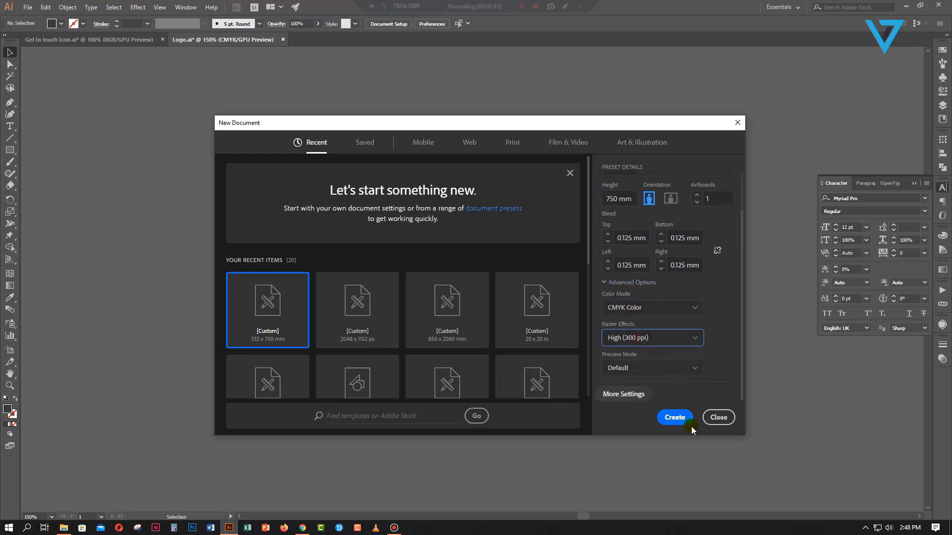
pyautogui.click(676, 418)
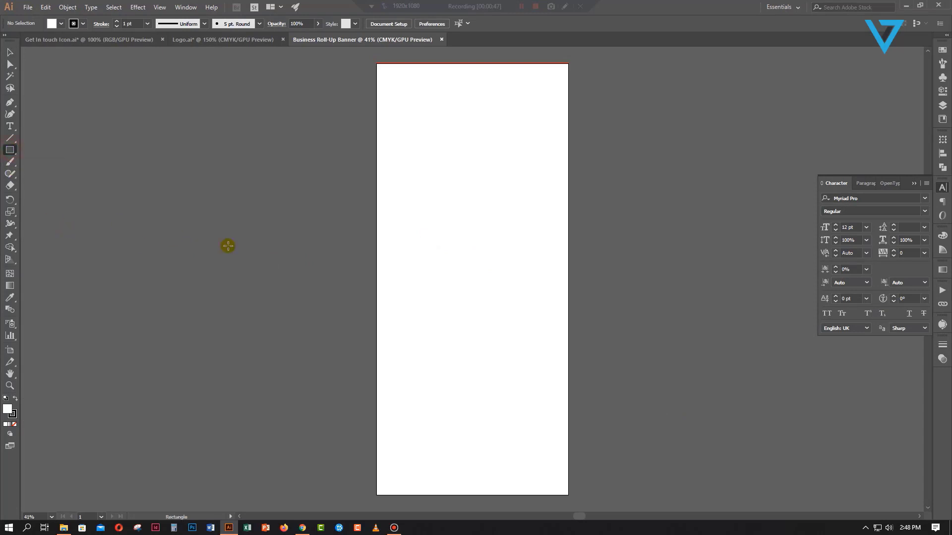
# Set the stroke to none and create a white rectangle 333 mm wide and 750 mm high
pyautogui.click(74, 24)
pyautogui.click(6, 41)
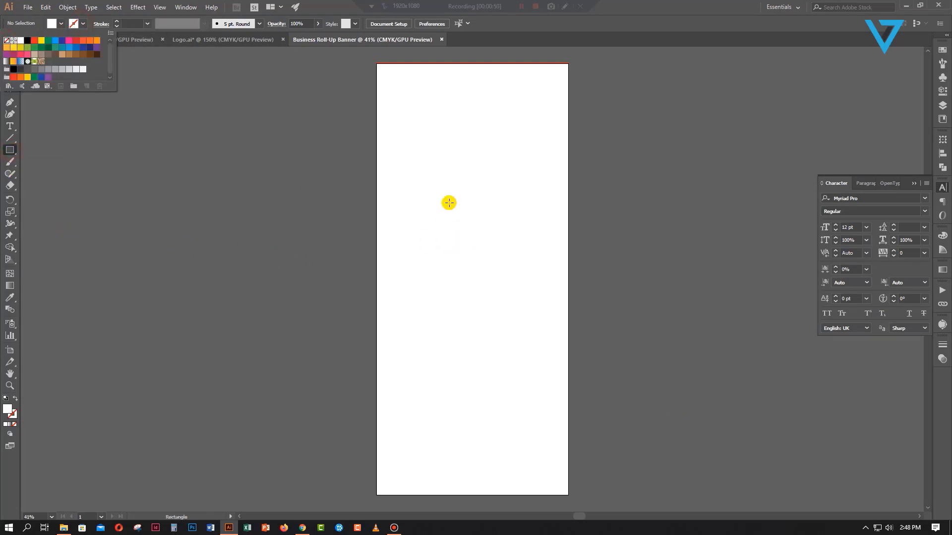
pyautogui.click(446, 190)
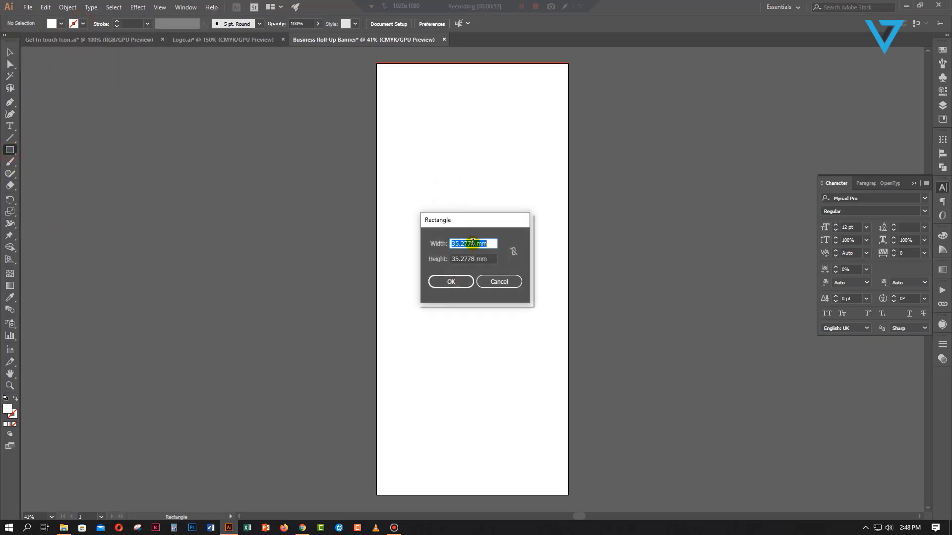
pyautogui.write('333')
pyautogui.moveTo(475, 259); pyautogui.dragTo(436, 263)
pyautogui.write('750')
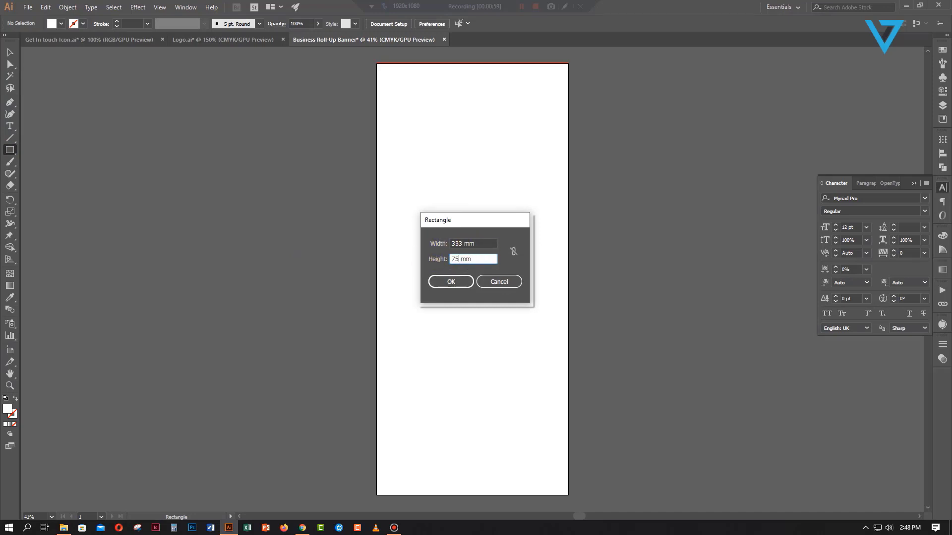
pyautogui.click(450, 285)
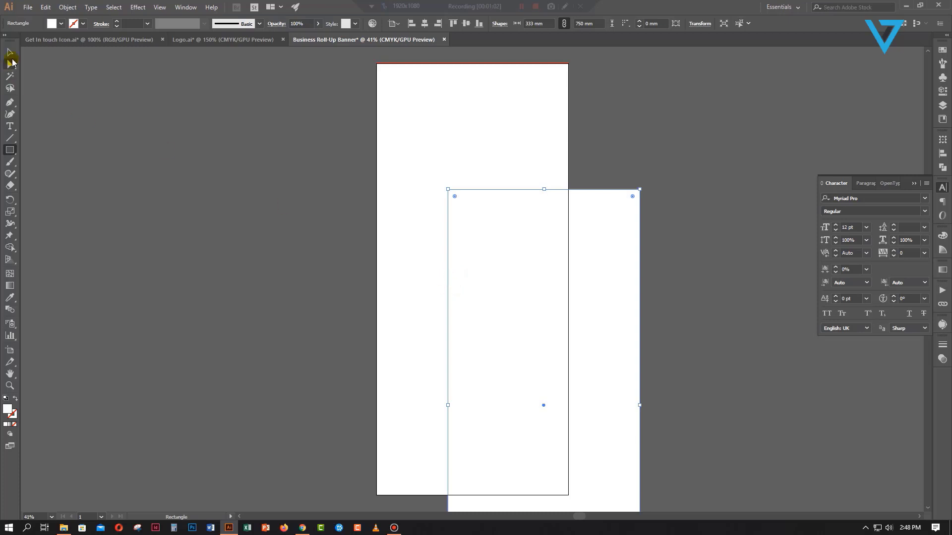
# Center the white rectangle horizontally and vertically on the artboard
pyautogui.click(10, 53)
pyautogui.moveTo(509, 249); pyautogui.dragTo(451, 177)
pyautogui.click(425, 24)
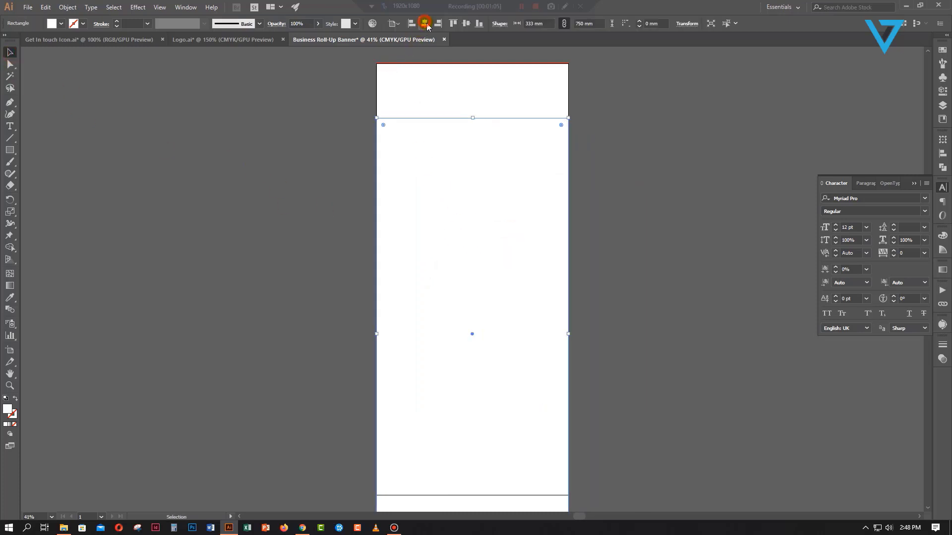
pyautogui.click(467, 23)
pyautogui.click(633, 225)
# Offset the white rectangle's path by -20 mm and turn the resulting inner rectangle into a margin guide
pyautogui.click(516, 234)
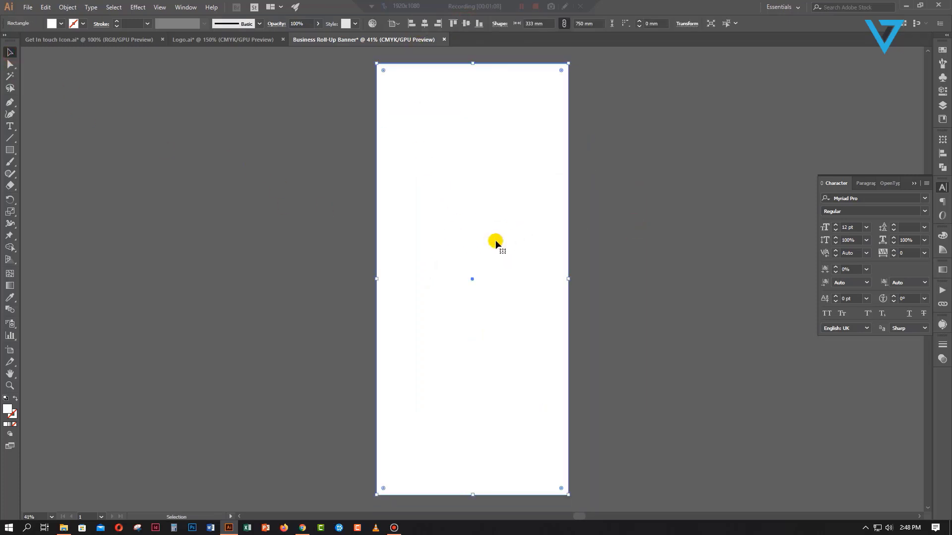
pyautogui.click(68, 7)
pyautogui.moveTo(75, 233)
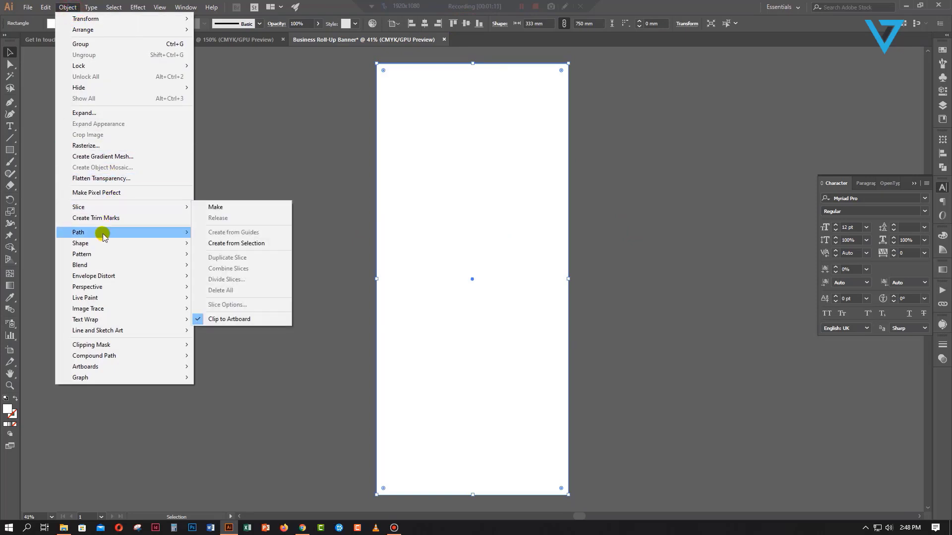
pyautogui.click(226, 268)
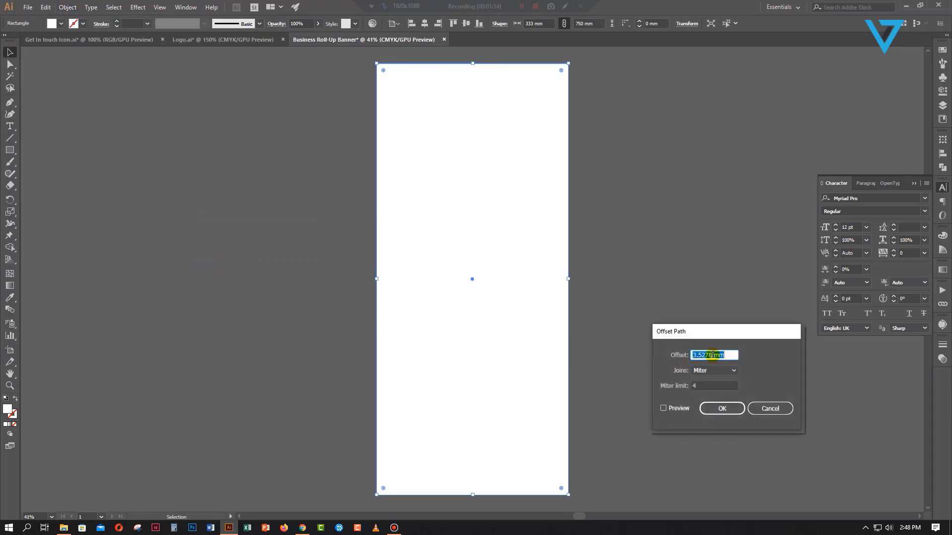
pyautogui.doubleClick(712, 355)
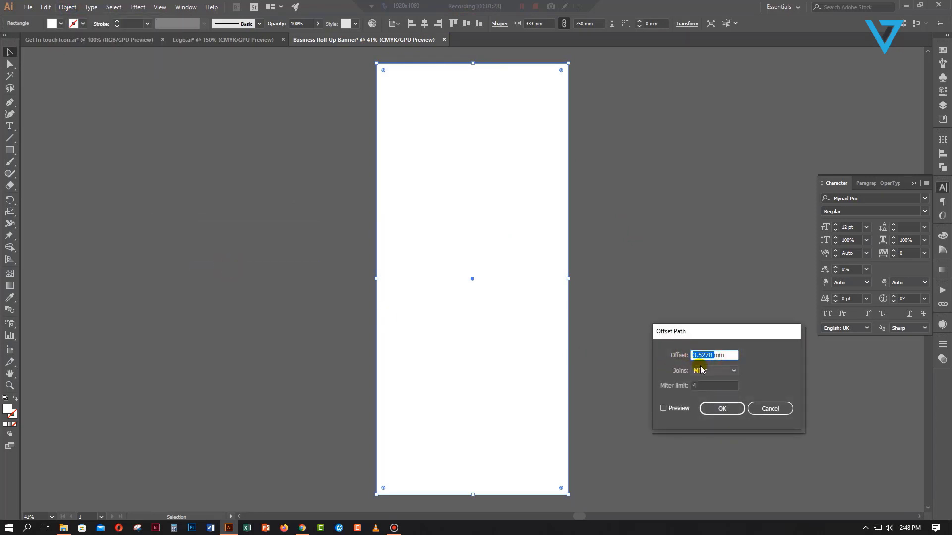
pyautogui.write('-20mm')
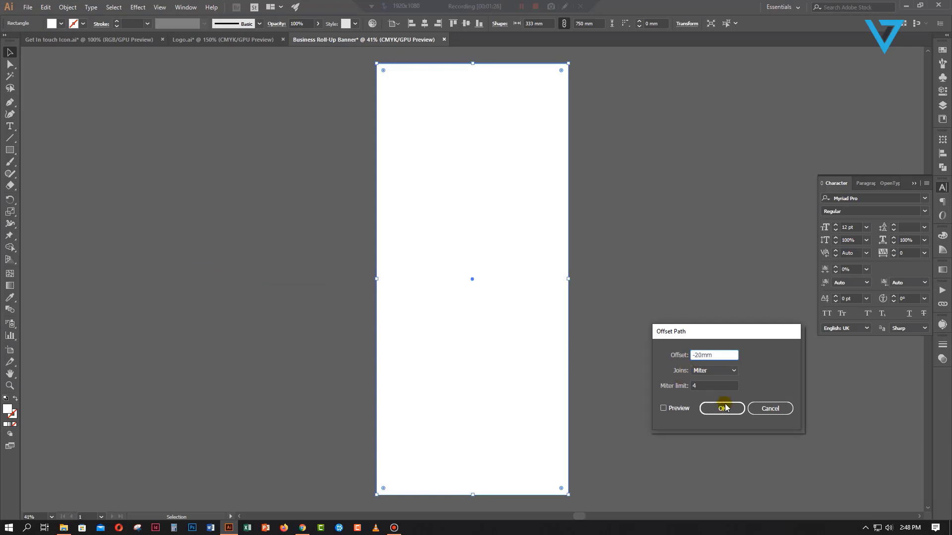
pyautogui.click(661, 409)
pyautogui.click(722, 409)
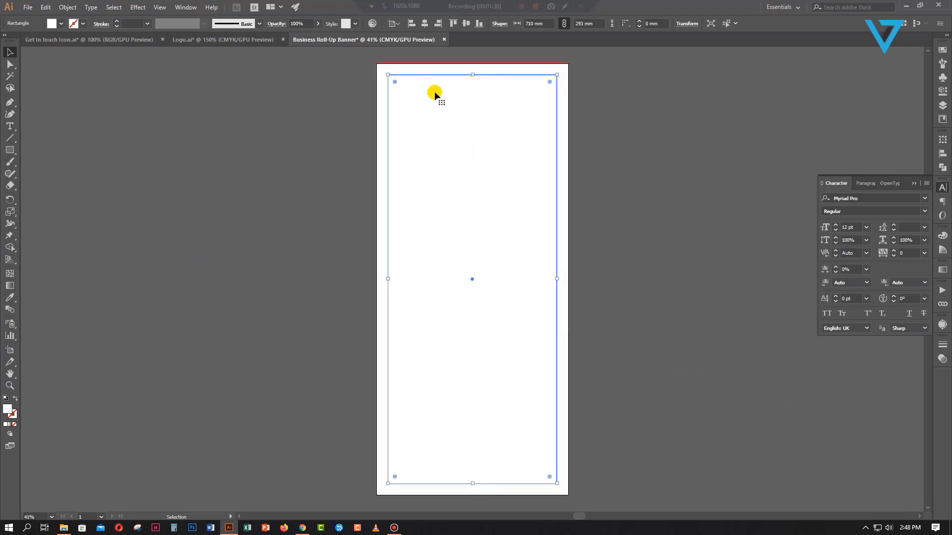
pyautogui.rightClick(435, 78)
pyautogui.click(477, 205)
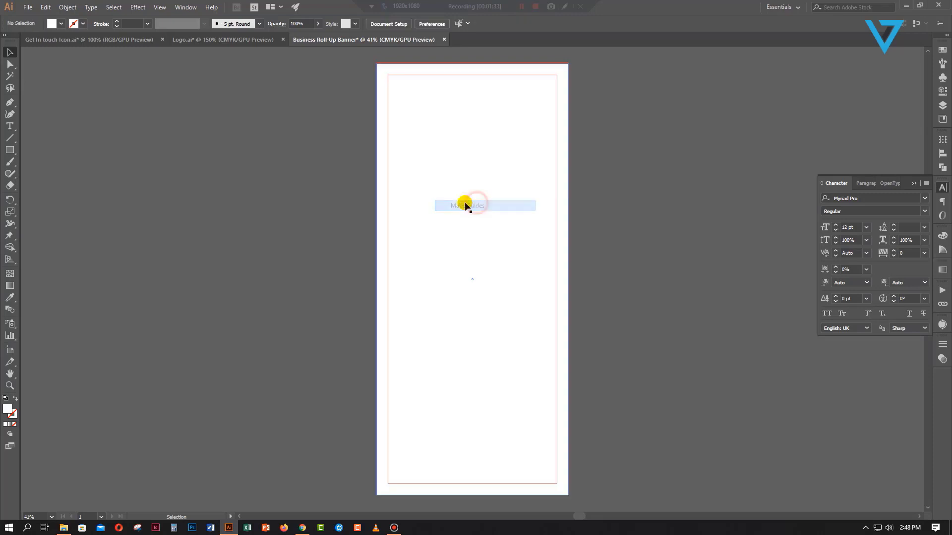
# Lock the white background rectangle so it cannot be selected
pyautogui.click(461, 130)
pyautogui.rightClick(461, 129)
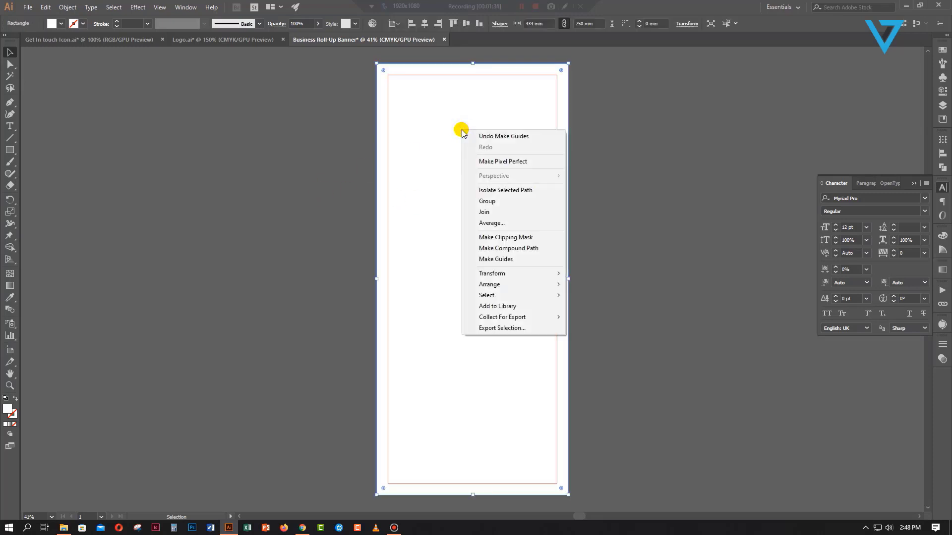
pyautogui.click(424, 124)
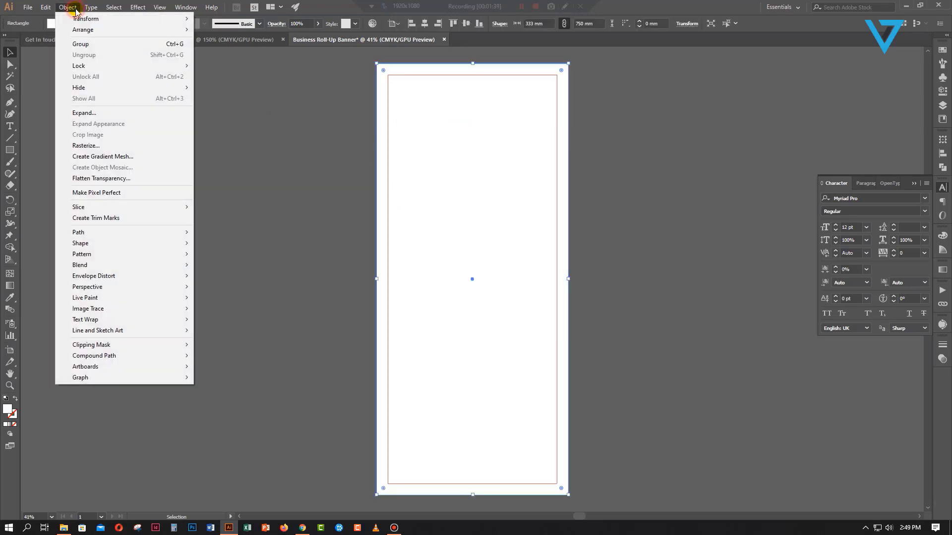
pyautogui.click(68, 6)
pyautogui.click(208, 66)
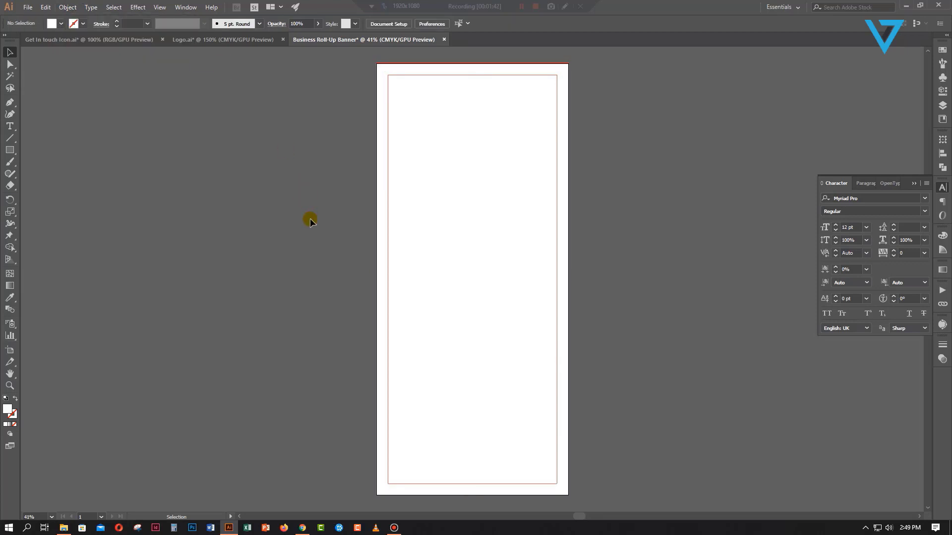
pyautogui.moveTo(308, 192); pyautogui.dragTo(427, 287)
# Draw a full-width rectangle about 333 x 321 mm from the artboard's upper edge downwards
pyautogui.click(13, 153)
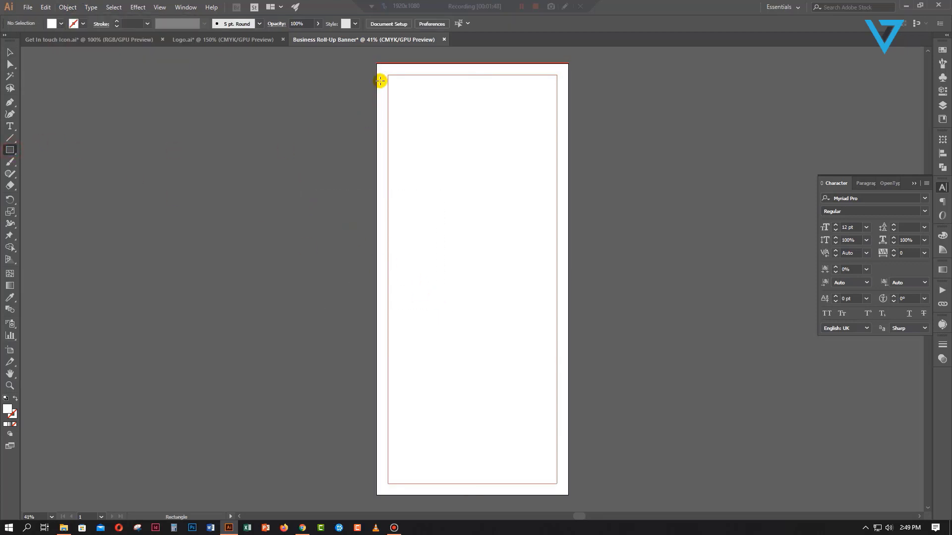
pyautogui.scroll(-1, 370, 78)
pyautogui.hotkey('ctrl', '0')
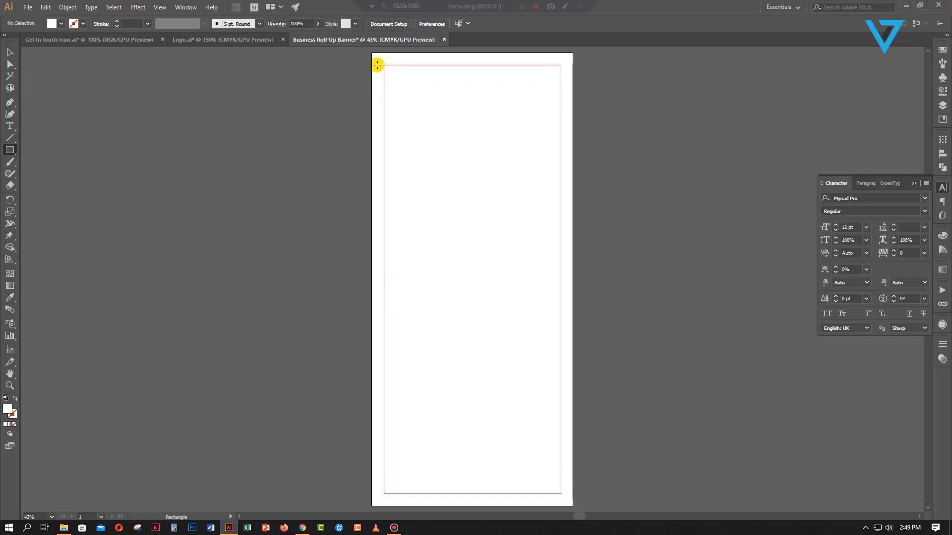
pyautogui.moveTo(372, 53); pyautogui.dragTo(572, 246)
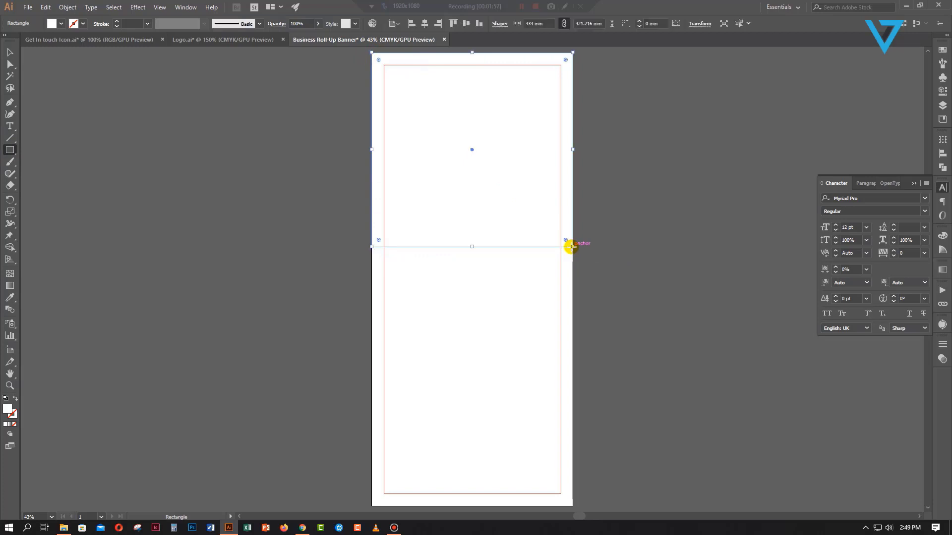
# Fill the upper full-width rectangle with light gray
pyautogui.press('v')
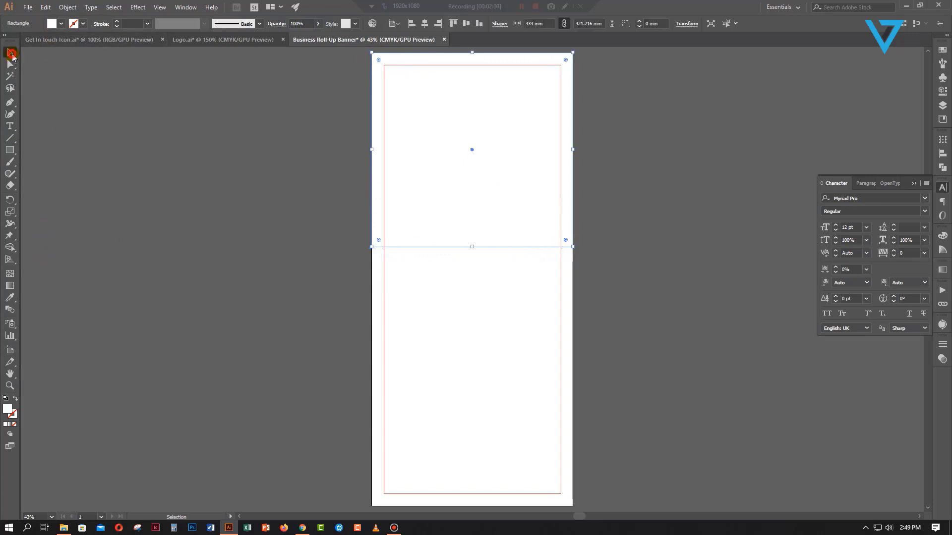
pyautogui.click(62, 24)
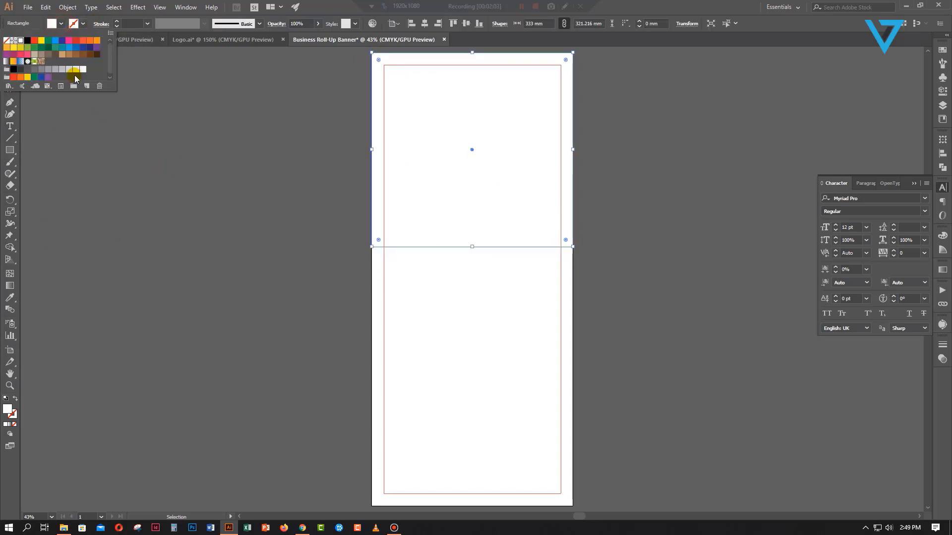
pyautogui.click(104, 93)
pyautogui.click(403, 183)
# Draw a rectangle about 296 x 140 mm from the artboard's right edge, overlapping the lower part of the gray block
pyautogui.click(10, 152)
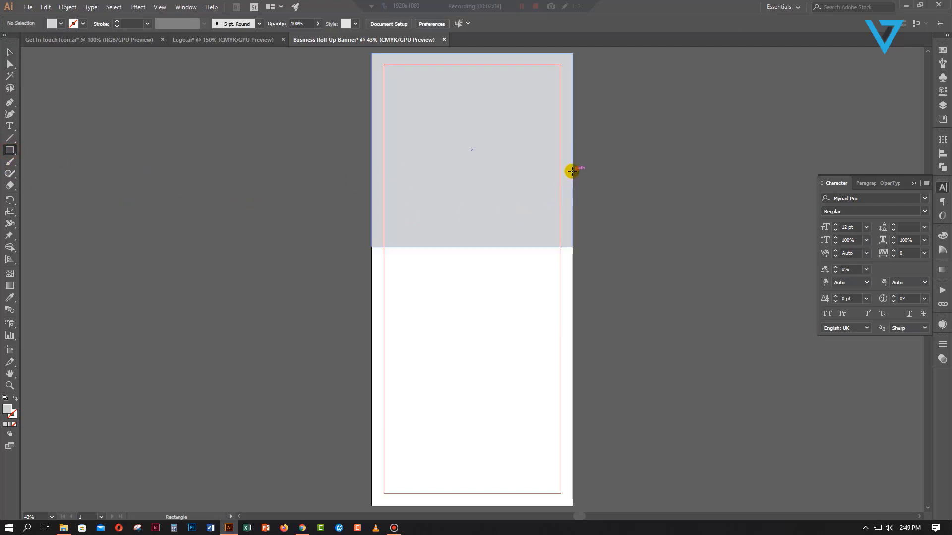
pyautogui.moveTo(572, 172); pyautogui.dragTo(394, 257)
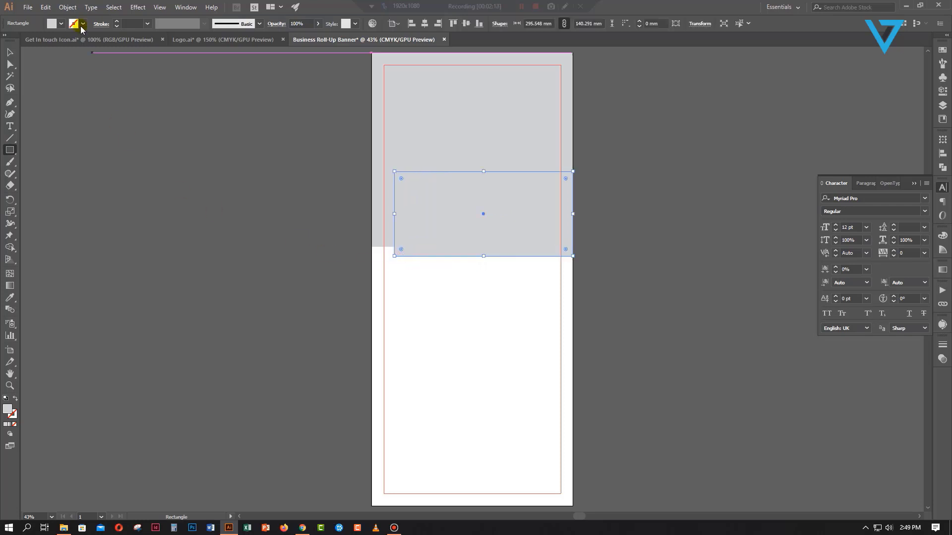
pyautogui.click(10, 53)
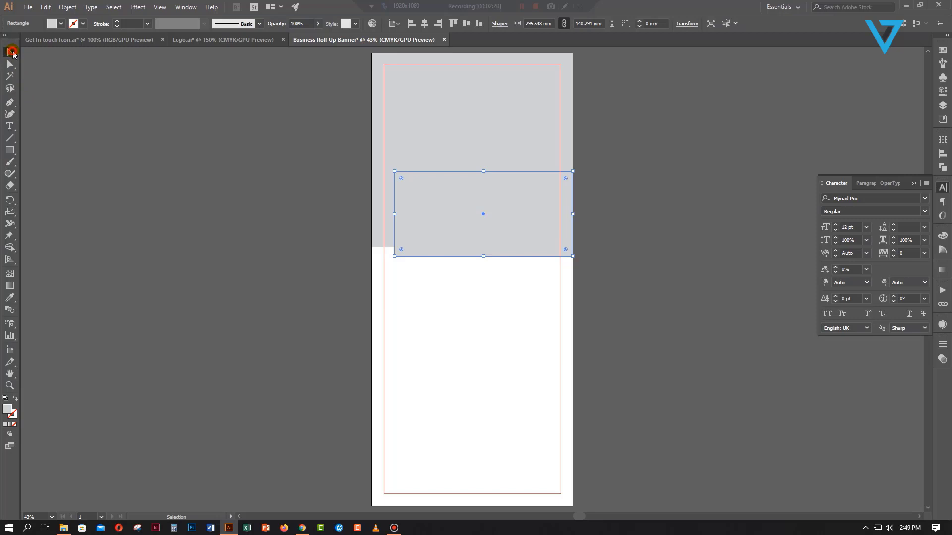
pyautogui.click(242, 219)
pyautogui.click(477, 217)
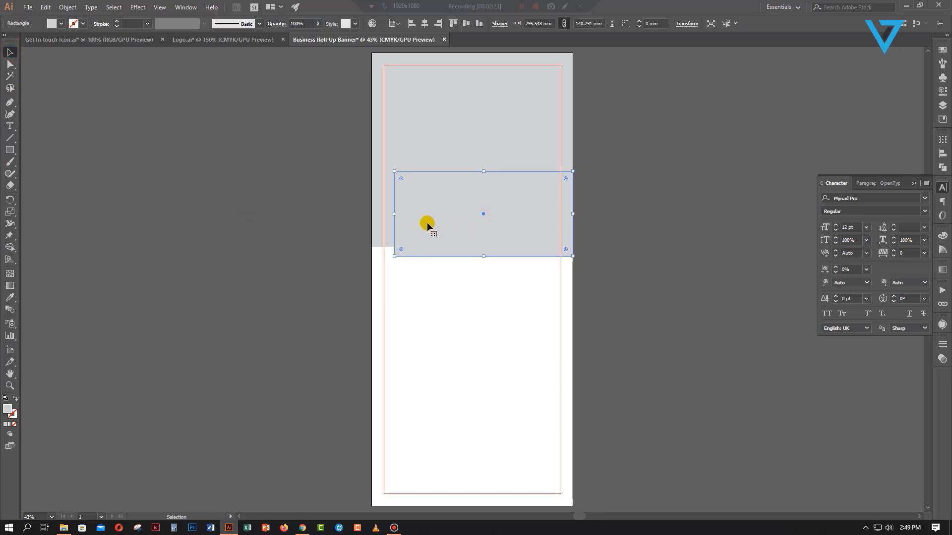
# Copy the small stacked Vectz Studio logo from the Logo.ai document and place it beside the banner artboard
pyautogui.click(220, 40)
pyautogui.click(381, 186)
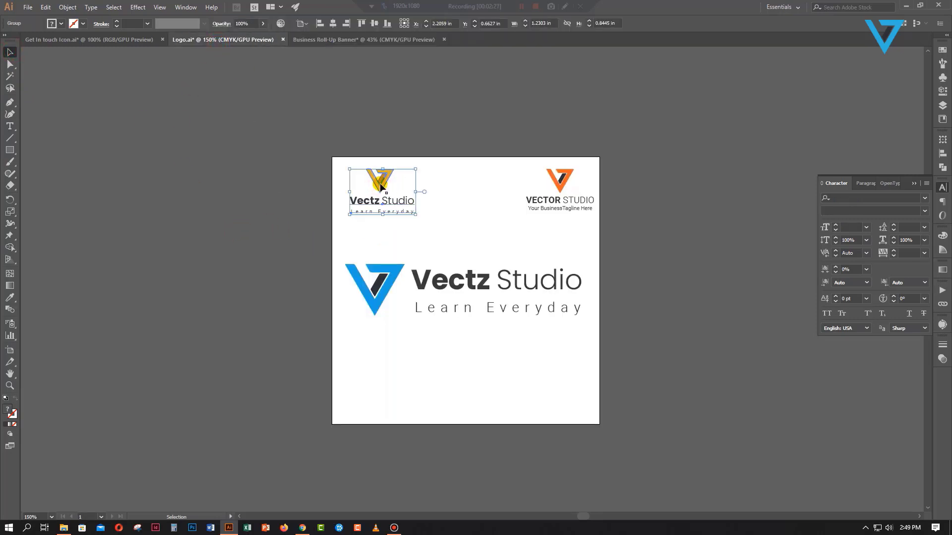
pyautogui.moveTo(377, 174); pyautogui.dragTo(307, 176)
# Fill the smaller overlapping rectangle with the yellow-orange sampled from the logo using the Eyedropper
pyautogui.click(436, 236)
pyautogui.click(10, 298)
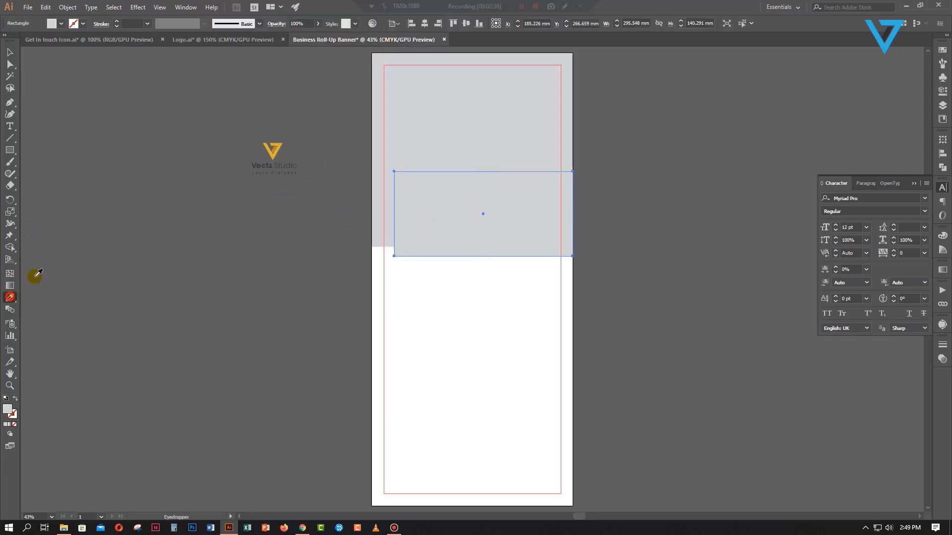
pyautogui.click(278, 142)
pyautogui.click(10, 52)
pyautogui.click(25, 148)
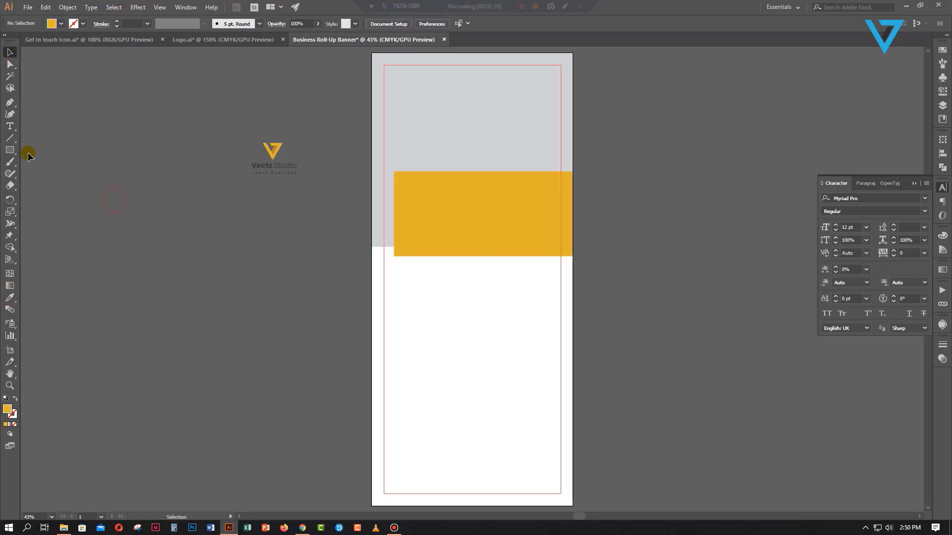
# Draw a vertical line about 183 mm long in the empty area below the logo, beside the artboard
pyautogui.click(9, 138)
pyautogui.moveTo(290, 234); pyautogui.dragTo(308, 312)
pyautogui.press('v')
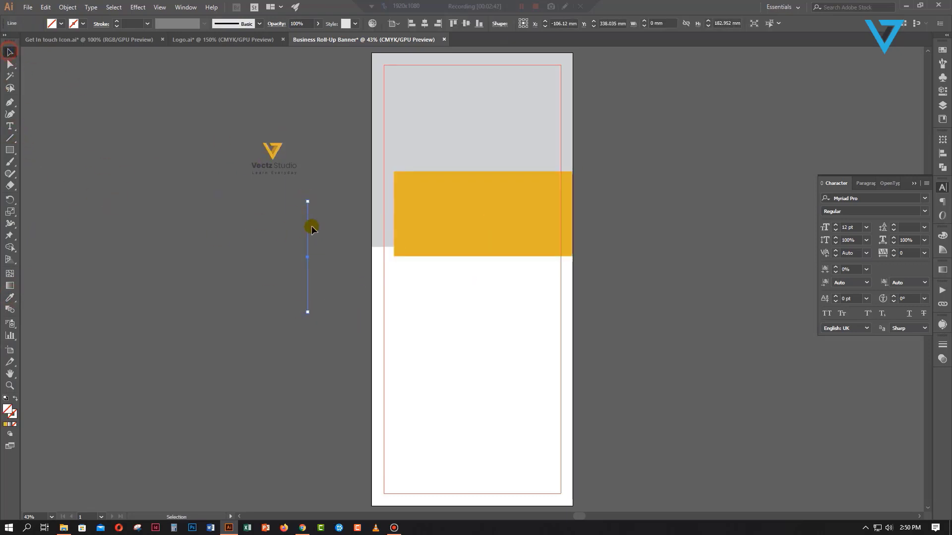
# Rotate the vertical line below the logo by -30°
pyautogui.moveTo(283, 217); pyautogui.dragTo(331, 256)
pyautogui.rightClick(308, 228)
pyautogui.moveTo(357, 371)
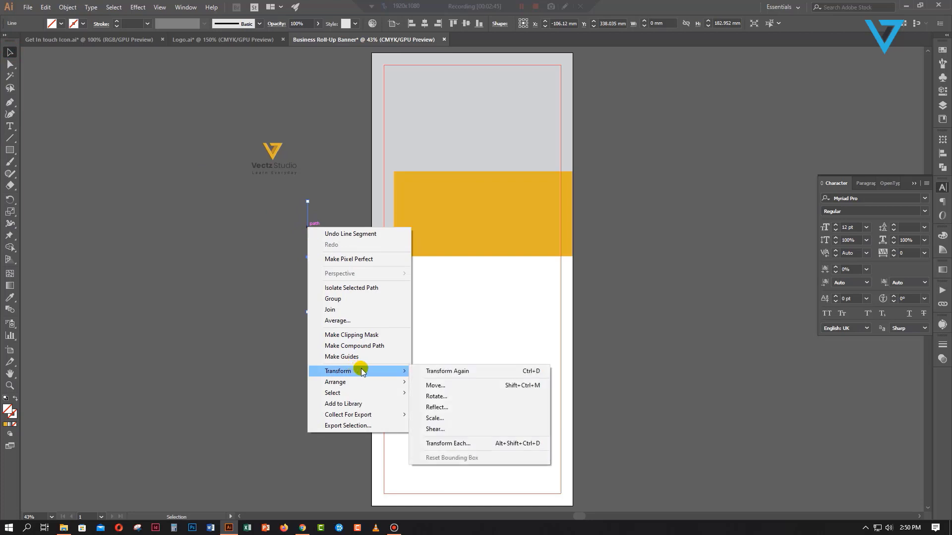
pyautogui.click(436, 397)
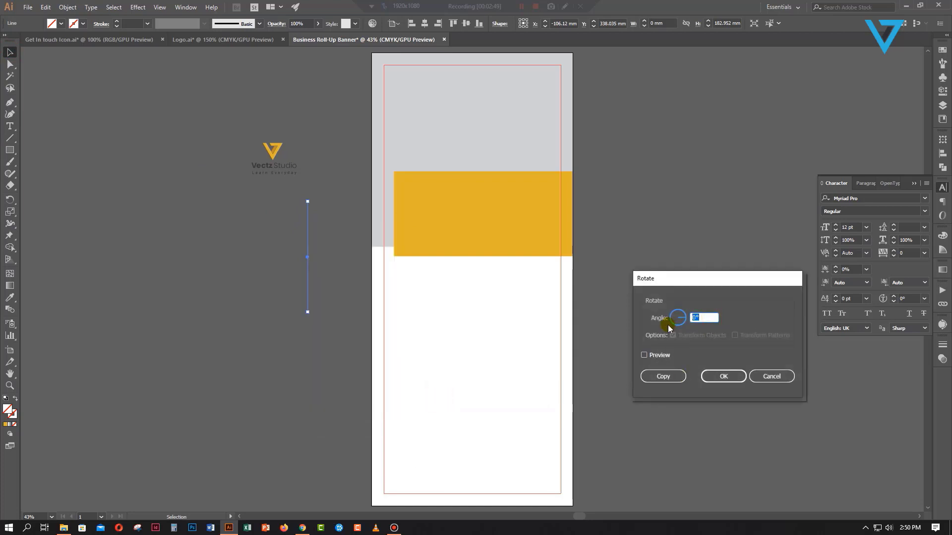
pyautogui.click(644, 355)
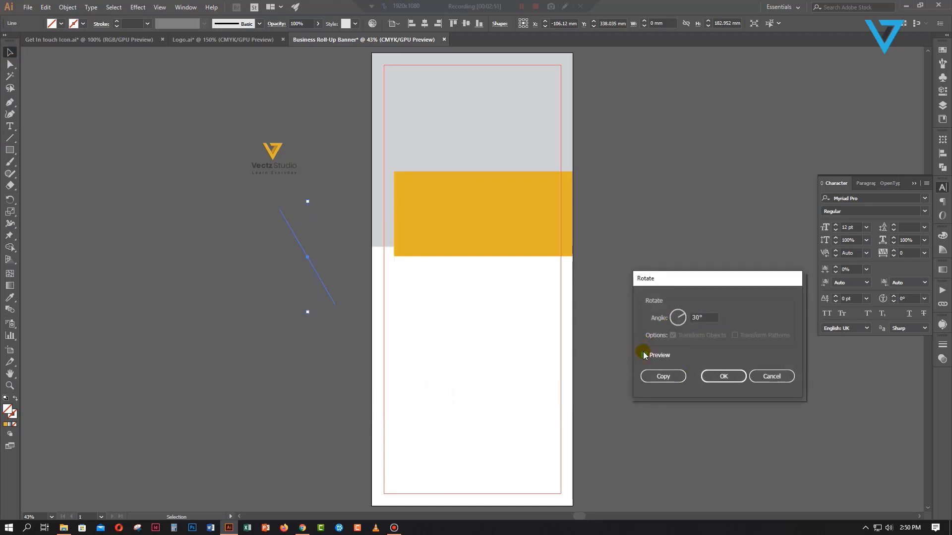
pyautogui.click(707, 316)
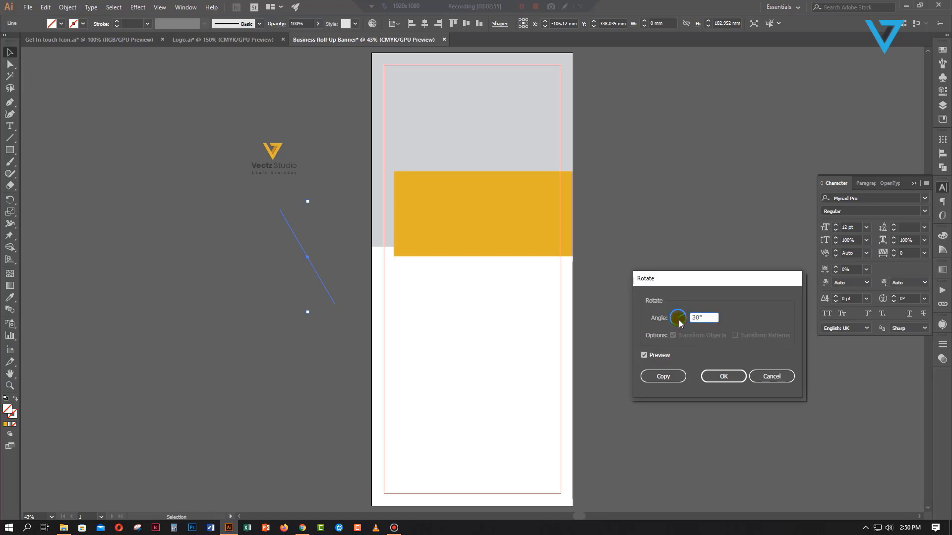
pyautogui.click(646, 355)
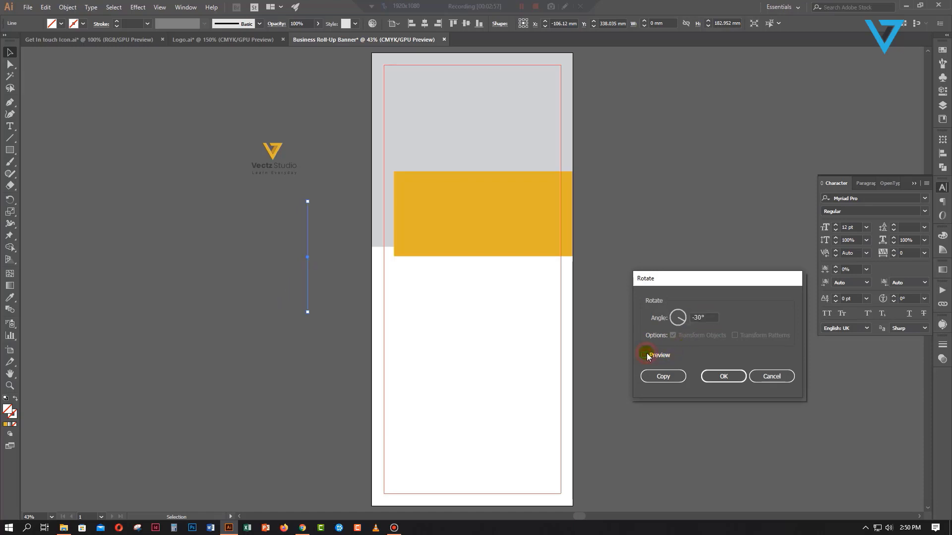
pyautogui.click(722, 376)
# Place the slanted line across the end of the yellow rectangle, cut off the corner beyond it with Shape Builder and delete the leftover line
pyautogui.click(317, 249)
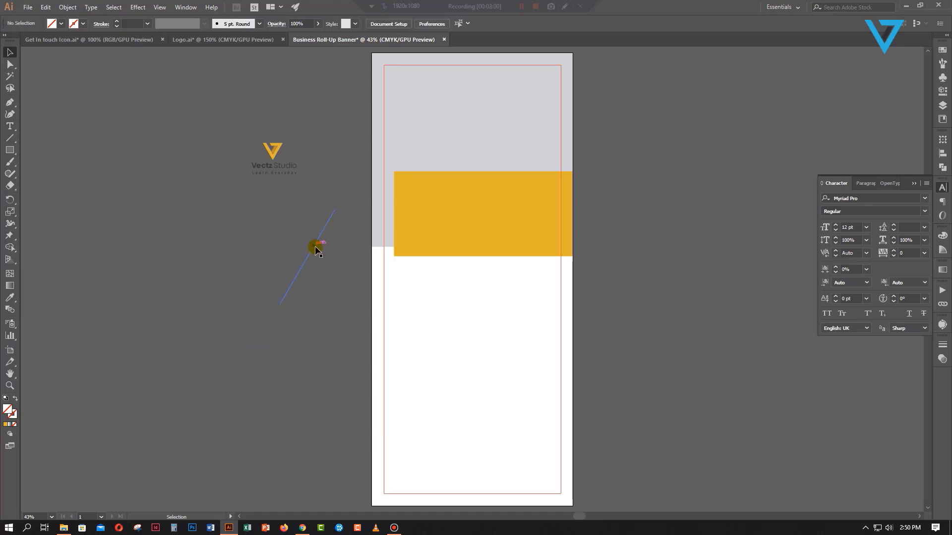
pyautogui.moveTo(318, 245); pyautogui.dragTo(426, 206)
pyautogui.keyDown('shift'); pyautogui.click(483, 222); pyautogui.keyUp('shift')
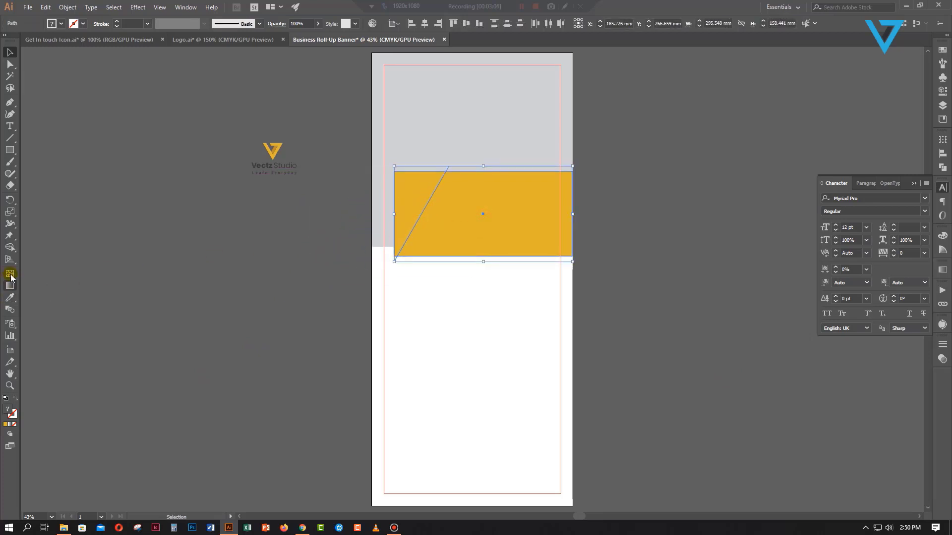
pyautogui.click(10, 247)
pyautogui.keyDown('alt'); pyautogui.click(416, 199); pyautogui.keyUp('alt')
pyautogui.press('v')
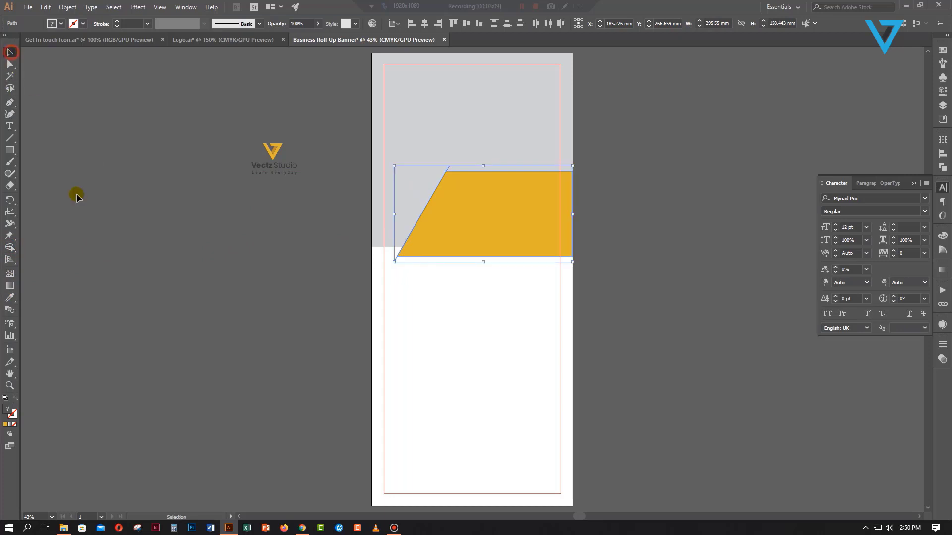
pyautogui.click(76, 193)
pyautogui.click(446, 168)
pyautogui.press('Delete')
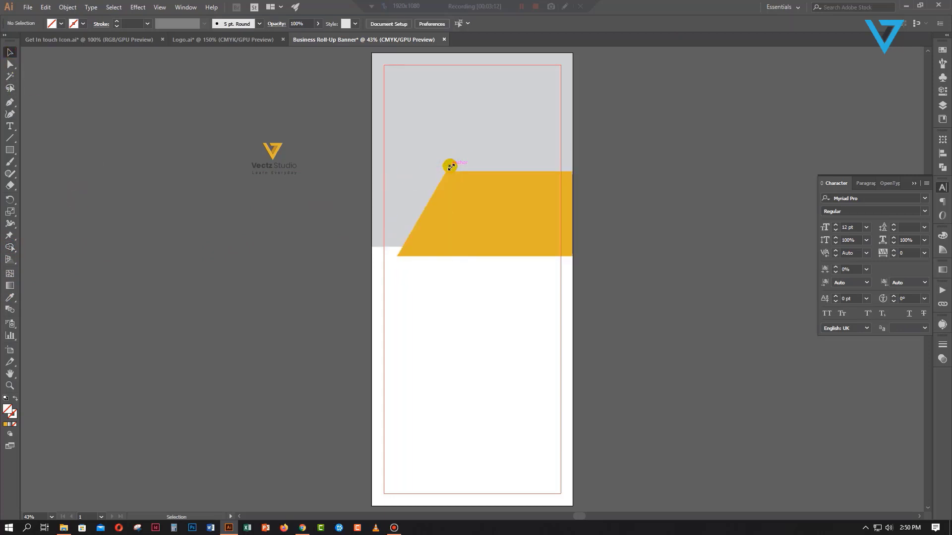
# Copy the trimmed yellow shape, paste the copy in back, and offset one of the two about 11 mm to the left
pyautogui.click(460, 226)
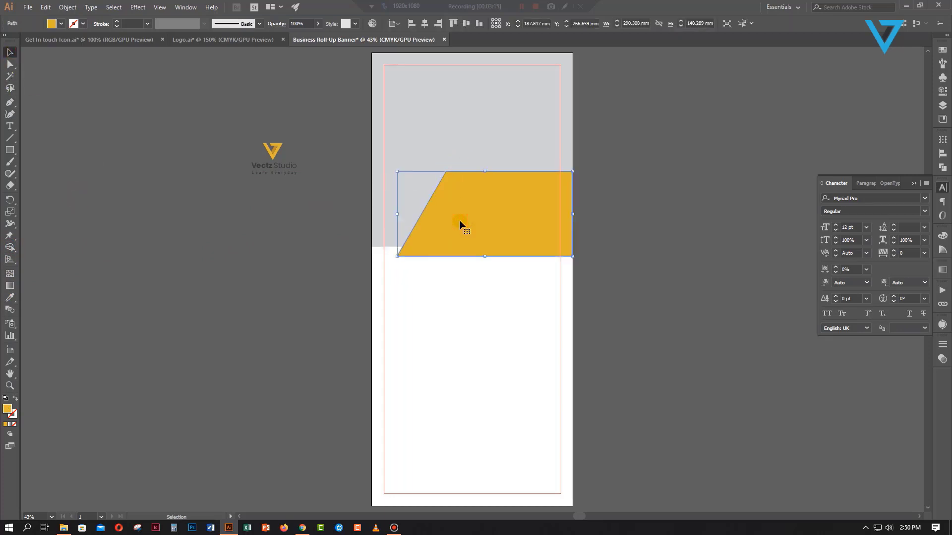
pyautogui.press('a')
pyautogui.click(68, 7)
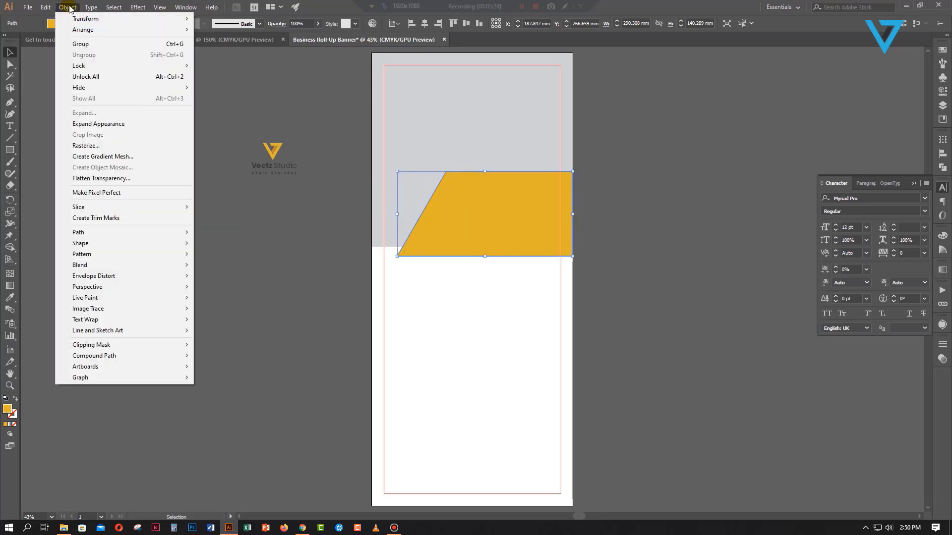
pyautogui.moveTo(45, 7)
pyautogui.click(62, 55)
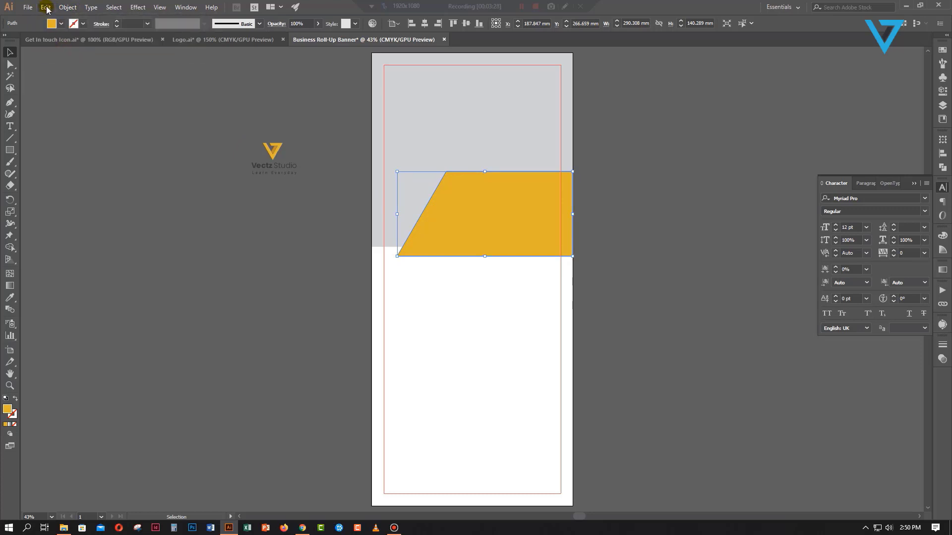
pyautogui.click(46, 7)
pyautogui.click(67, 87)
pyautogui.moveTo(439, 222); pyautogui.dragTo(430, 220)
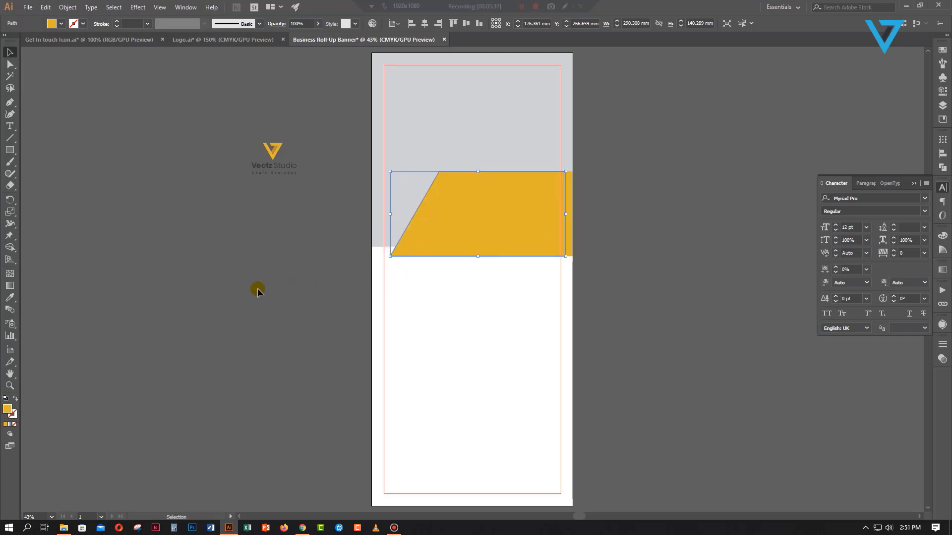
# Fill the offset shape with the darker gold sampled from the logo using the Eyedropper
pyautogui.click(235, 290)
pyautogui.click(437, 184)
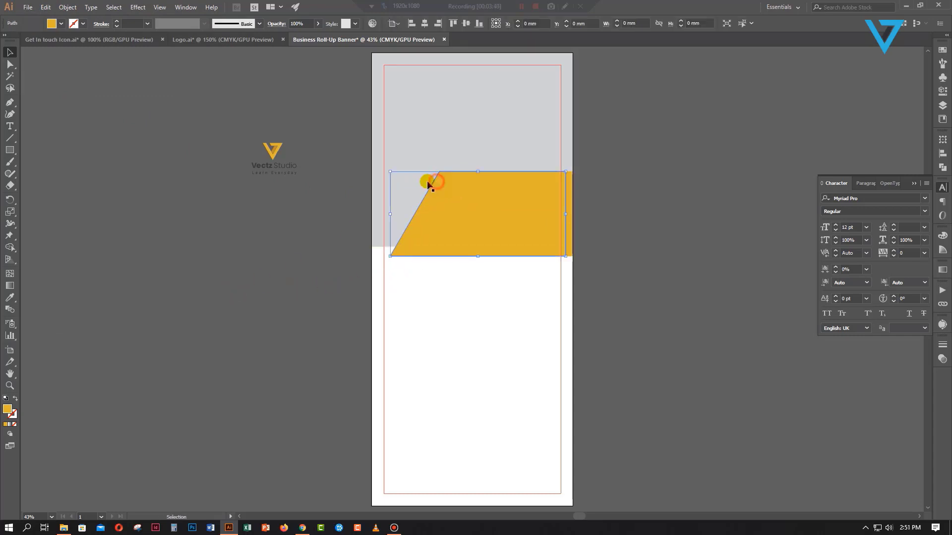
pyautogui.click(10, 297)
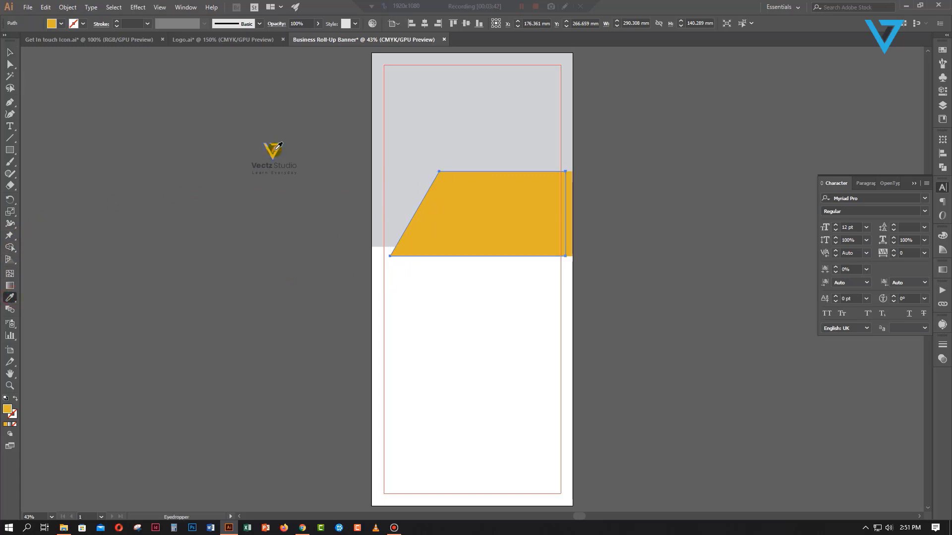
pyautogui.click(276, 147)
pyautogui.press('a')
# Send the darker gold shape behind the lighter one and shift it slightly left to widen the visible slanted strip
pyautogui.click(424, 206)
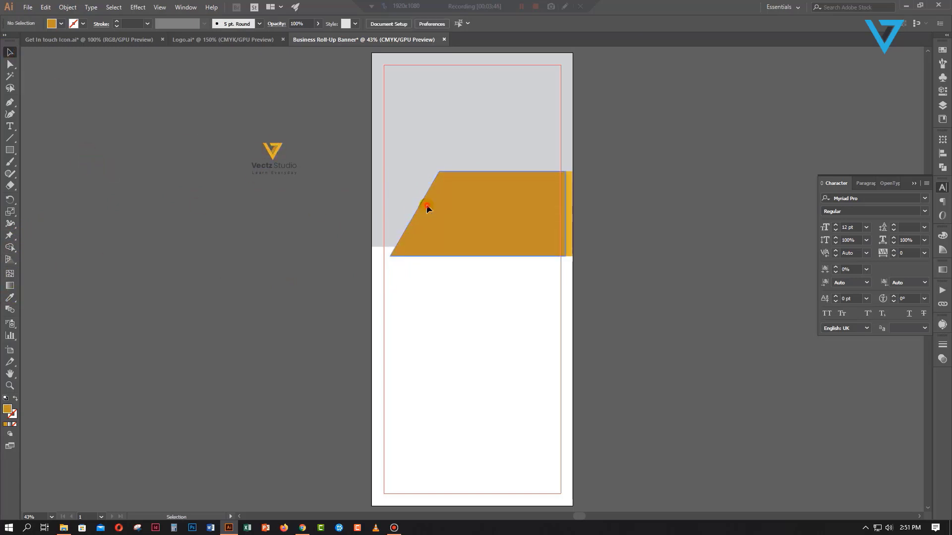
pyautogui.hotkey('ctrl', 'shift', '[')
pyautogui.press('v')
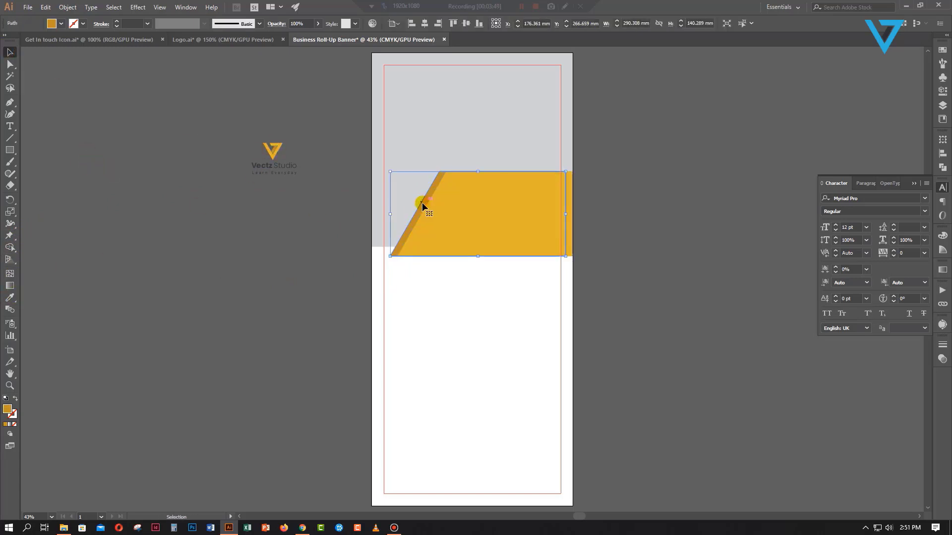
pyautogui.moveTo(421, 202); pyautogui.dragTo(417, 203)
pyautogui.click(237, 272)
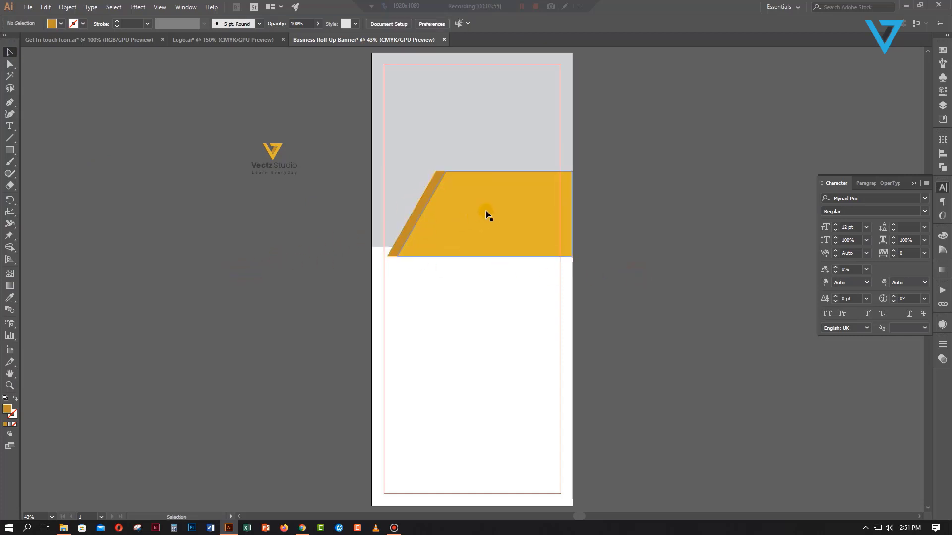
# Move the logo lower beside the artboard and place a duplicate of the yellow angled shape above it
pyautogui.moveTo(291, 159); pyautogui.dragTo(276, 257)
pyautogui.click(460, 251)
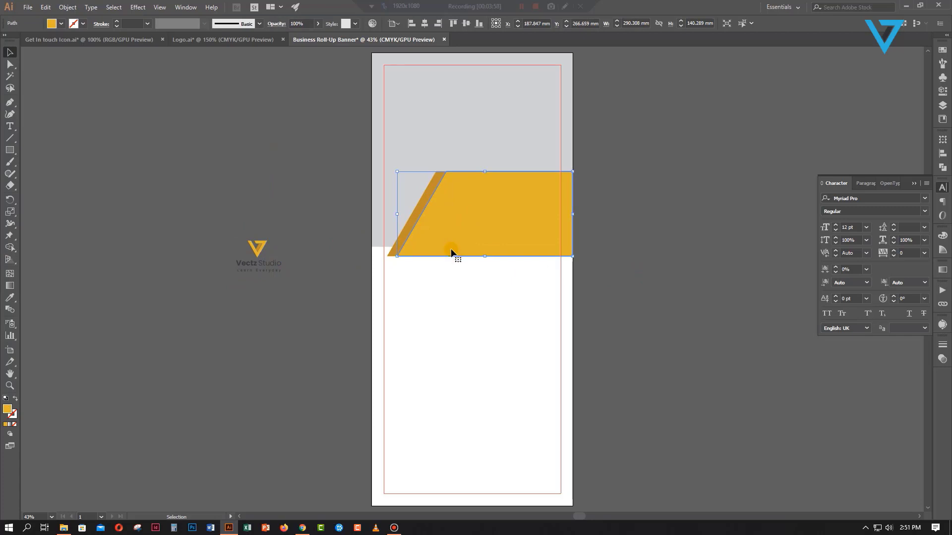
pyautogui.moveTo(475, 237); pyautogui.dragTo(263, 182)
# Reflect the duplicated yellow shape across the vertical axis and again across the horizontal axis
pyautogui.rightClick(273, 156)
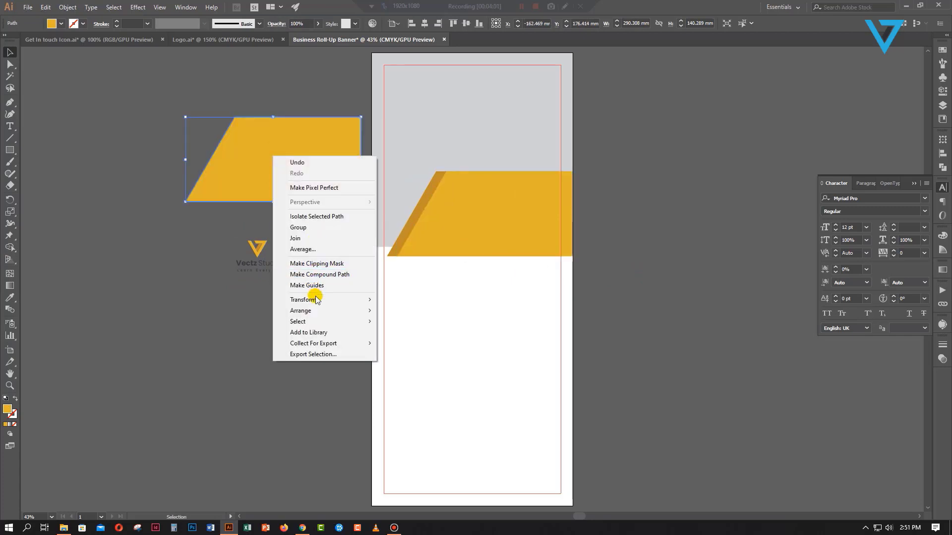
pyautogui.moveTo(313, 311)
pyautogui.moveTo(340, 300)
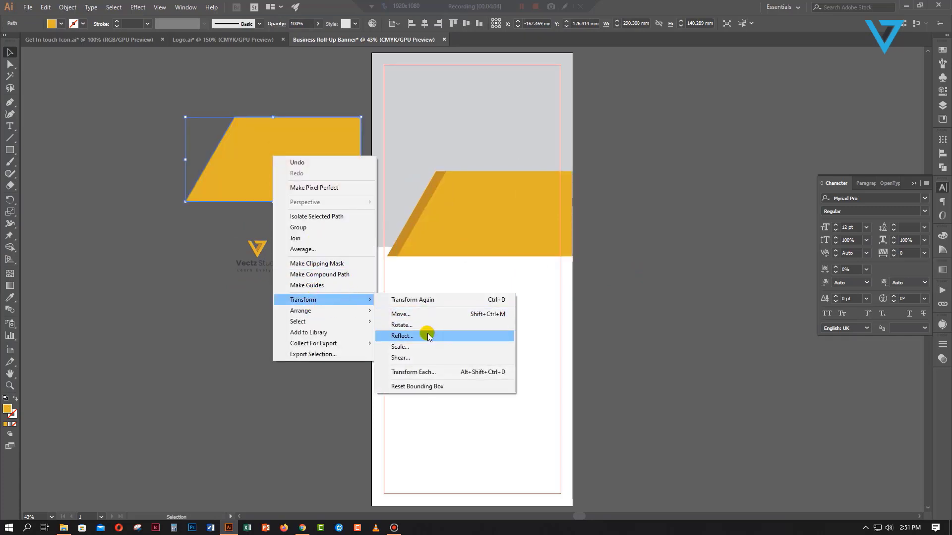
pyautogui.click(427, 335)
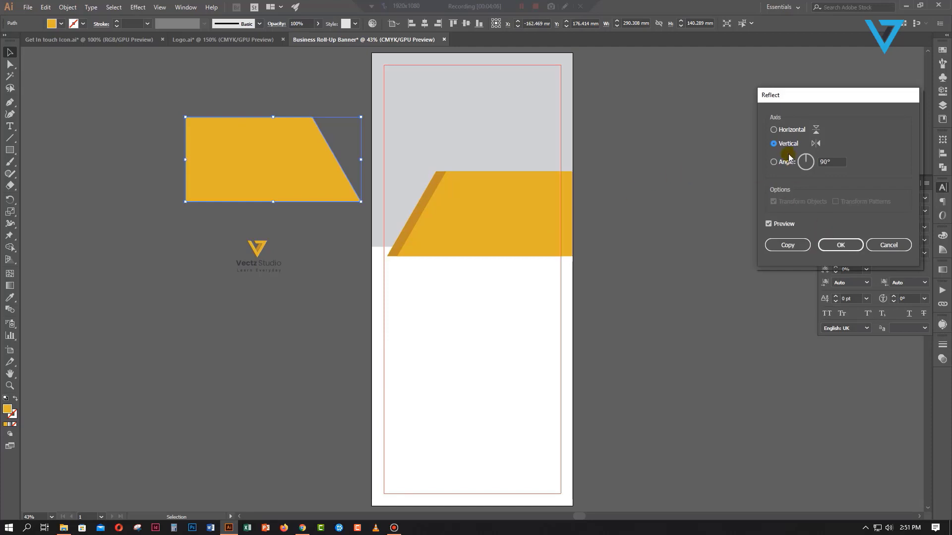
pyautogui.click(840, 245)
pyautogui.rightClick(276, 145)
pyautogui.moveTo(337, 288)
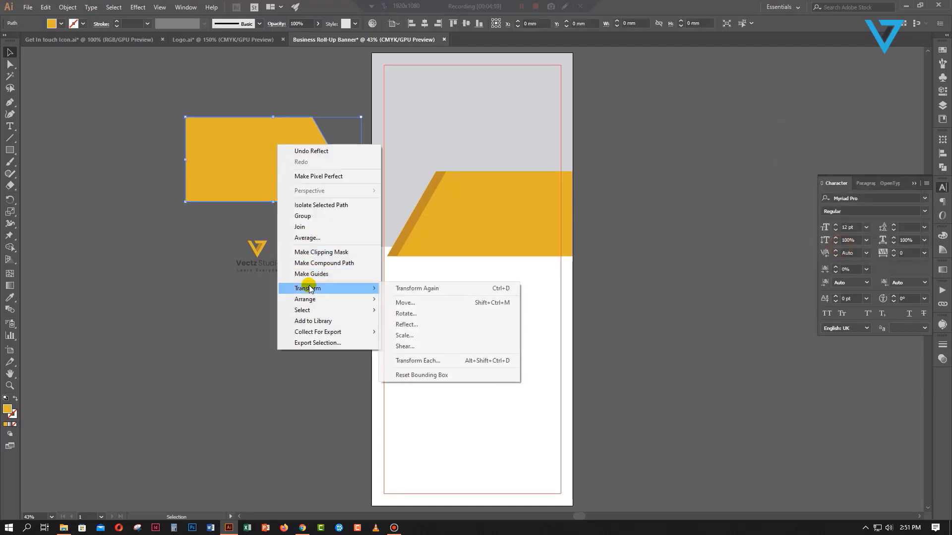
pyautogui.click(429, 325)
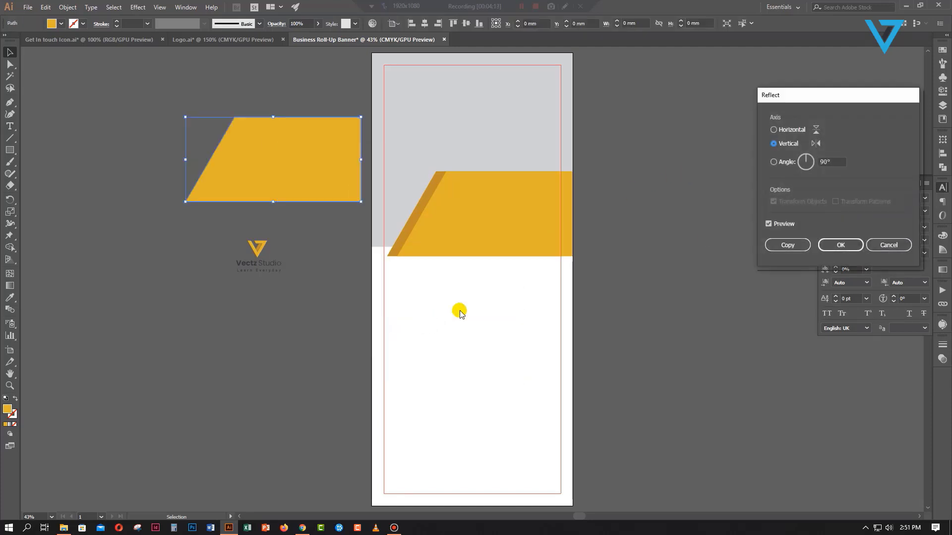
pyautogui.click(797, 127)
pyautogui.click(838, 245)
# Move the reflected shape over the artboard's left edge and align its top edge with the gray block
pyautogui.scroll(2, 178, 203)
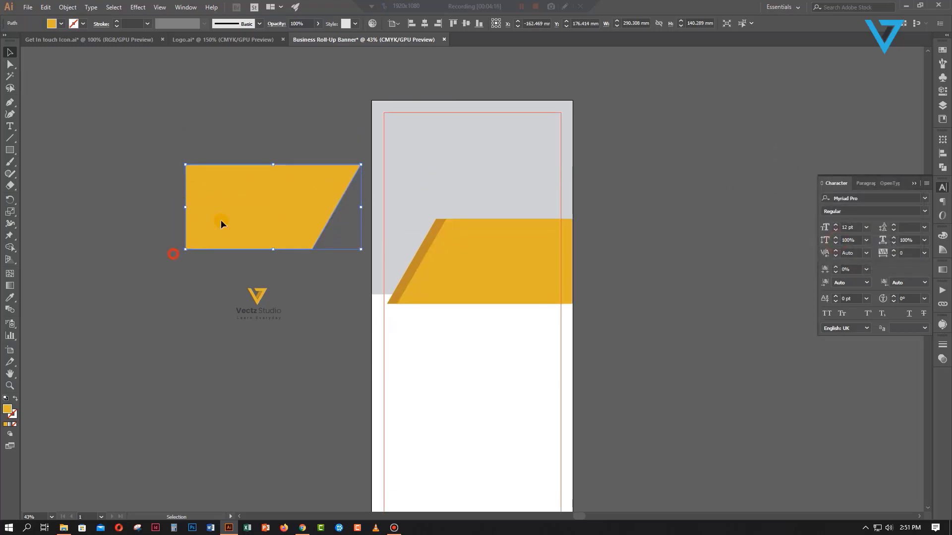
pyautogui.moveTo(327, 189); pyautogui.dragTo(376, 156)
pyautogui.keyDown('shift'); pyautogui.click(451, 153); pyautogui.keyUp('shift')
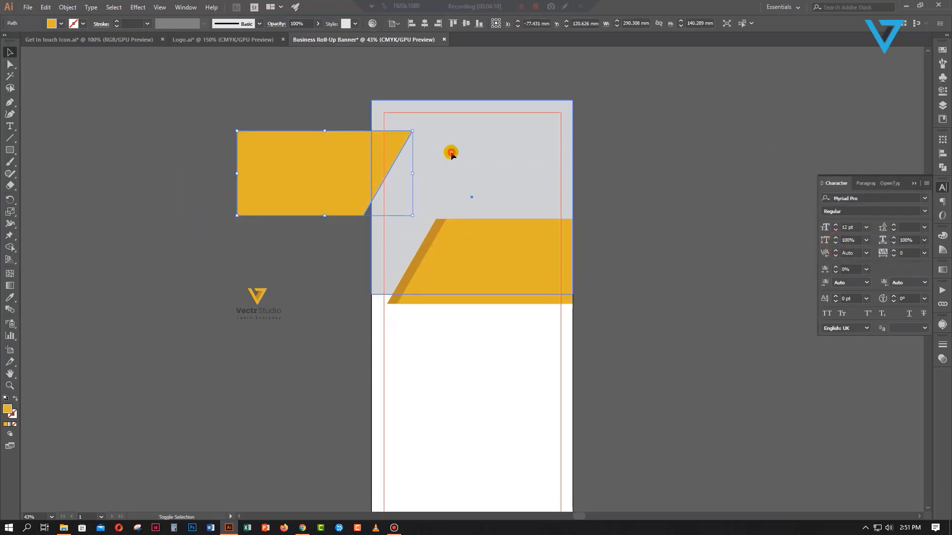
pyautogui.click(453, 23)
pyautogui.click(447, 59)
# Enlarge the reflected yellow shape proportionally to about 584 x 282 mm, keeping its top edge on the artboard's top
pyautogui.click(312, 149)
pyautogui.moveTo(232, 187); pyautogui.dragTo(109, 287)
pyautogui.moveTo(311, 245); pyautogui.dragTo(468, 207)
pyautogui.moveTo(268, 222); pyautogui.dragTo(216, 248)
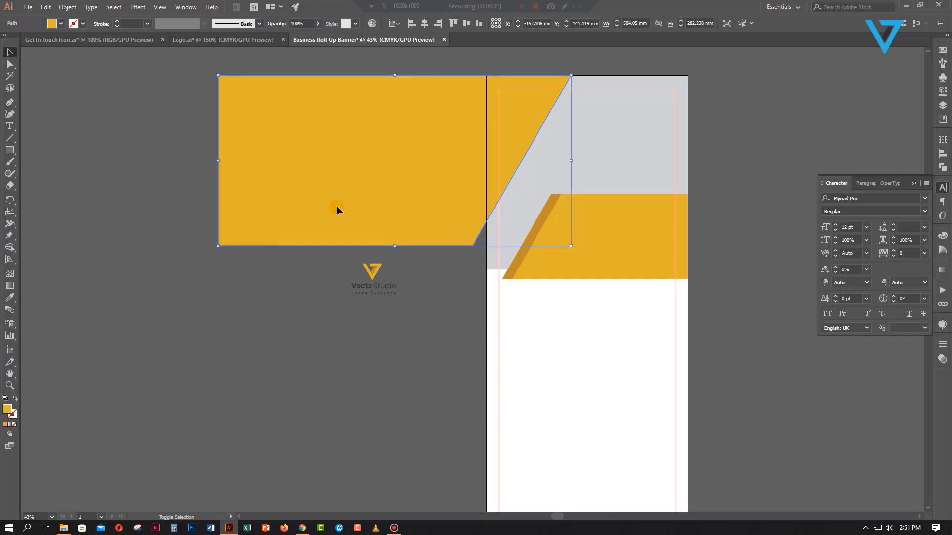
# Shift the enlarged shape right so the lower end of its slanted edge meets the artboard's left edge
pyautogui.keyDown('shift'); pyautogui.click(338, 208); pyautogui.keyUp('shift')
pyautogui.moveTo(340, 206); pyautogui.dragTo(361, 206)
pyautogui.click(246, 297)
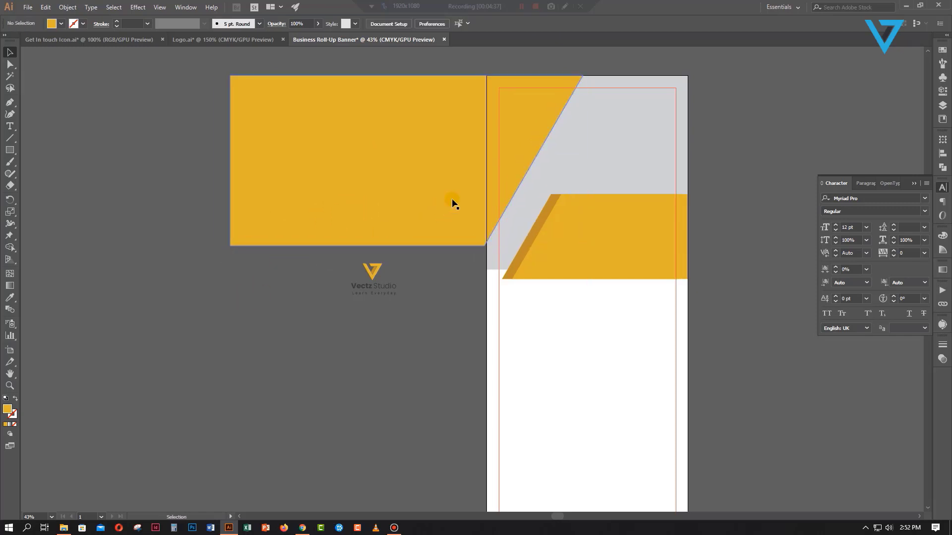
pyautogui.click(424, 208)
pyautogui.moveTo(417, 346); pyautogui.dragTo(238, 339)
pyautogui.click(252, 215)
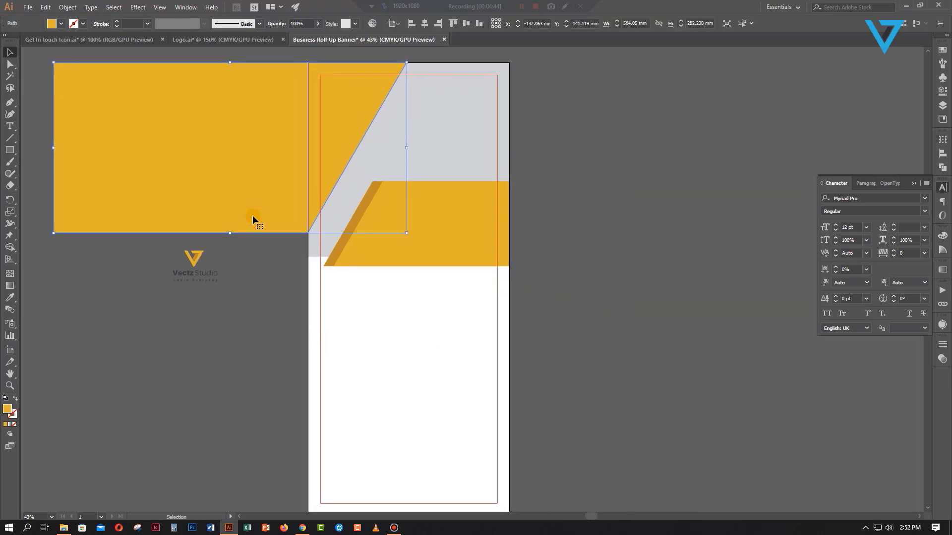
pyautogui.keyDown('shift'); pyautogui.click(296, 366); pyautogui.keyUp('shift')
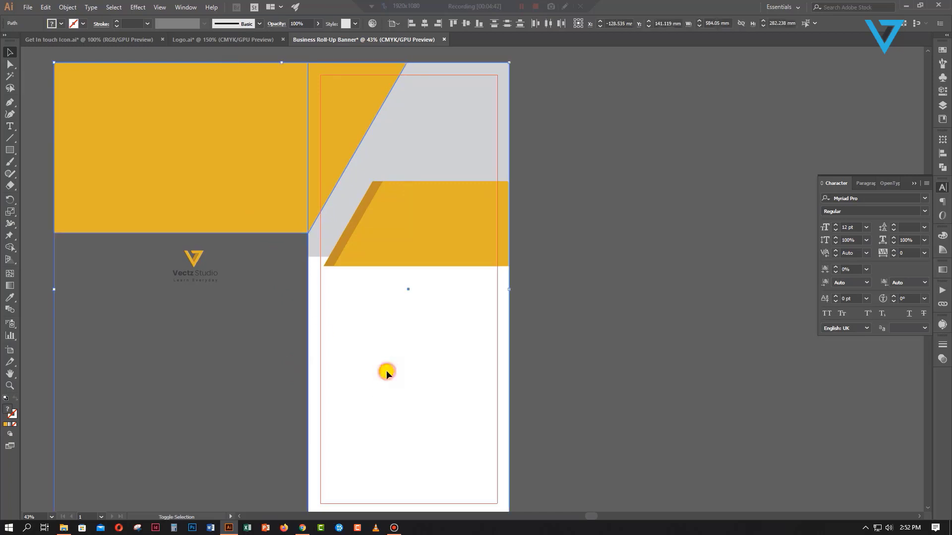
pyautogui.click(269, 362)
# Copy the enlarged yellow shape, paste the copy in back, and offset one of the two about 12 mm to the right
pyautogui.click(266, 214)
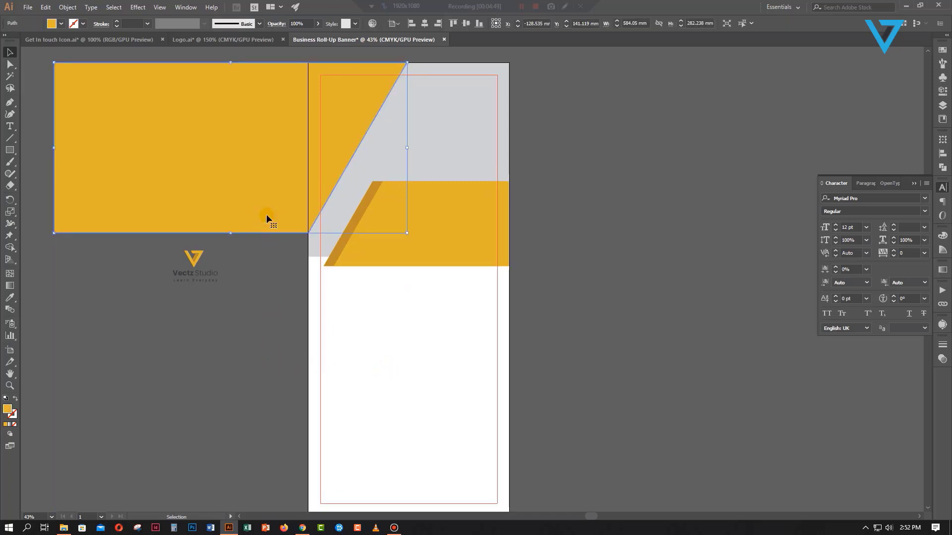
pyautogui.click(48, 9)
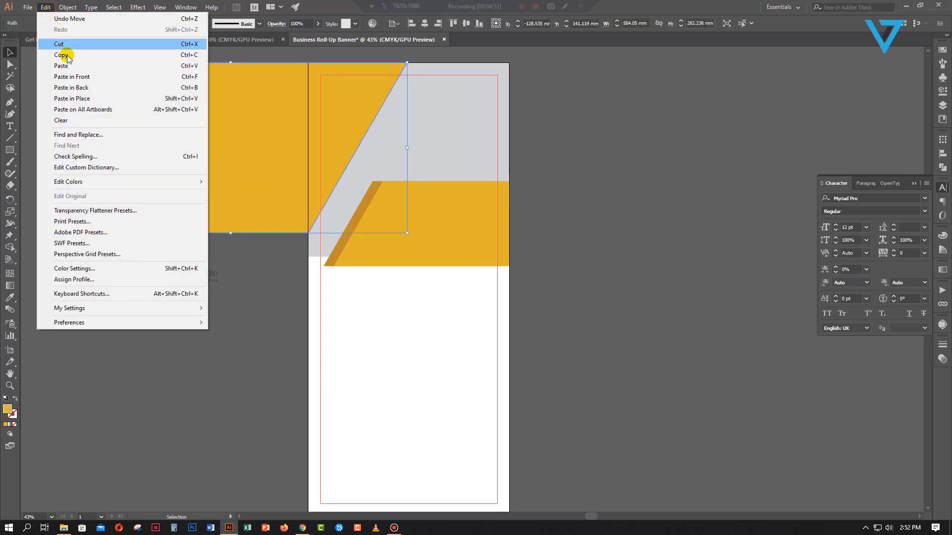
pyautogui.click(62, 55)
pyautogui.click(45, 7)
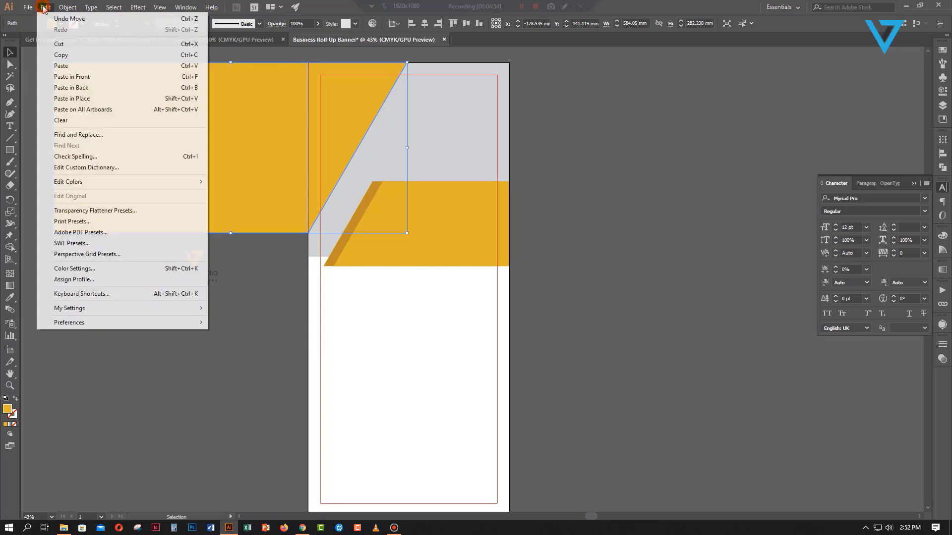
pyautogui.click(71, 88)
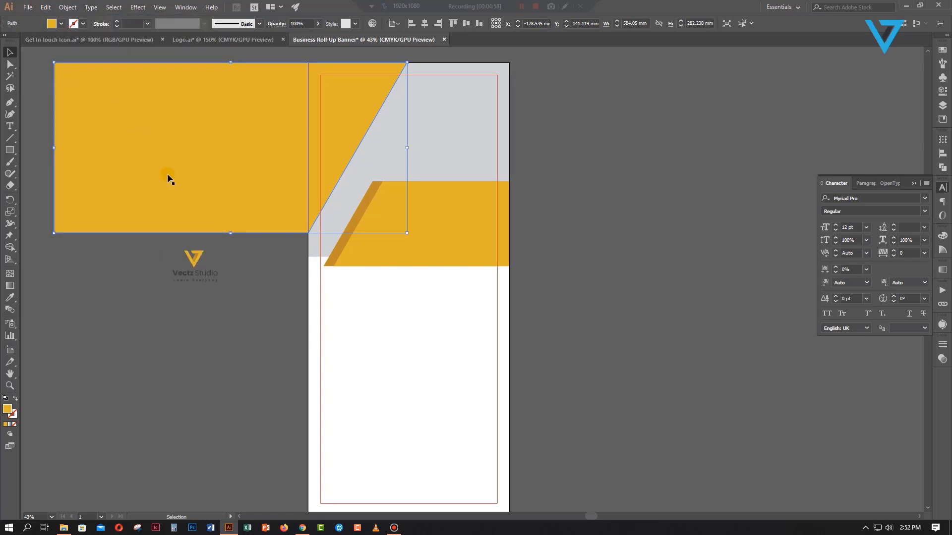
pyautogui.moveTo(205, 183); pyautogui.dragTo(210, 182)
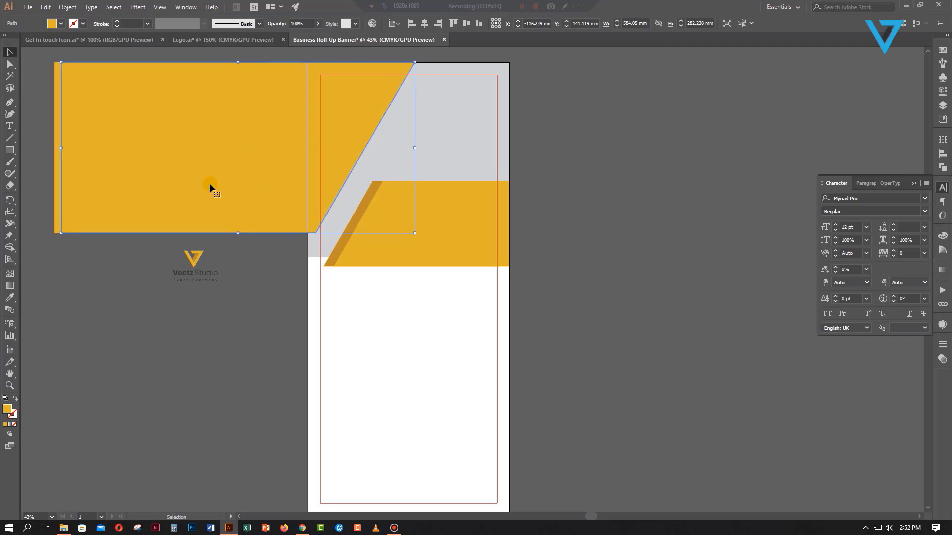
# Fill the offset copy with the darker gold sampled from the lower band's edge and place it behind the yellow shape
pyautogui.click(10, 299)
pyautogui.click(347, 236)
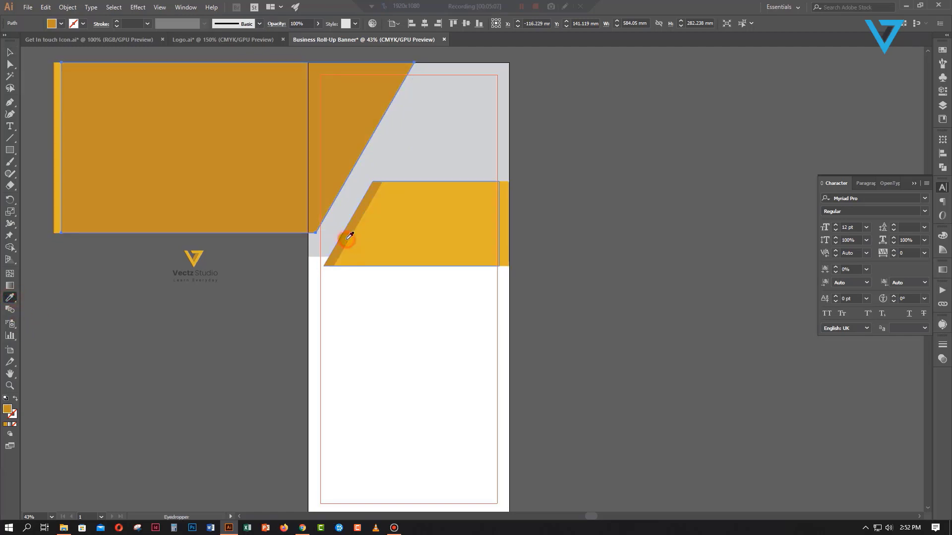
pyautogui.click(10, 52)
pyautogui.hotkey('ctrl', '[')
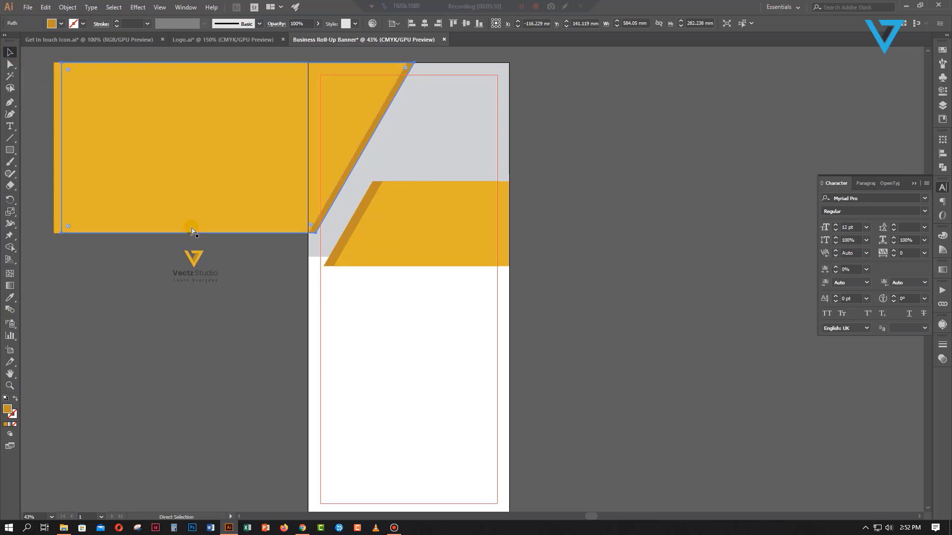
# Trim both gold corner shapes at the artboard's left edge with Shape Builder and delete the leftover strip outside
pyautogui.click(242, 319)
pyautogui.moveTo(270, 275); pyautogui.dragTo(366, 346)
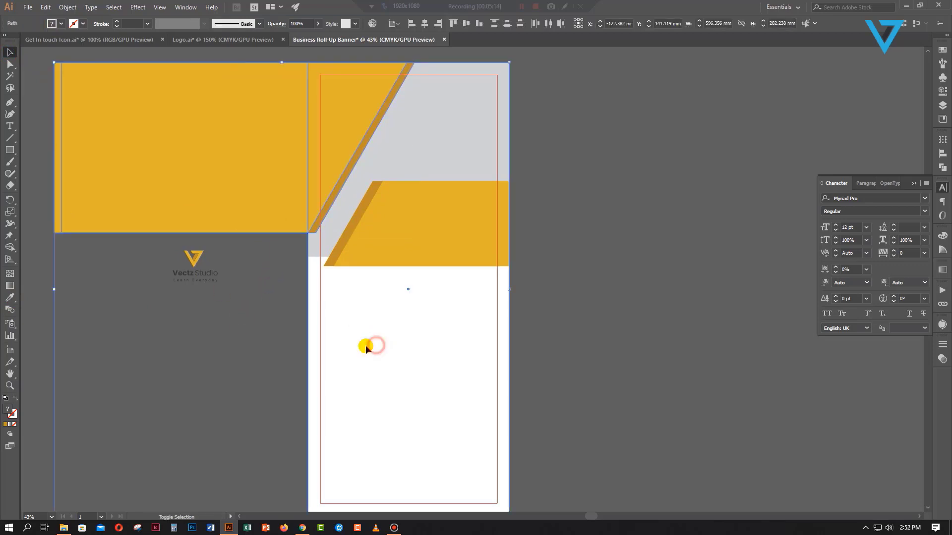
pyautogui.click(9, 297)
pyautogui.click(10, 248)
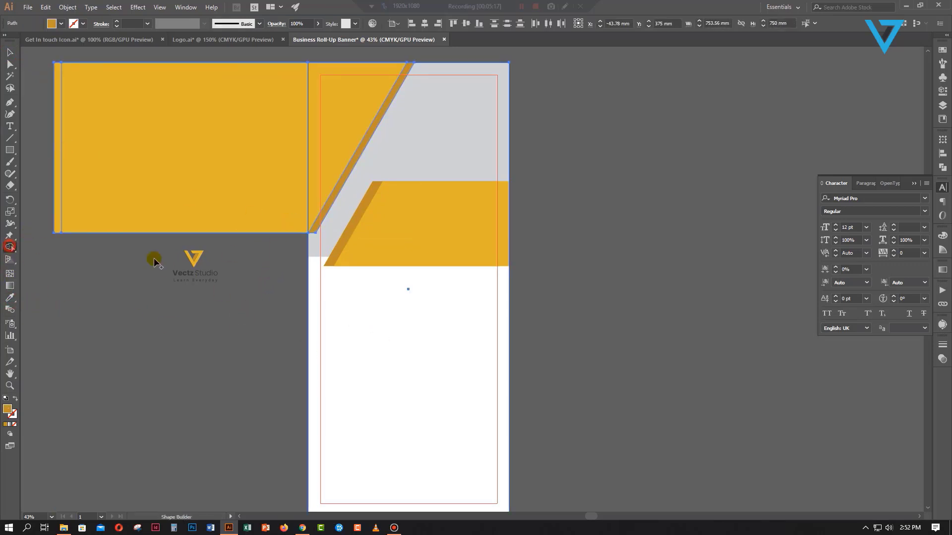
pyautogui.keyDown('alt'); pyautogui.click(265, 206); pyautogui.keyUp('alt')
pyautogui.click(8, 53)
pyautogui.click(74, 128)
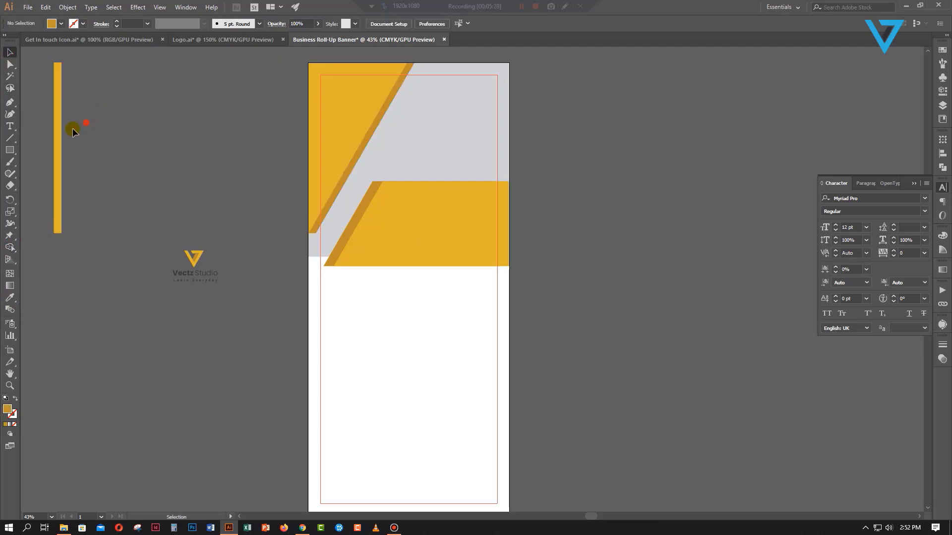
pyautogui.click(55, 153)
pyautogui.press('Delete')
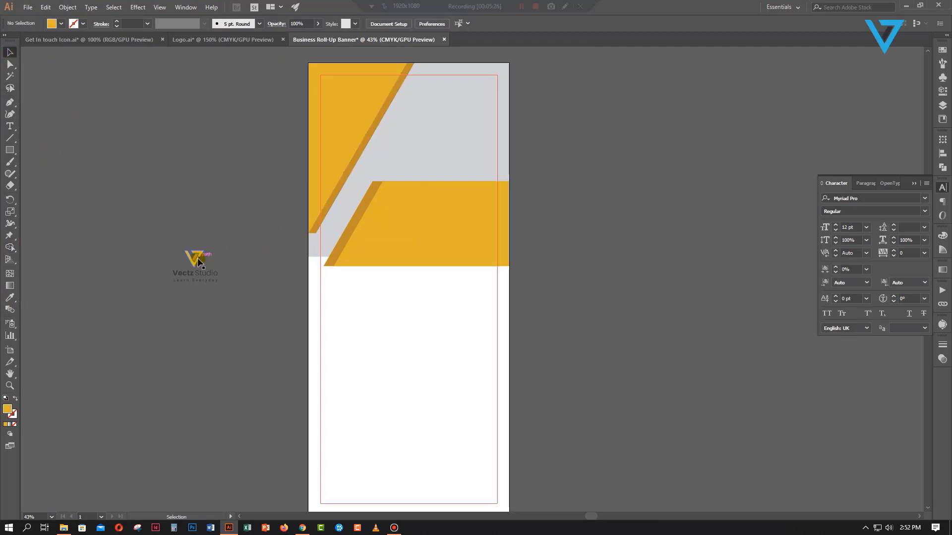
# Move the Vectz Studio logo higher beside the artboard and ungroup it
pyautogui.moveTo(199, 261); pyautogui.dragTo(208, 171)
pyautogui.rightClick(221, 170)
pyautogui.click(169, 136)
pyautogui.click(223, 175)
pyautogui.hotkey('ctrl', '1')
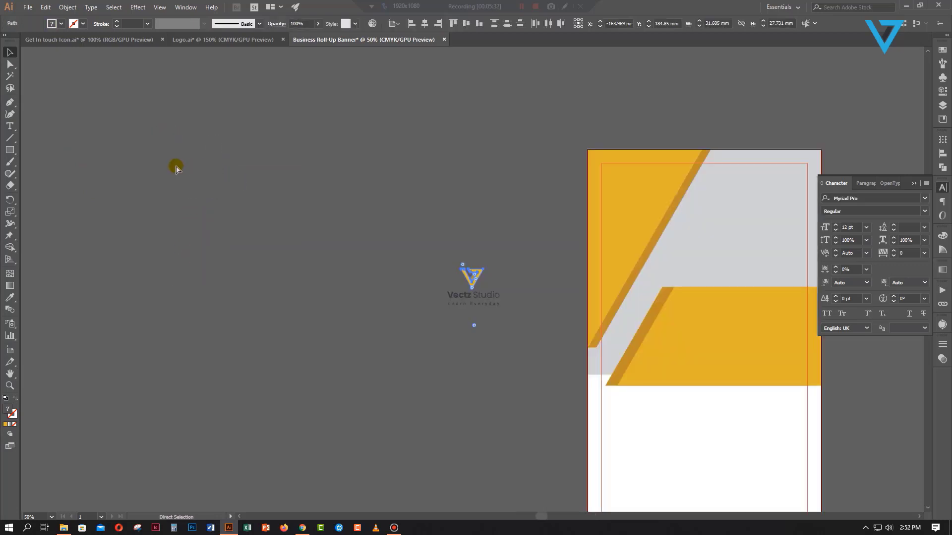
# Fill the outer part of the logo's V mark with white
pyautogui.hscroll(5, 258, 298)
pyautogui.click(242, 252)
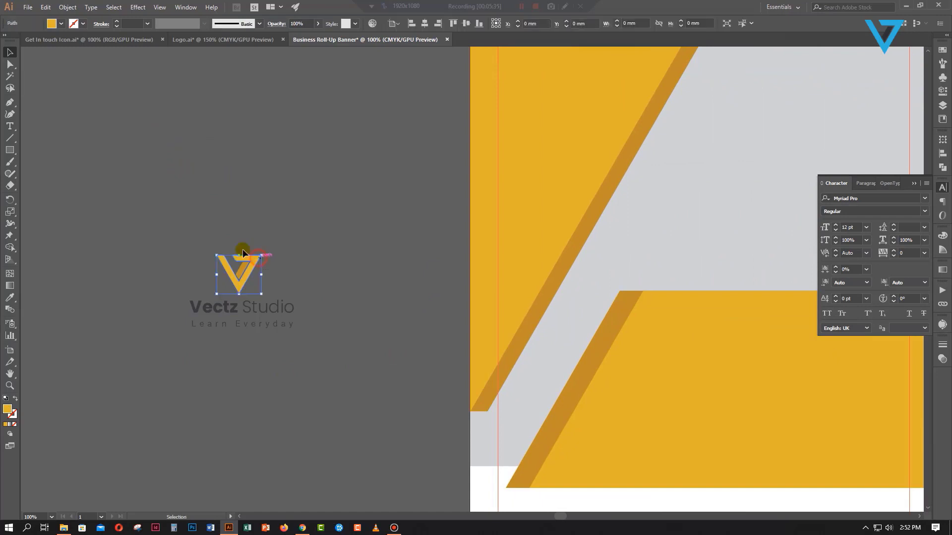
pyautogui.click(62, 24)
pyautogui.click(18, 40)
pyautogui.click(114, 142)
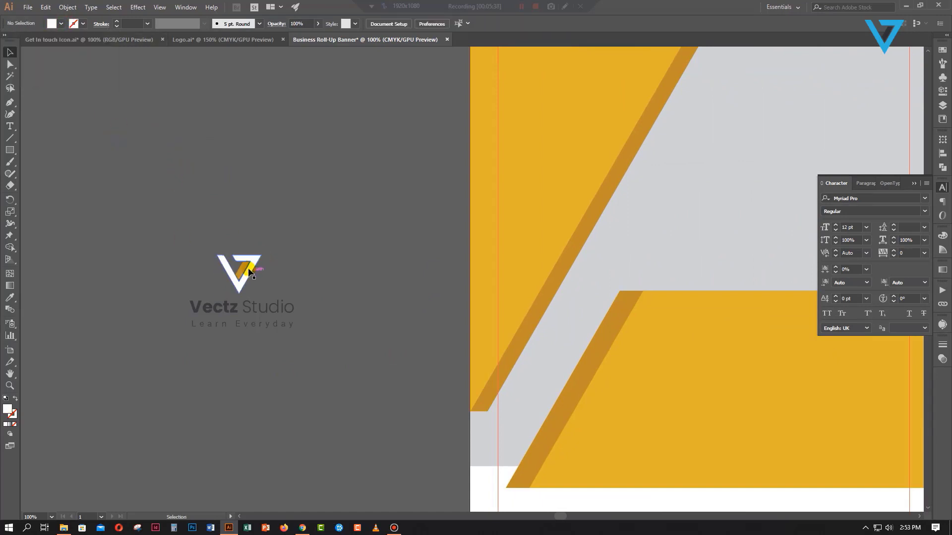
# Fill the slanted inner stripe of the V mark with dark blue #304654
pyautogui.click(242, 271)
pyautogui.doubleClick(7, 408)
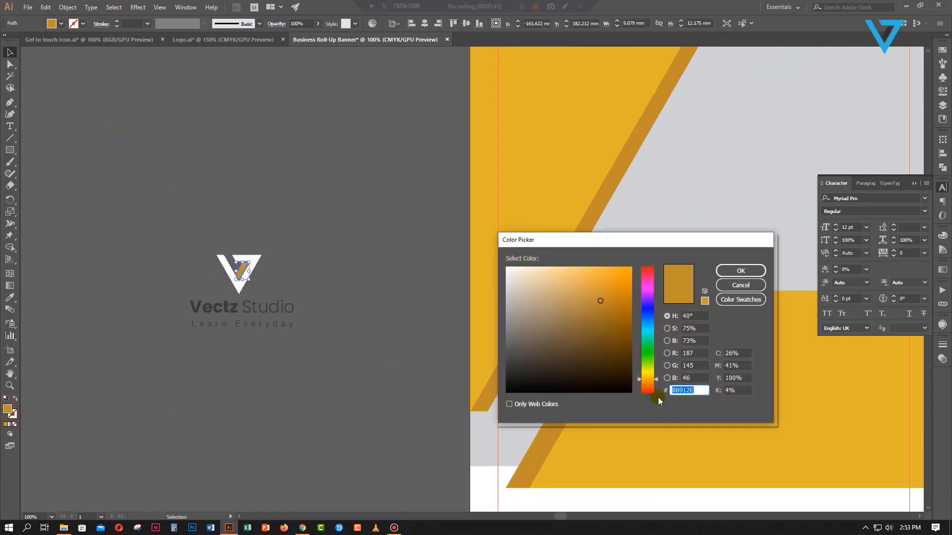
pyautogui.moveTo(695, 391); pyautogui.dragTo(670, 393)
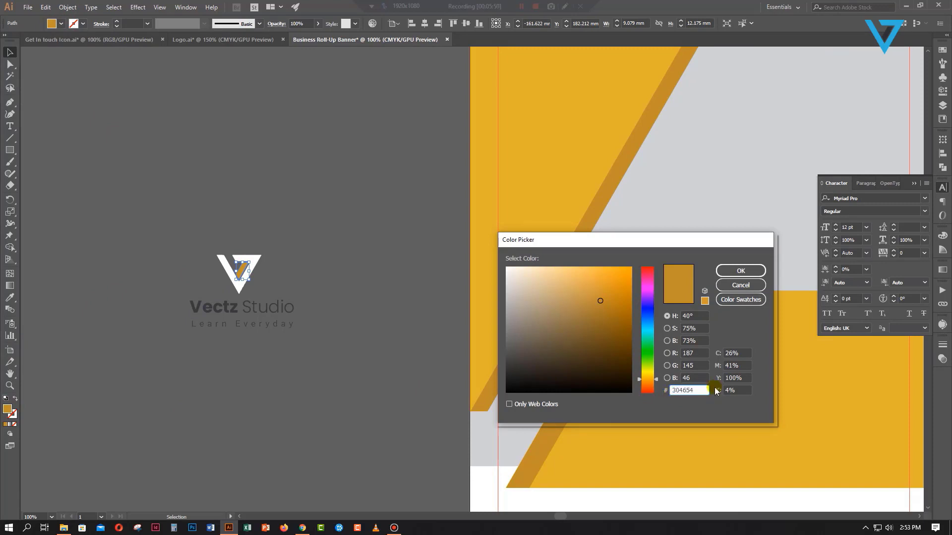
pyautogui.click(741, 271)
pyautogui.click(305, 239)
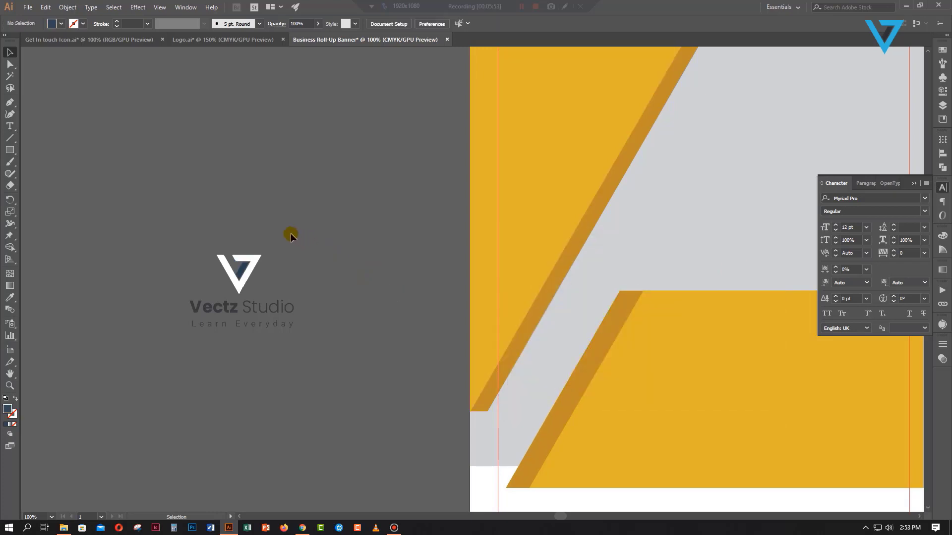
# Group the logo mark with its text and move the logo onto the gold corner, against the top margin guide
pyautogui.click(193, 339)
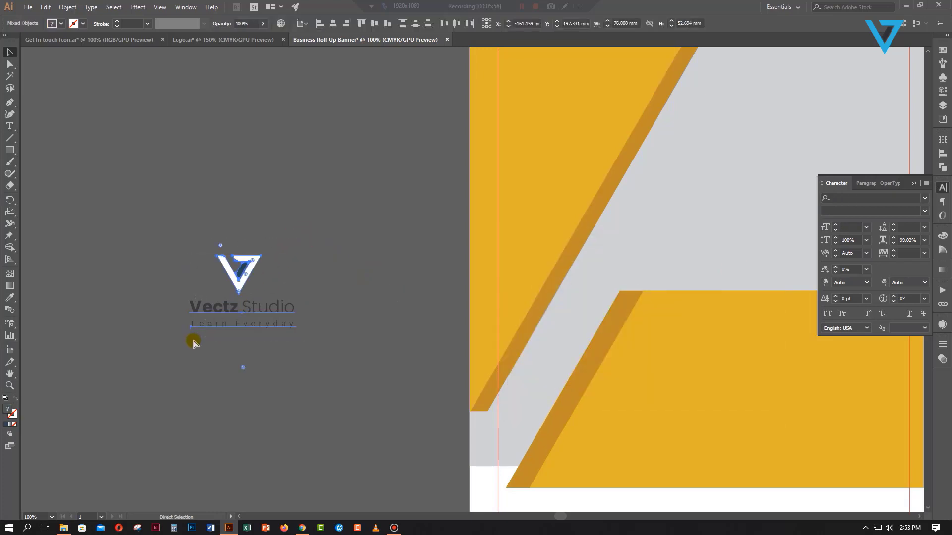
pyautogui.hotkey('ctrl', '-')
pyautogui.moveTo(427, 361); pyautogui.dragTo(190, 428)
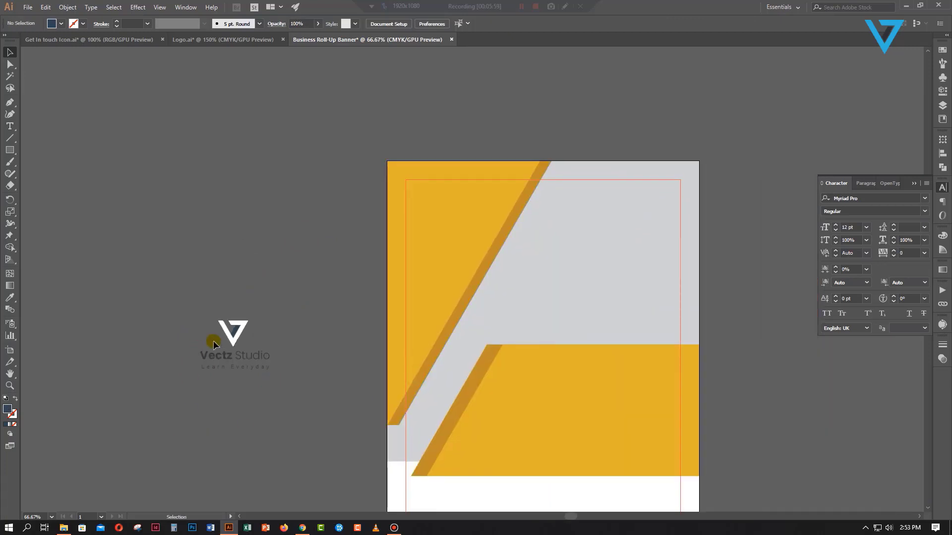
pyautogui.moveTo(239, 326); pyautogui.dragTo(454, 184)
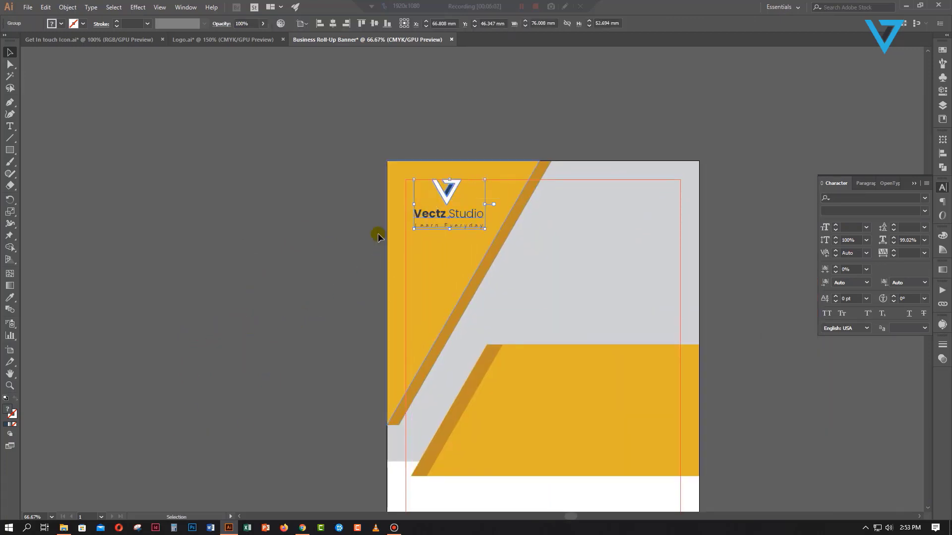
# Nudge the logo left toward the artboard's left margin guide
pyautogui.hotkey('ctrl', '+')
pyautogui.hotkey('ctrl', '+')
pyautogui.press('Left')
pyautogui.press('Left')
pyautogui.press('Left')
pyautogui.press('Left')
pyautogui.press('Left')
pyautogui.press('Left')
pyautogui.press('Left')
pyautogui.press('Left')
pyautogui.press('Left')
pyautogui.press('Left')
pyautogui.press('Left')
pyautogui.press('Left')
pyautogui.press('Left')
pyautogui.press('Left')
pyautogui.press('Left')
pyautogui.press('Left')
pyautogui.press('Left')
pyautogui.press('Left')
pyautogui.press('Left')
pyautogui.press('Left')
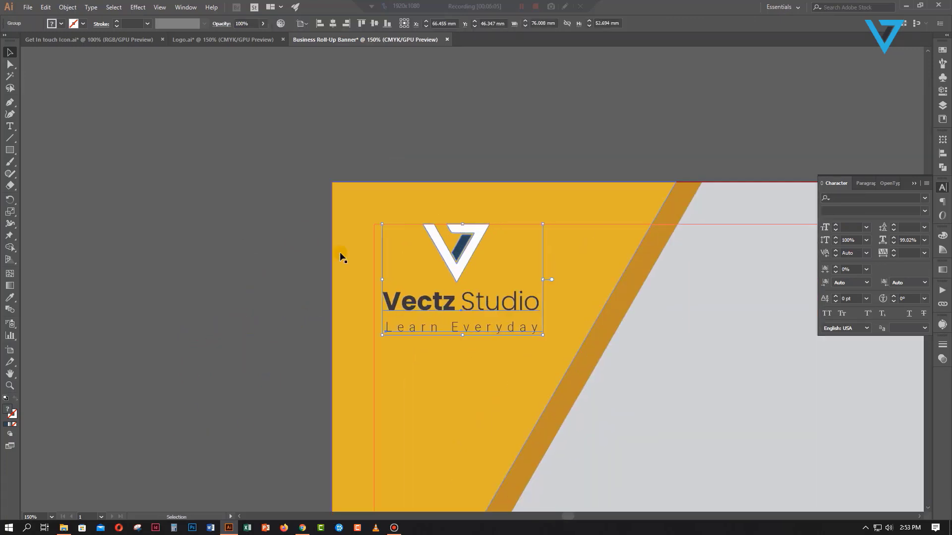
# Enlarge the logo slightly in proportion, keeping it aligned with the top and left margin guides
pyautogui.moveTo(534, 335); pyautogui.dragTo(552, 348)
pyautogui.click(211, 365)
pyautogui.hotkey('ctrl', '0')
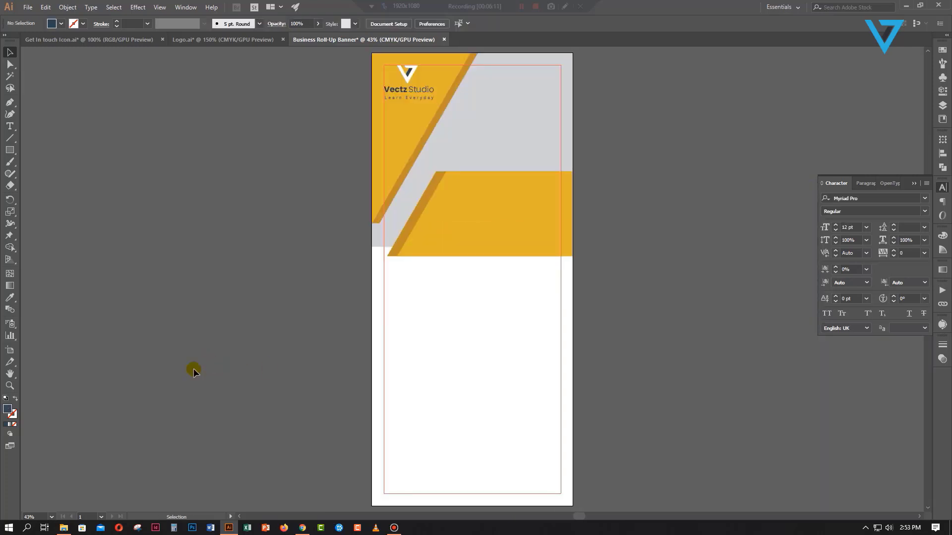
# Start placing an image and browse to the City folder inside the Image folder on drive D
pyautogui.hotkey('ctrl', '+')
pyautogui.scroll(3, 193, 372)
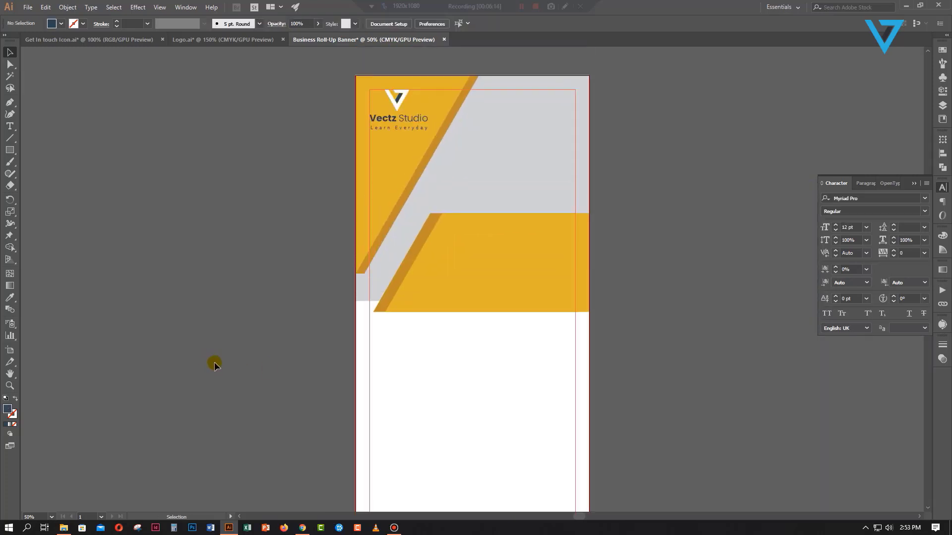
pyautogui.hscroll(3, 213, 362)
pyautogui.click(350, 224)
pyautogui.click(597, 240)
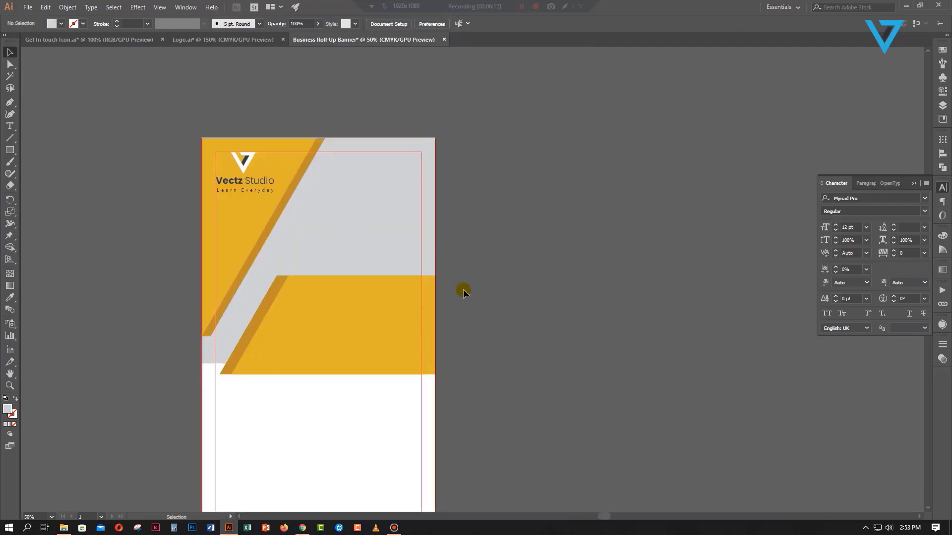
pyautogui.click(28, 7)
pyautogui.click(81, 169)
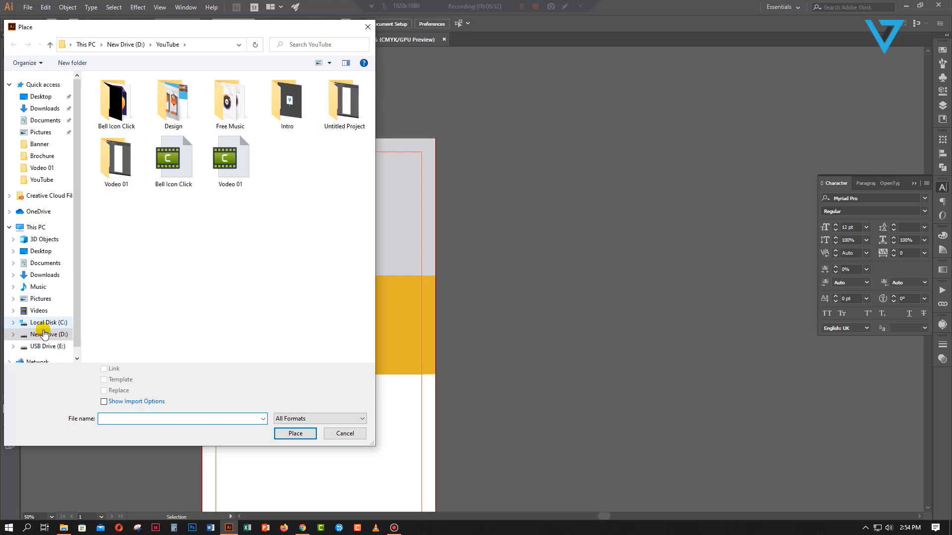
pyautogui.click(14, 335)
pyautogui.scroll(-1, 44, 303)
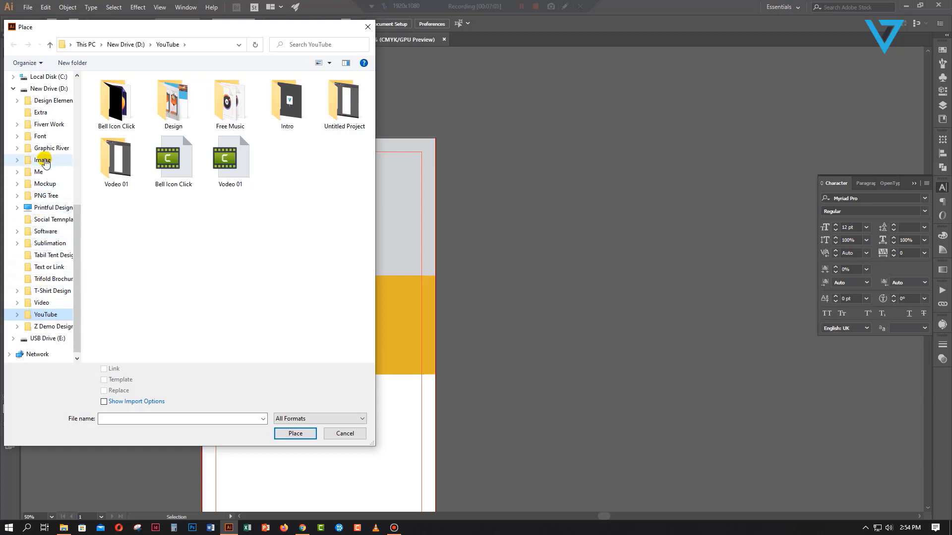
pyautogui.click(42, 160)
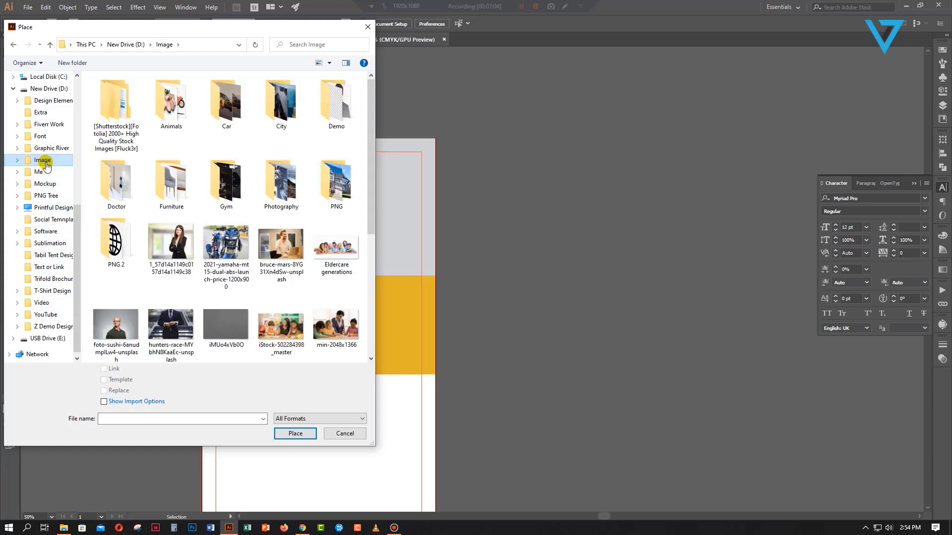
pyautogui.doubleClick(281, 104)
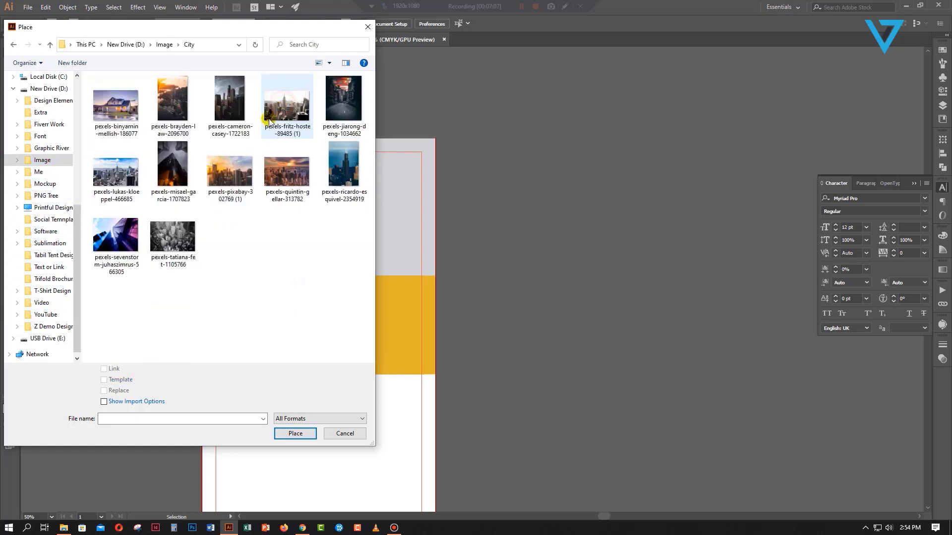
# Place pexels-quintin-gellar-313782 from the artboard's top-left corner at about 495 x 322 mm and embed it
pyautogui.click(287, 171)
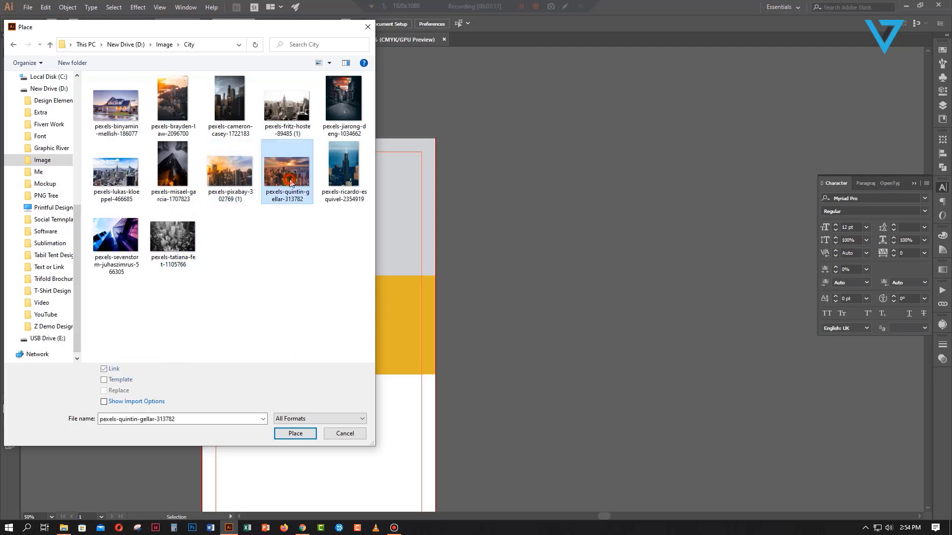
pyautogui.click(296, 434)
pyautogui.moveTo(203, 140); pyautogui.dragTo(550, 366)
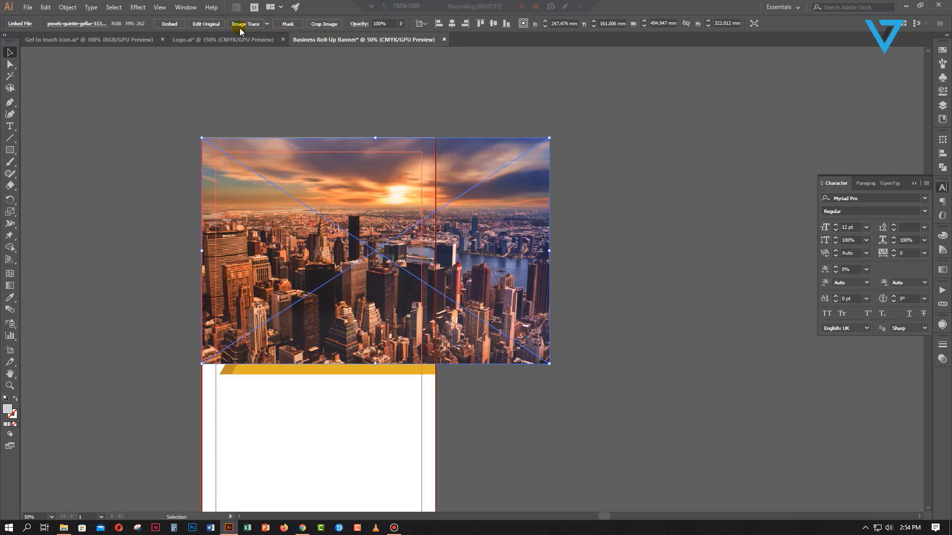
pyautogui.click(625, 290)
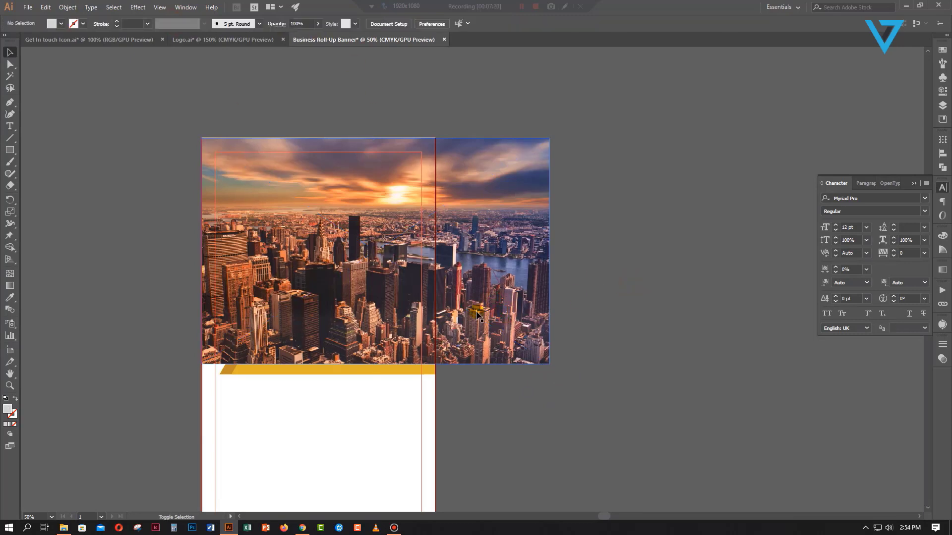
# Shift the city image about 40 mm left and send it behind the gold shapes and the gray block
pyautogui.moveTo(529, 315); pyautogui.dragTo(501, 315)
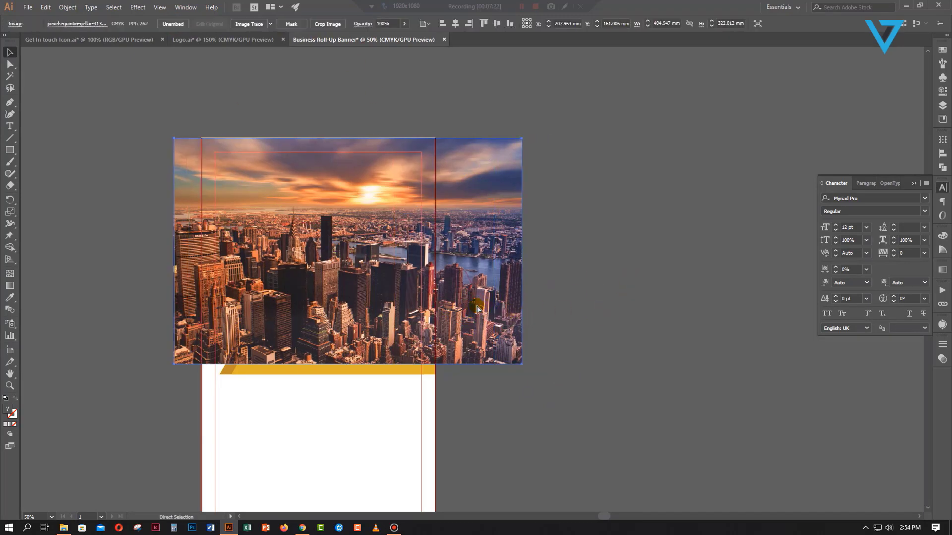
pyautogui.hotkey('ctrl', 'shift', '[')
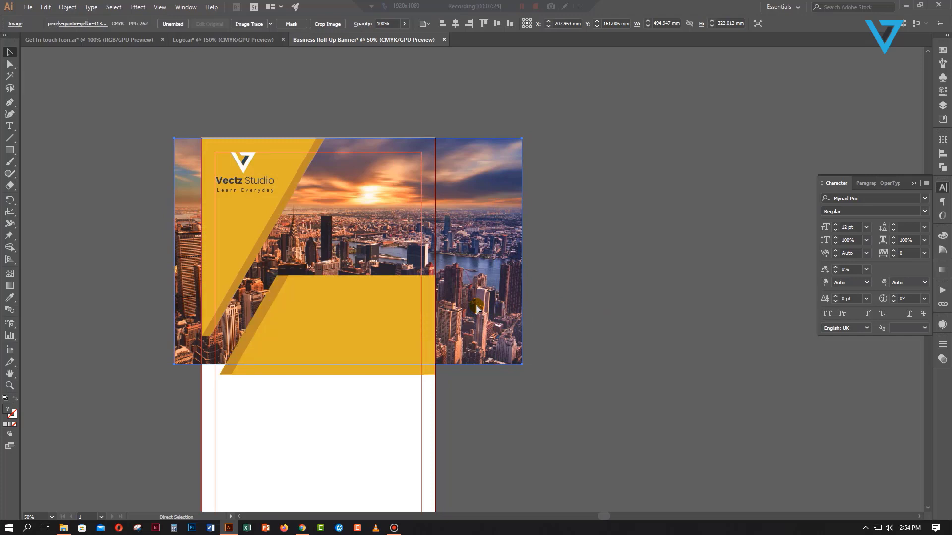
pyautogui.click(564, 276)
# Clip the city image to the gray block with a clipping mask
pyautogui.click(518, 271)
pyautogui.keyDown('shift'); pyautogui.click(393, 222); pyautogui.keyUp('shift')
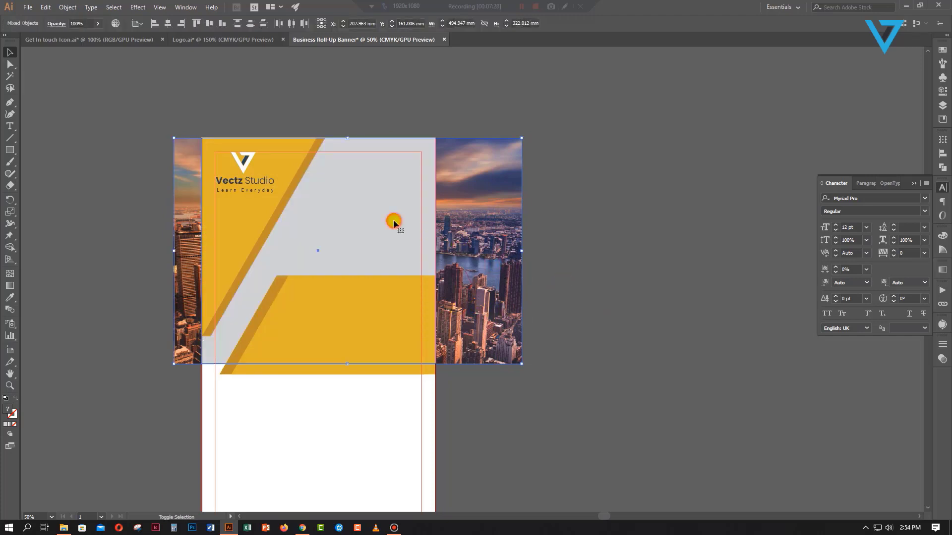
pyautogui.rightClick(393, 221)
pyautogui.click(436, 291)
pyautogui.click(570, 334)
# Duplicate the yellow corner triangle below the city image so that it overlaps the artboard's left edge
pyautogui.scroll(-3, 569, 338)
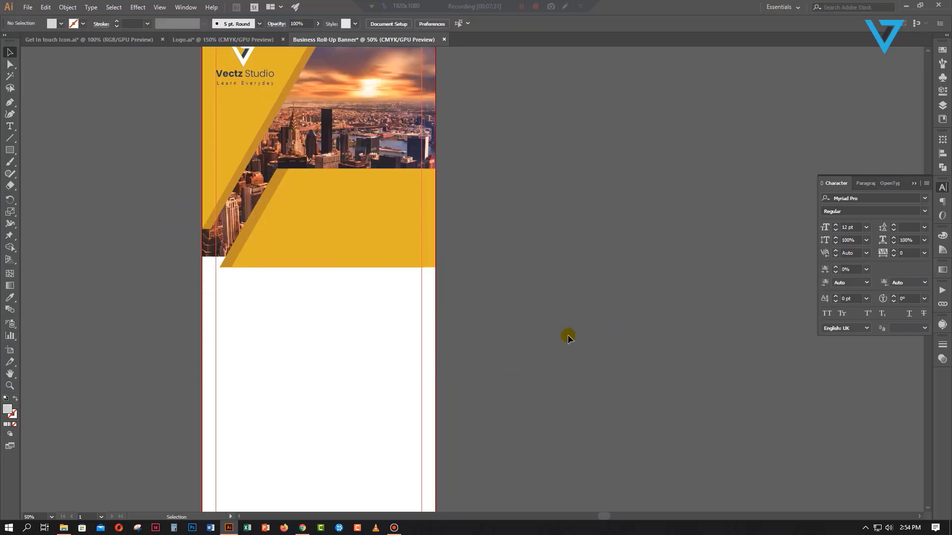
pyautogui.scroll(-2, 568, 337)
pyautogui.hotkey('ctrl', '-')
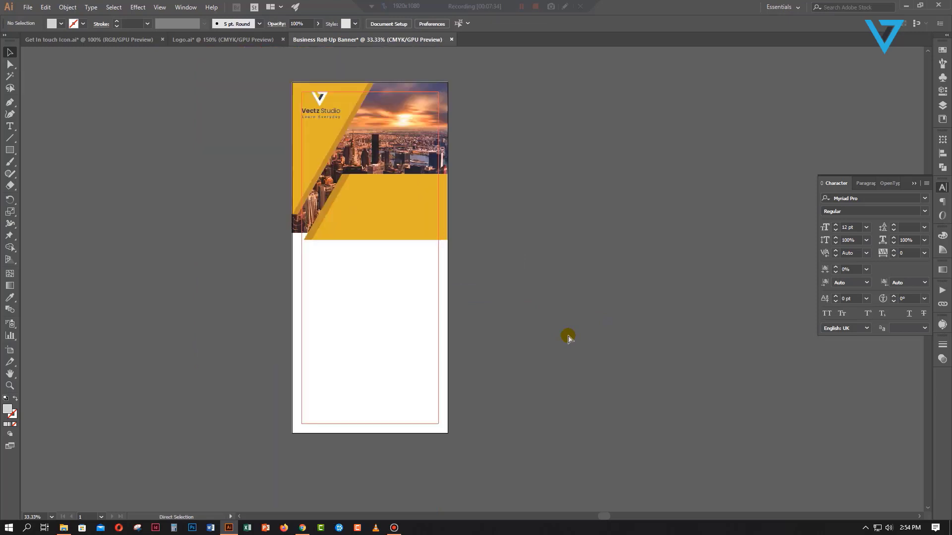
pyautogui.hotkey('ctrl', '+')
pyautogui.moveTo(213, 186); pyautogui.dragTo(186, 318)
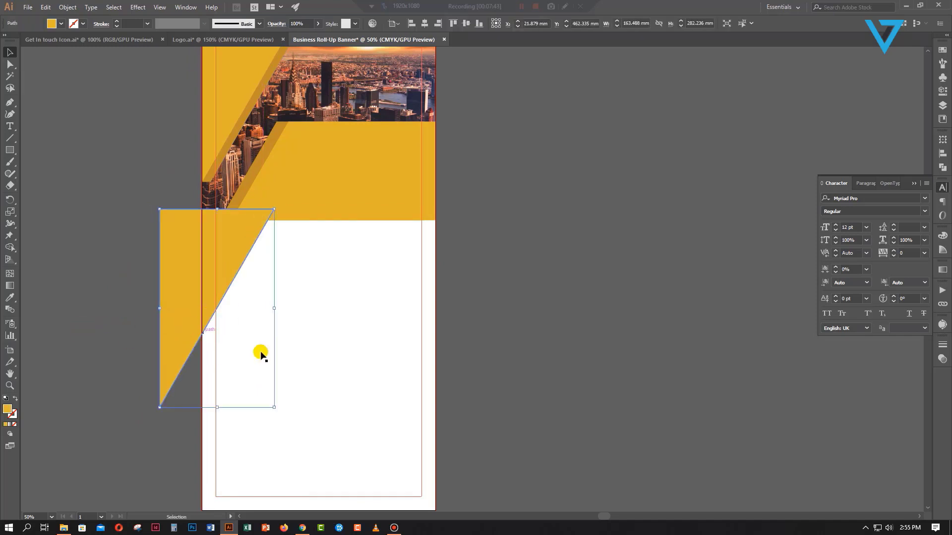
# Trim off the part of the duplicated triangle beyond the artboard's left edge using Shape Builder with the white background
pyautogui.keyDown('shift'); pyautogui.click(268, 357); pyautogui.keyUp('shift')
pyautogui.hotkey('shift', 'm')
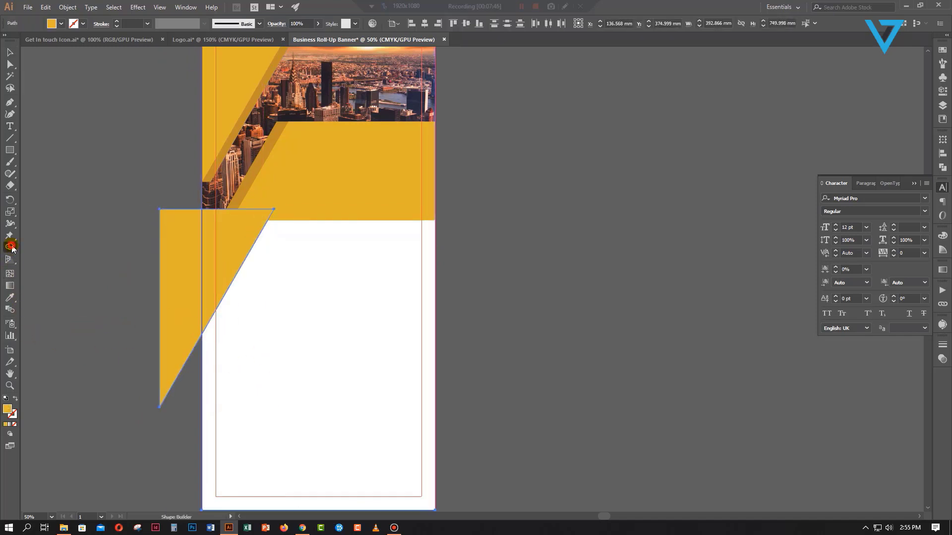
pyautogui.keyDown('alt'); pyautogui.click(174, 276); pyautogui.keyUp('alt')
pyautogui.press('v')
pyautogui.click(85, 247)
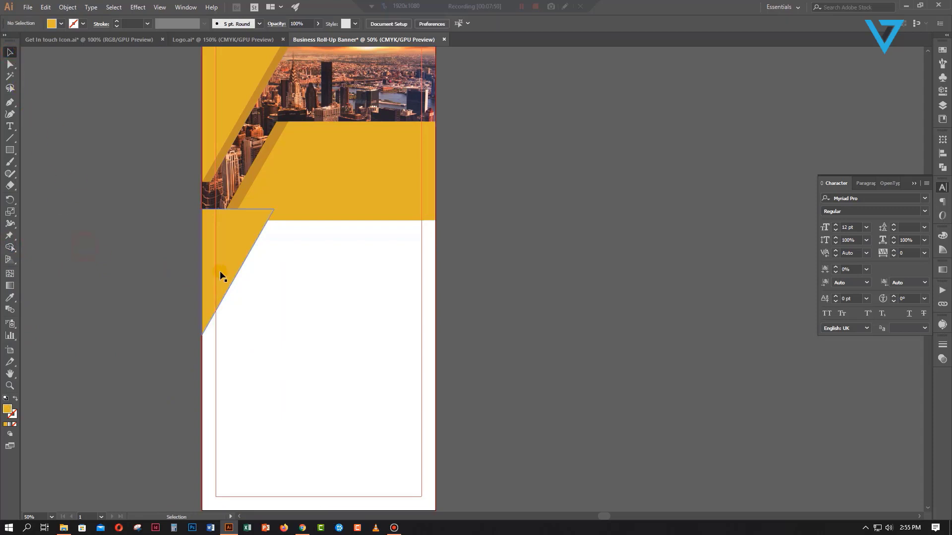
# Send the trimmed triangle to the back of the stacking order
pyautogui.click(218, 255)
pyautogui.press('a')
pyautogui.click(219, 256)
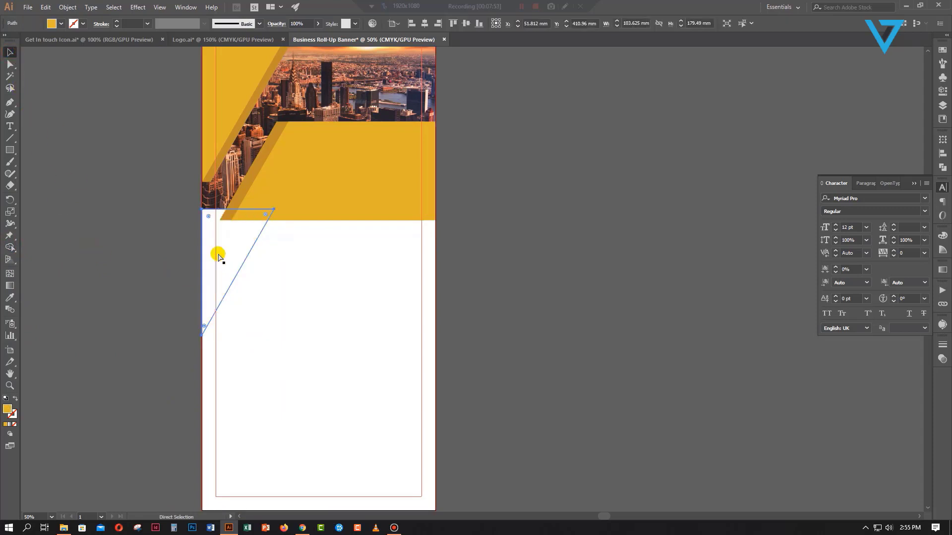
# Lock the white background rectangle
pyautogui.press('v')
pyautogui.scroll(-2, 347, 378)
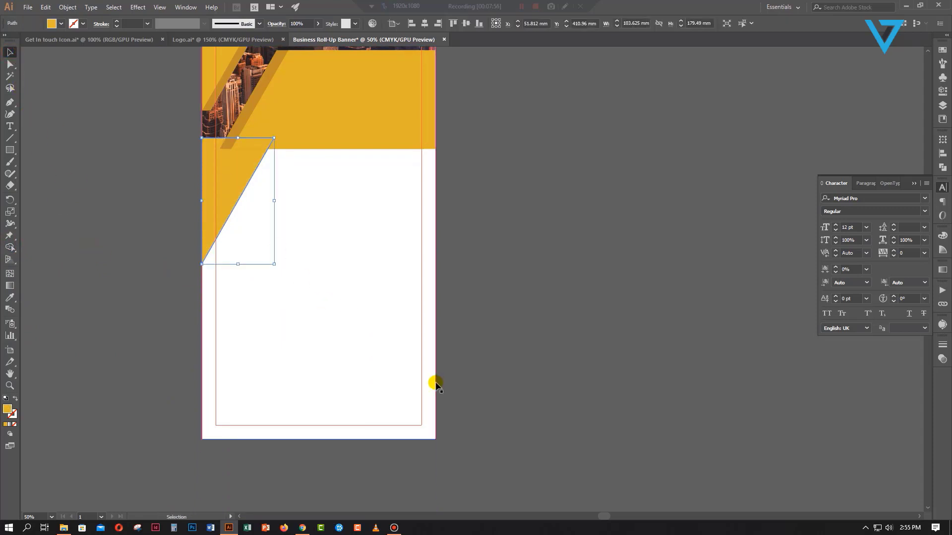
pyautogui.click(532, 367)
pyautogui.click(333, 298)
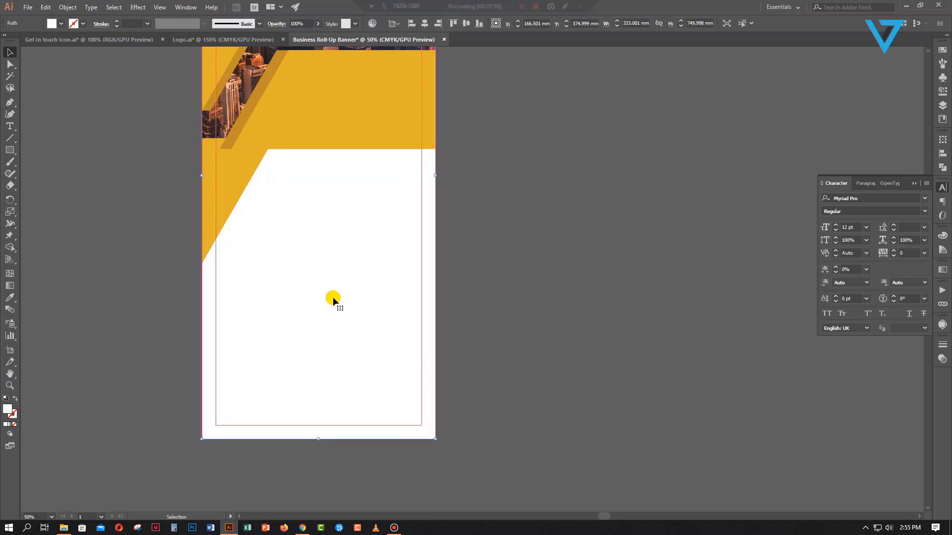
pyautogui.hotkey('ctrl', '2')
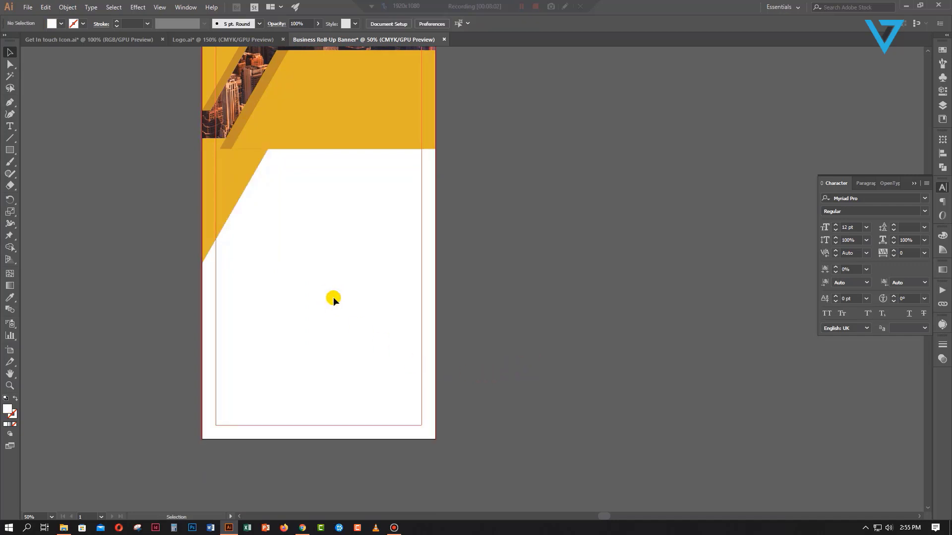
# Start a Drop Shadow effect on the middle gold band and its darker angled strip together, with the preview on
pyautogui.scroll(2, 333, 297)
pyautogui.click(270, 139)
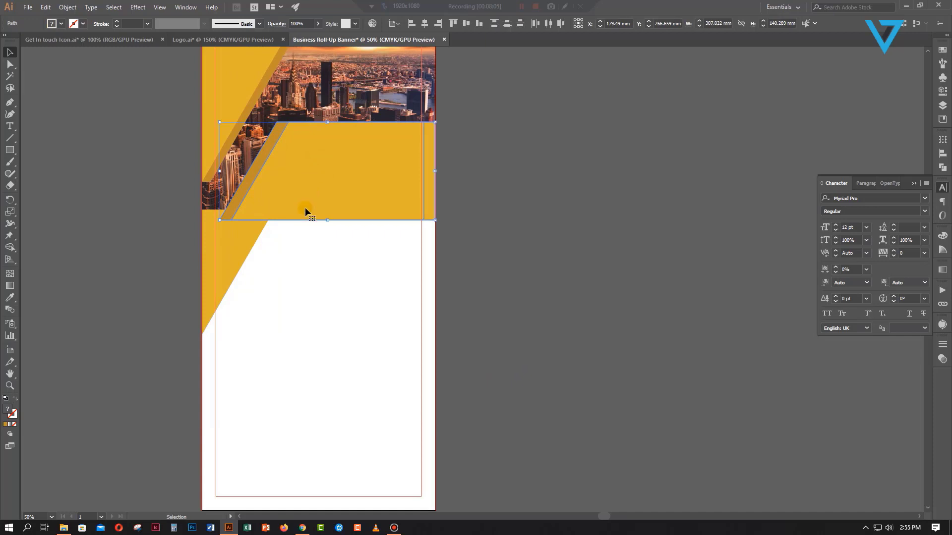
pyautogui.scroll(2, 305, 207)
pyautogui.click(475, 216)
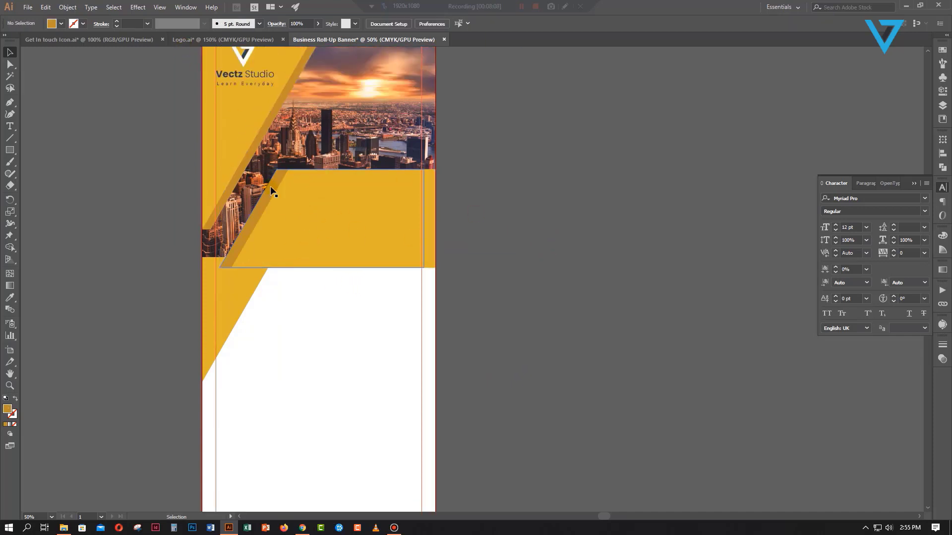
pyautogui.click(309, 213)
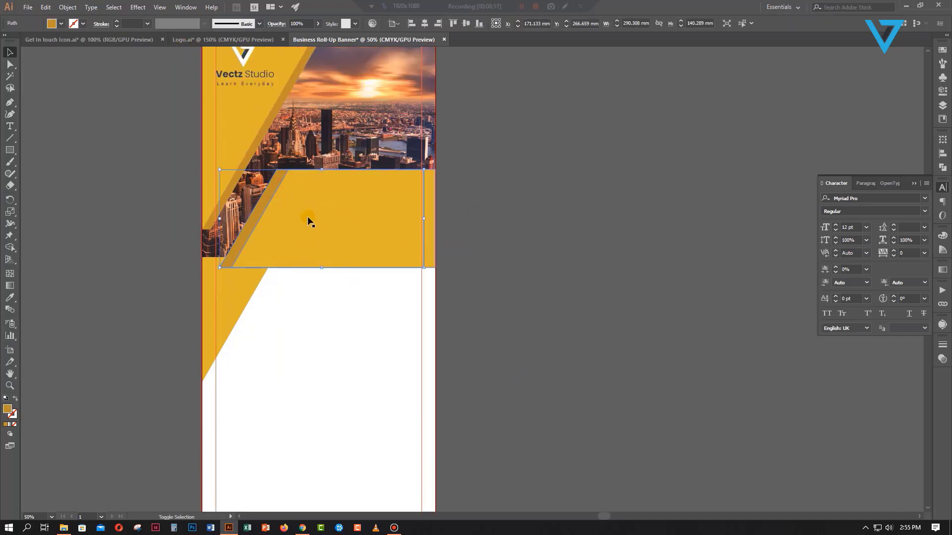
pyautogui.click(227, 272)
pyautogui.click(252, 237)
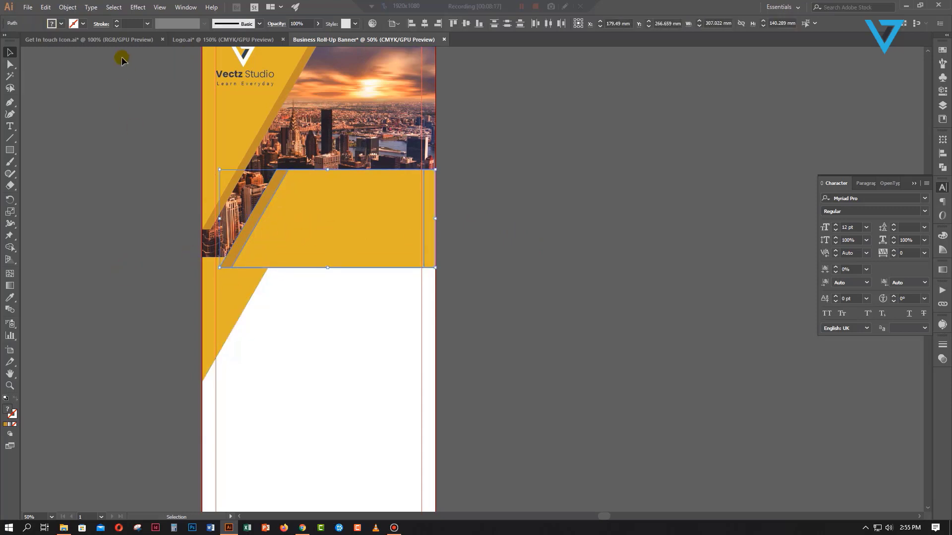
pyautogui.click(137, 7)
pyautogui.moveTo(149, 121)
pyautogui.click(271, 121)
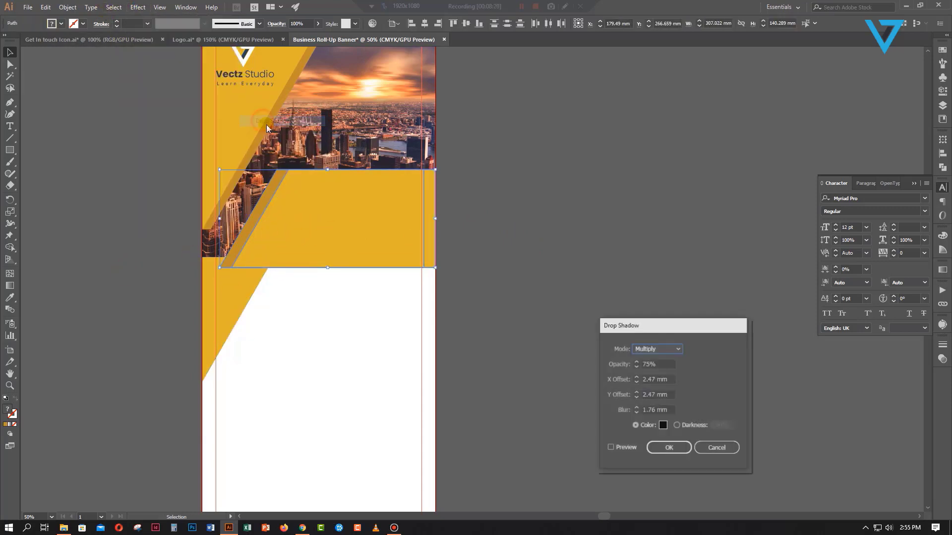
pyautogui.moveTo(662, 326); pyautogui.dragTo(559, 156)
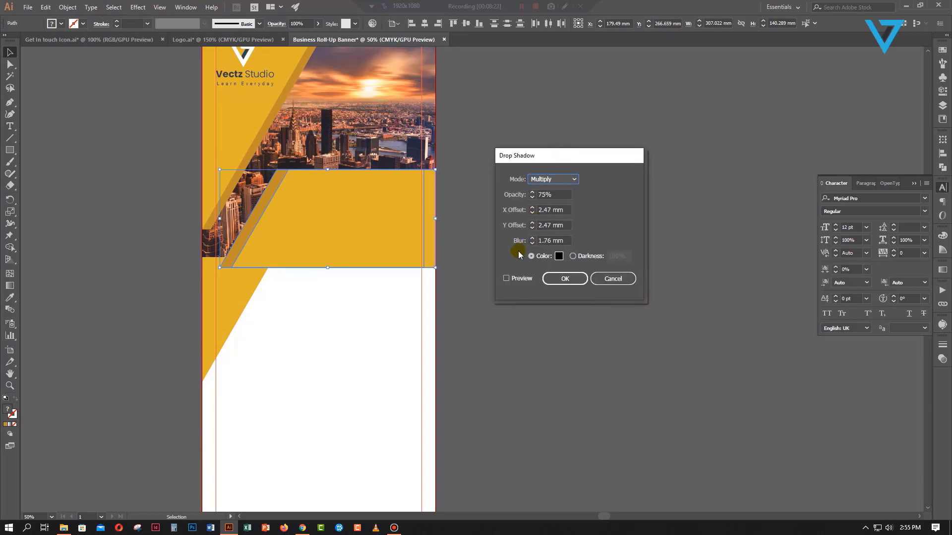
pyautogui.click(506, 279)
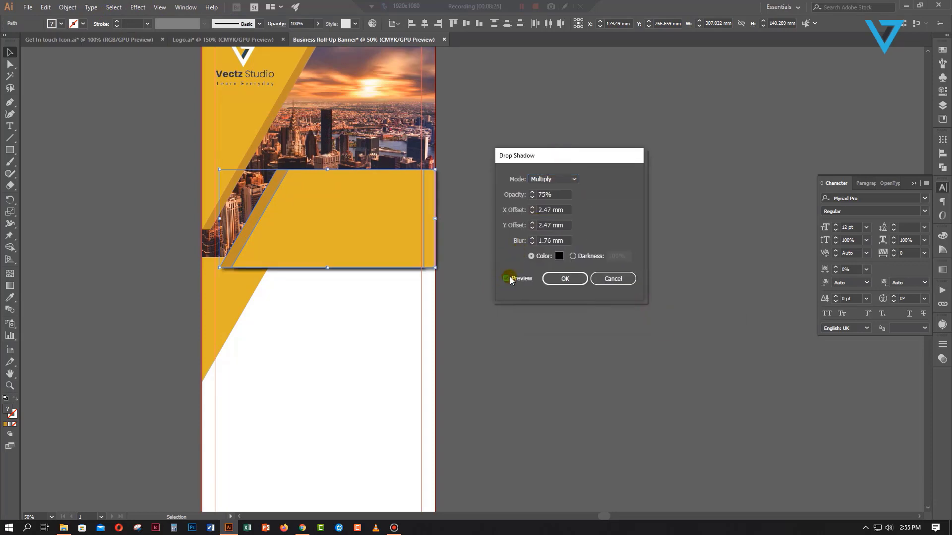
# Set the shadow's opacity to 40%, X offset to -1 mm and Y offset to 1 mm, and apply it
pyautogui.click(532, 227)
pyautogui.click(533, 229)
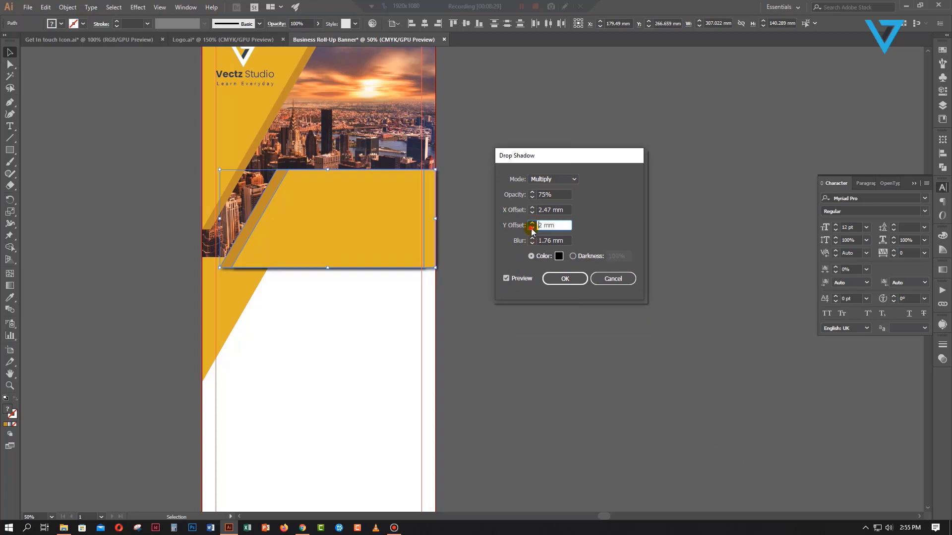
pyautogui.click(532, 228)
pyautogui.click(531, 211)
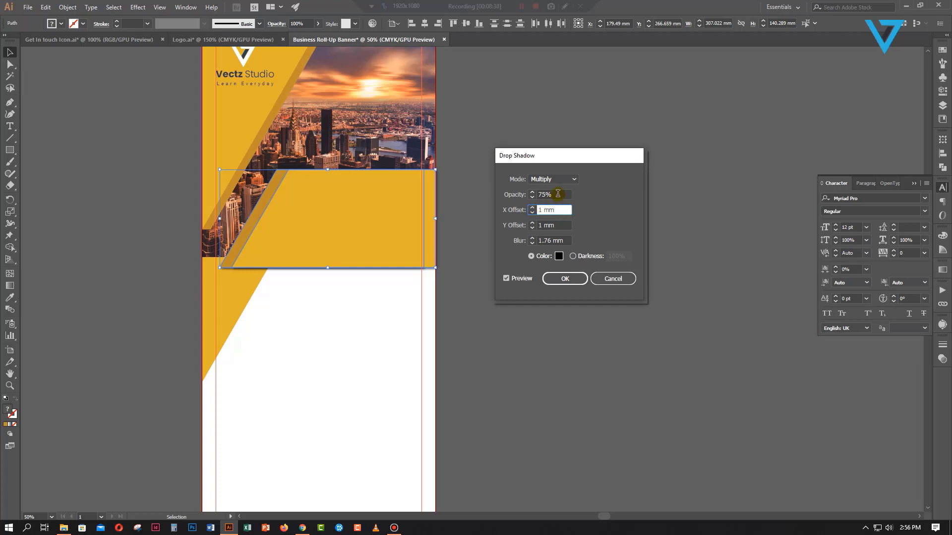
pyautogui.click(532, 196)
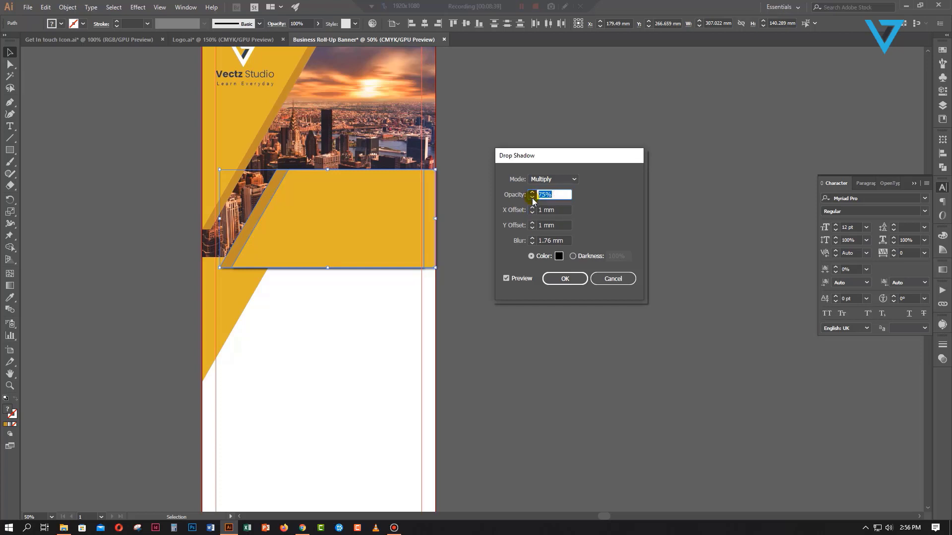
pyautogui.click(506, 279)
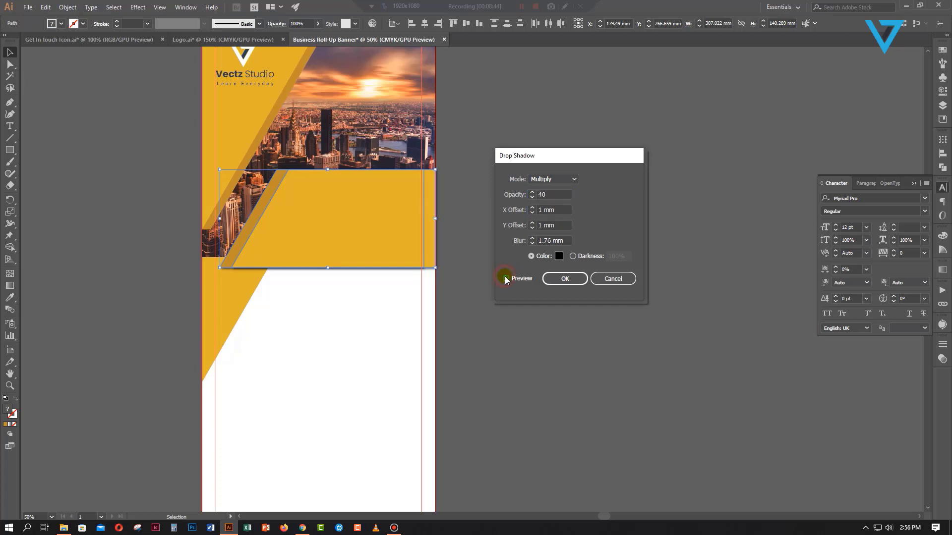
pyautogui.click(531, 211)
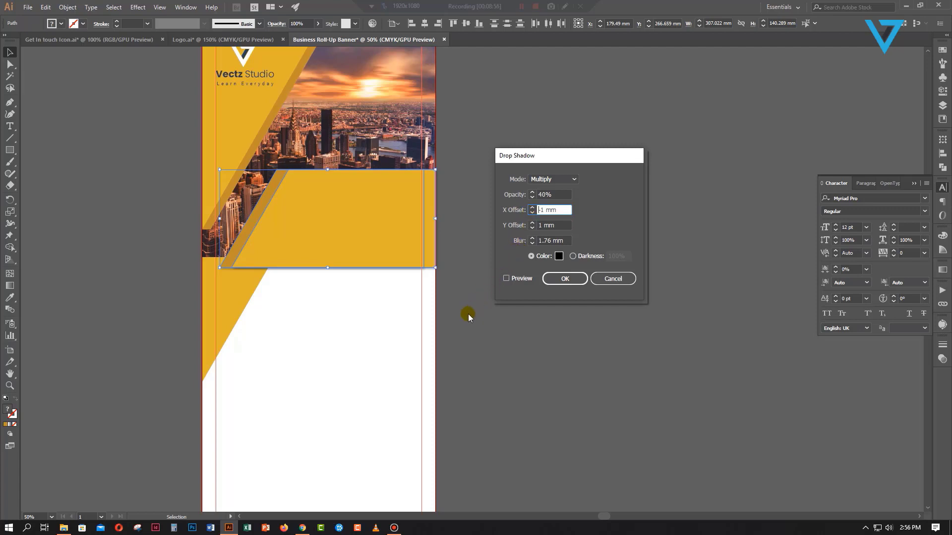
pyautogui.click(506, 278)
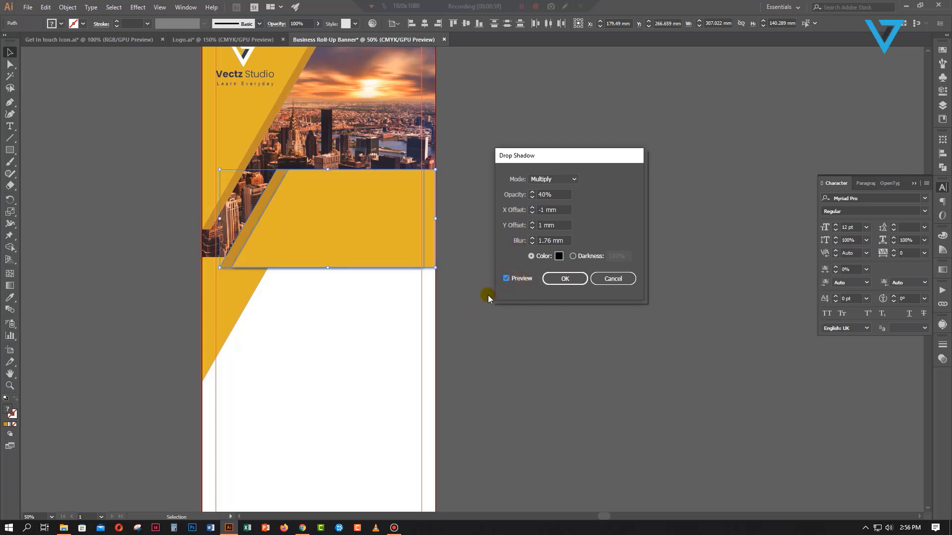
pyautogui.click(565, 279)
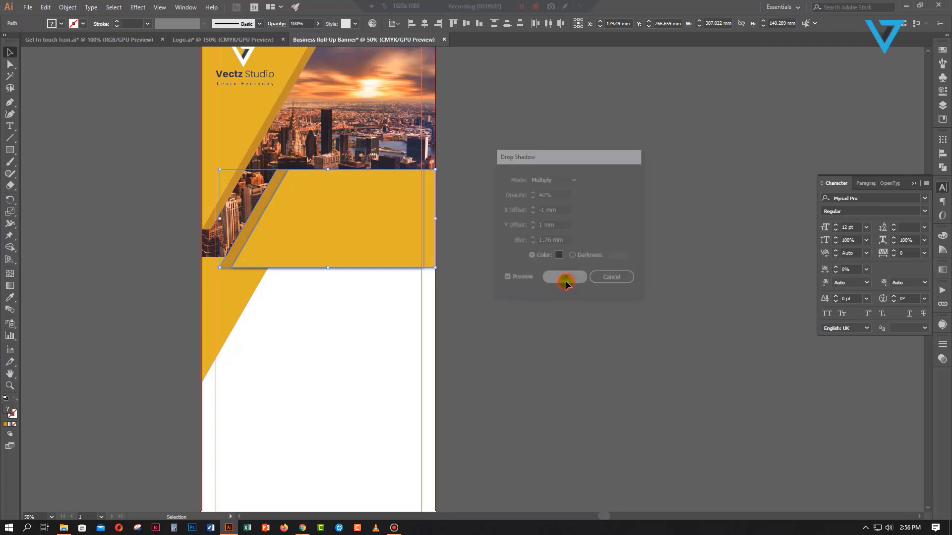
pyautogui.click(554, 293)
# Apply a Drop Shadow with the same settings to the upper corner triangle and its darker strip
pyautogui.scroll(3, 543, 297)
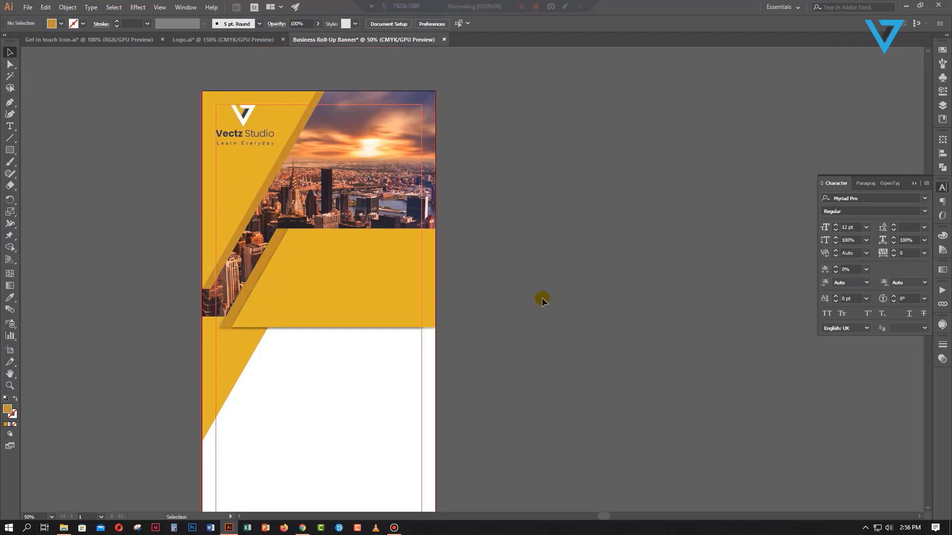
pyautogui.click(268, 186)
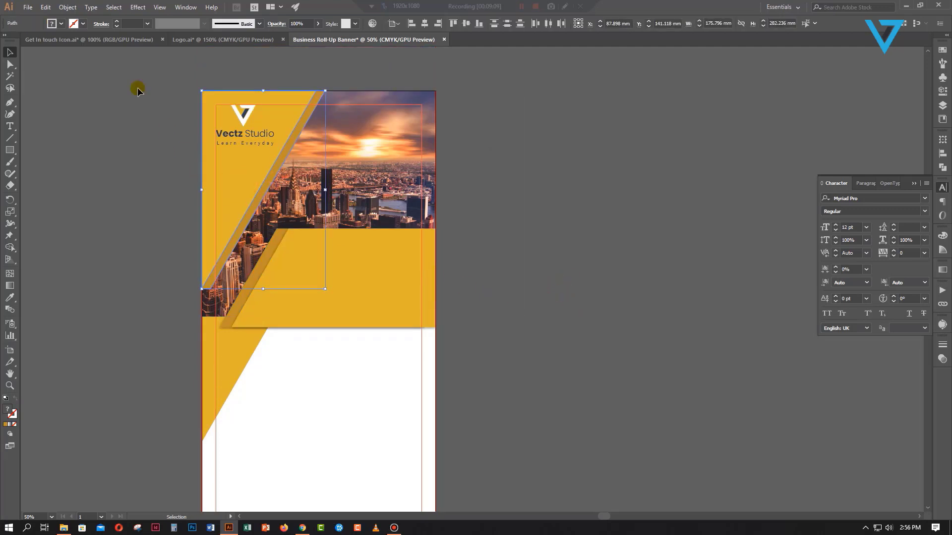
pyautogui.click(137, 7)
pyautogui.moveTo(186, 120)
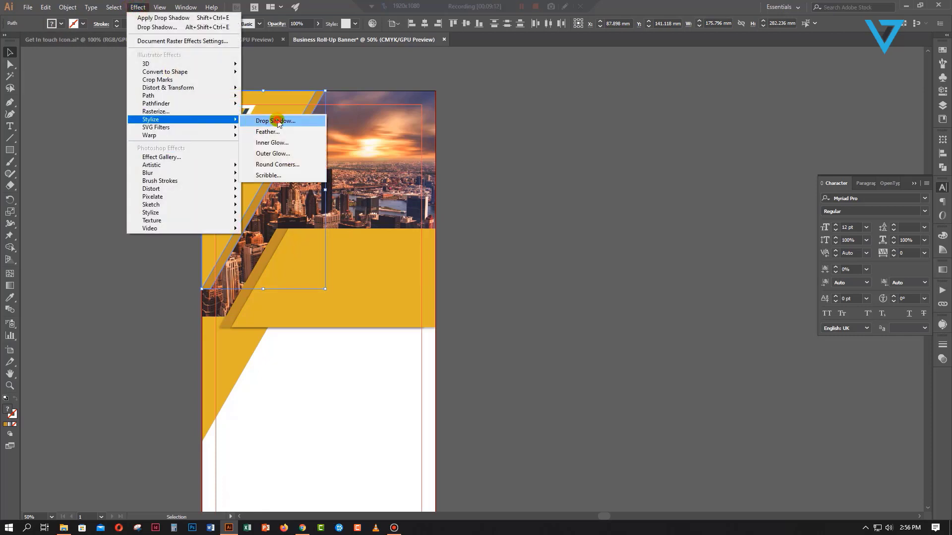
pyautogui.click(276, 120)
pyautogui.click(562, 280)
pyautogui.click(556, 335)
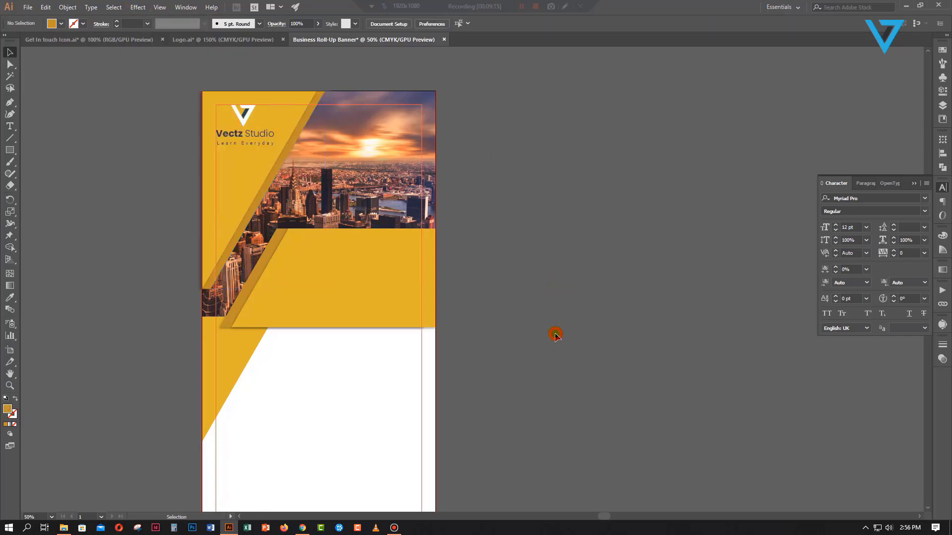
# Duplicate the middle gold band and place the copy across the artboard's lower edge
pyautogui.scroll(-8, 555, 333)
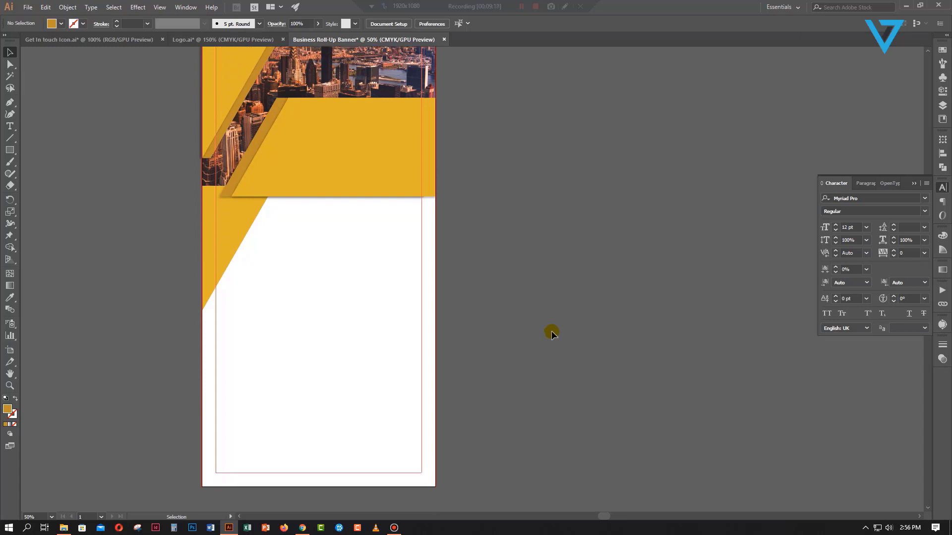
pyautogui.scroll(3, 364, 278)
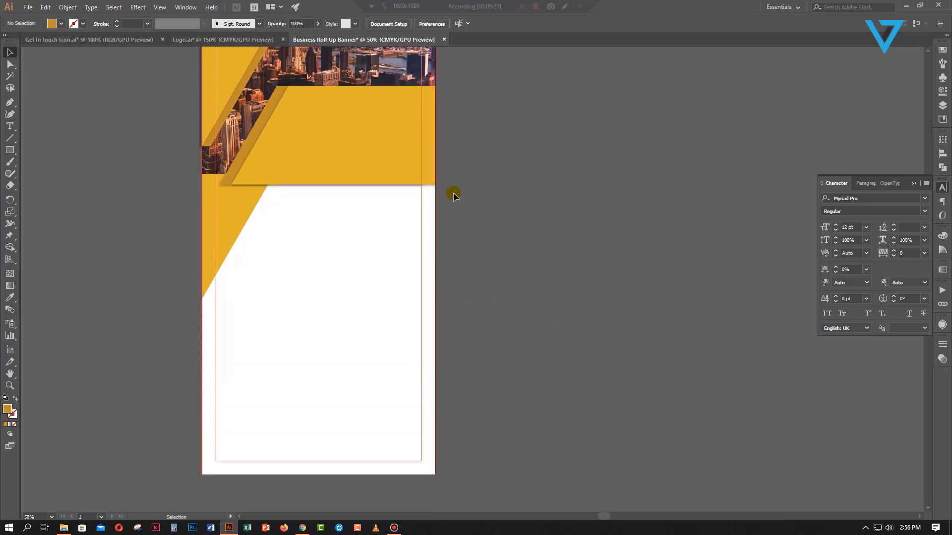
pyautogui.moveTo(355, 159); pyautogui.dragTo(394, 438)
pyautogui.scroll(-6, 395, 427)
pyautogui.moveTo(384, 266); pyautogui.dragTo(313, 315)
# Stretch the copied band's right side past the artboard's right edge and shift the shape slightly down and left
pyautogui.click(10, 64)
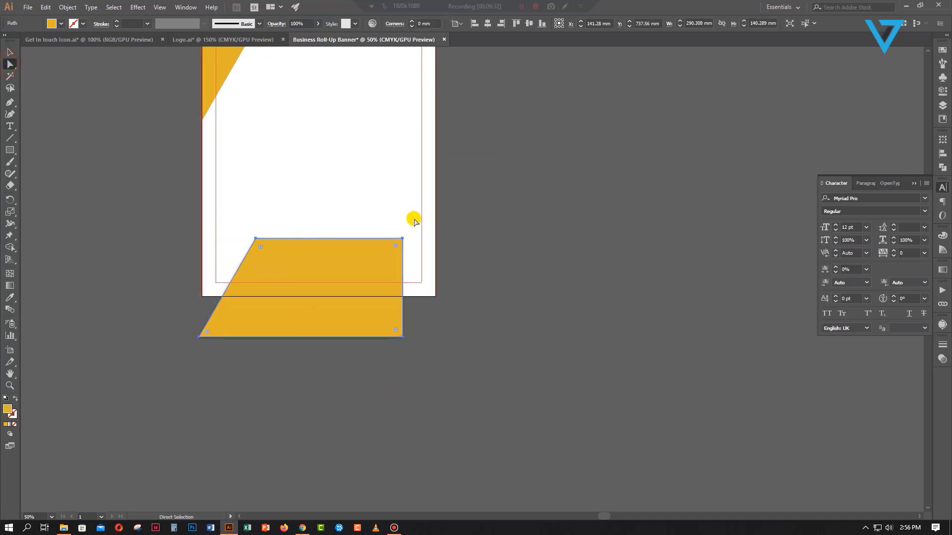
pyautogui.moveTo(414, 216); pyautogui.dragTo(388, 356)
pyautogui.moveTo(405, 286); pyautogui.dragTo(492, 287)
pyautogui.click(10, 53)
pyautogui.click(71, 195)
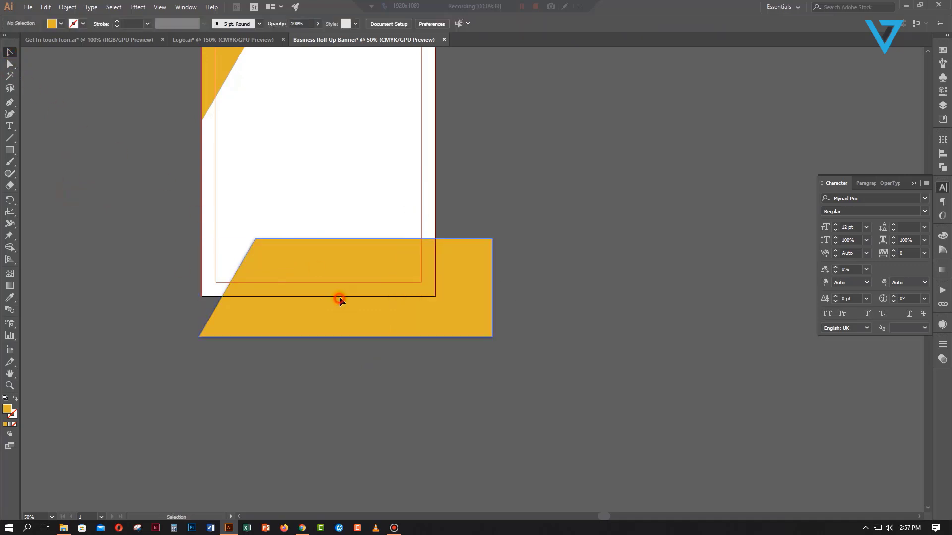
pyautogui.moveTo(341, 296); pyautogui.dragTo(331, 302)
pyautogui.click(527, 314)
# Unlock the white background rectangle
pyautogui.scroll(8, 527, 314)
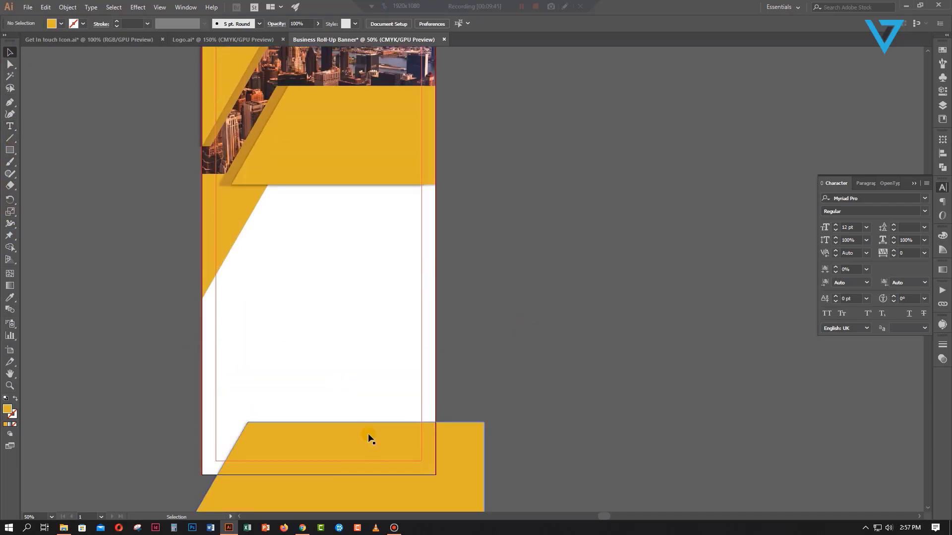
pyautogui.scroll(-3, 368, 440)
pyautogui.click(415, 382)
pyautogui.press('v')
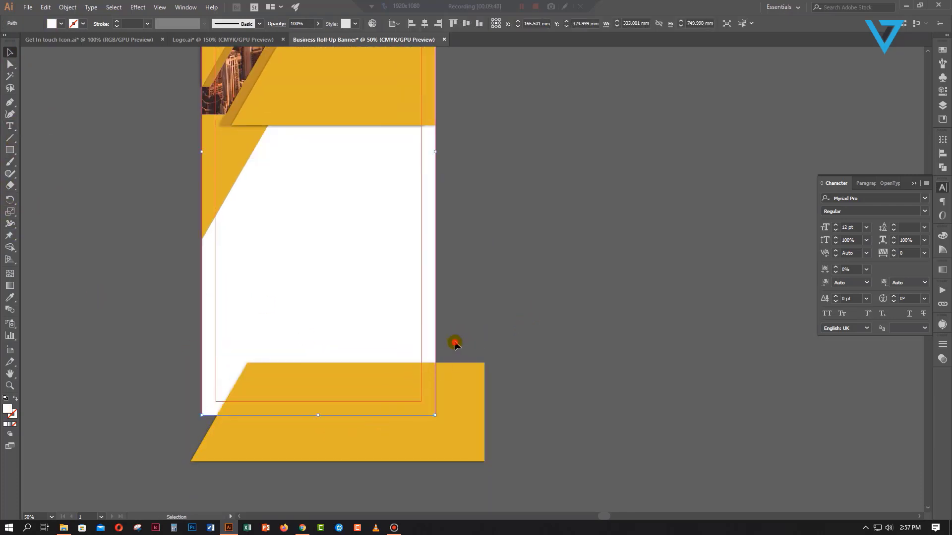
# Nudge the lower gold band horizontally to an X position of about 190 mm
pyautogui.click(455, 371)
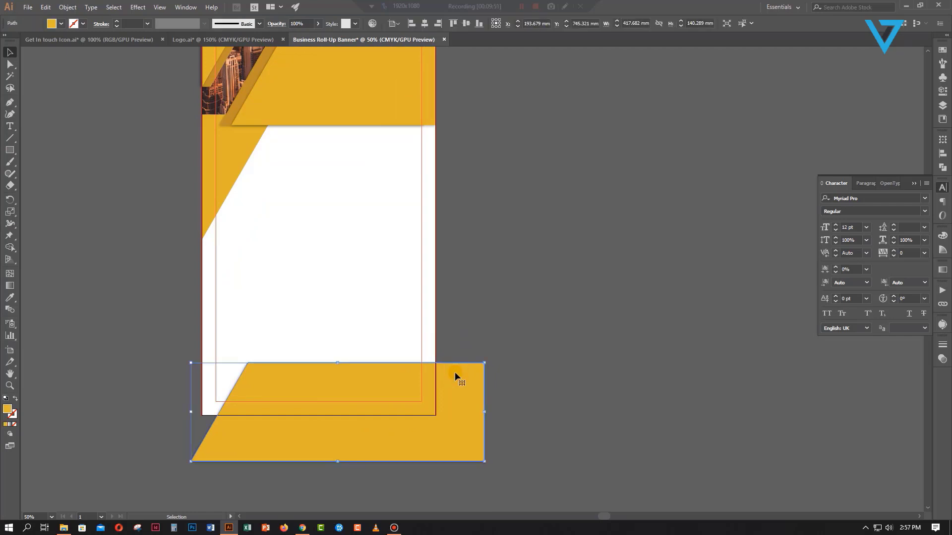
pyautogui.press('Right')
pyautogui.press('Right')
pyautogui.press('Right')
pyautogui.press('Right')
pyautogui.press('Right')
pyautogui.press('Right')
pyautogui.press('Right')
pyautogui.press('Right')
pyautogui.press('Right')
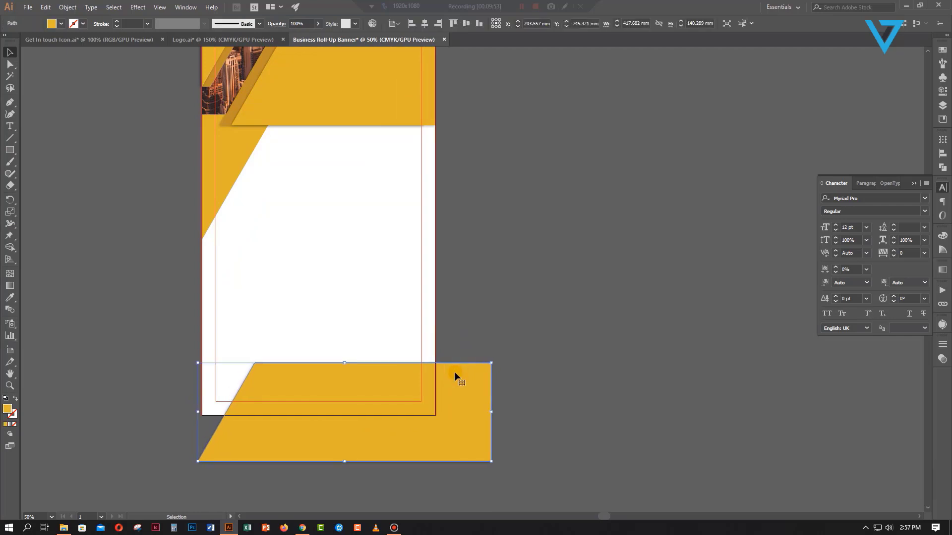
pyautogui.press('Left')
pyautogui.press('Left')
pyautogui.press('Left')
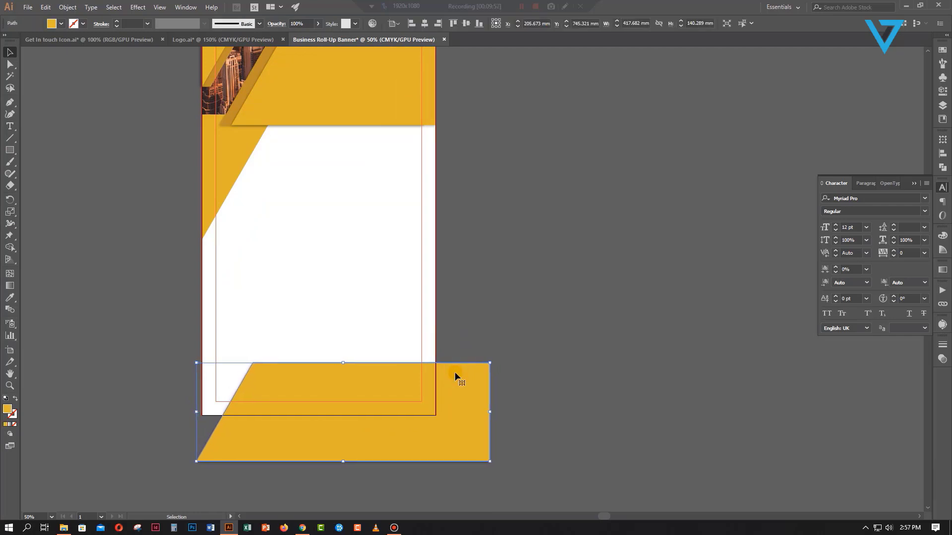
pyautogui.press('Left')
pyautogui.press('Left')
pyautogui.press('Left')
pyautogui.press('Left')
pyautogui.press('Left')
pyautogui.press('Left')
pyautogui.press('Left')
pyautogui.press('Left')
pyautogui.press('Left')
pyautogui.press('Left')
pyautogui.press('Left')
pyautogui.press('Left')
# Trim the parts of the lower gold band outside the artboard using Shape Builder with the white background
pyautogui.hotkey('ctrl', 'a')
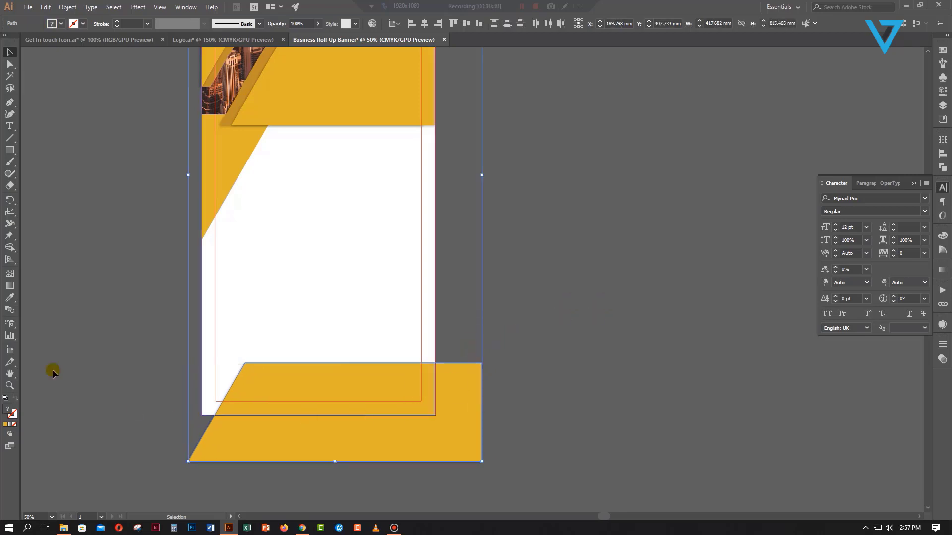
pyautogui.click(7, 248)
pyautogui.keyDown('alt'); pyautogui.click(248, 440); pyautogui.keyUp('alt')
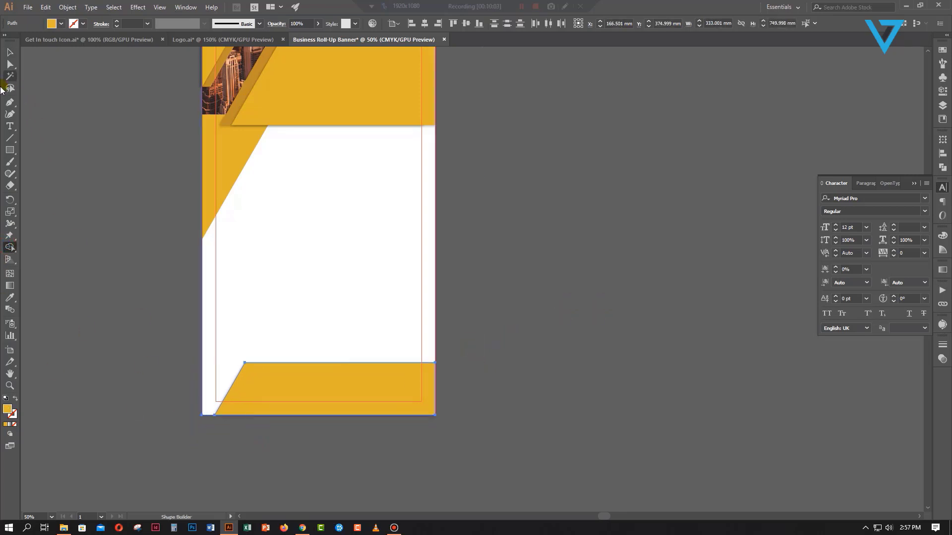
pyautogui.click(7, 52)
pyautogui.click(68, 248)
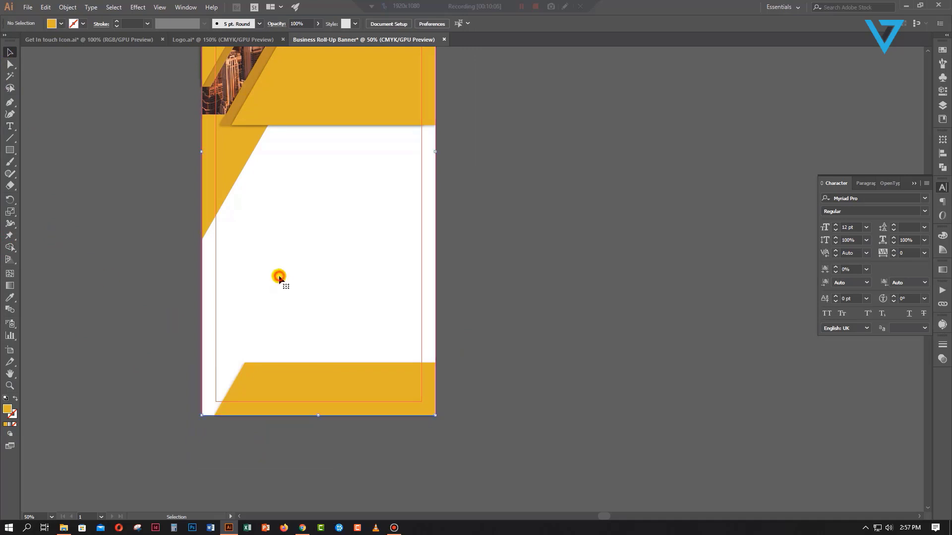
# Add a right-aligned placeholder text line in the upper gold band and set its size to 66 pt
pyautogui.click(9, 125)
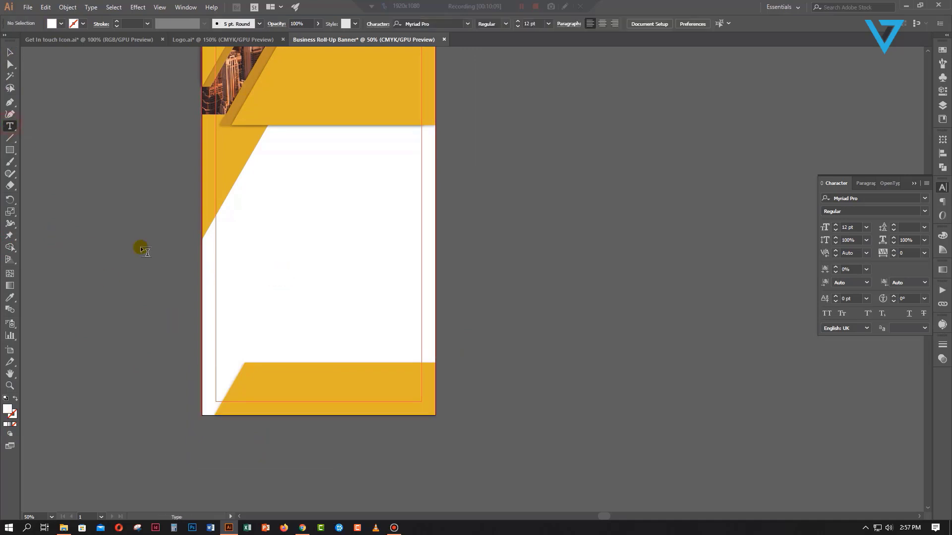
pyautogui.scroll(4, 261, 303)
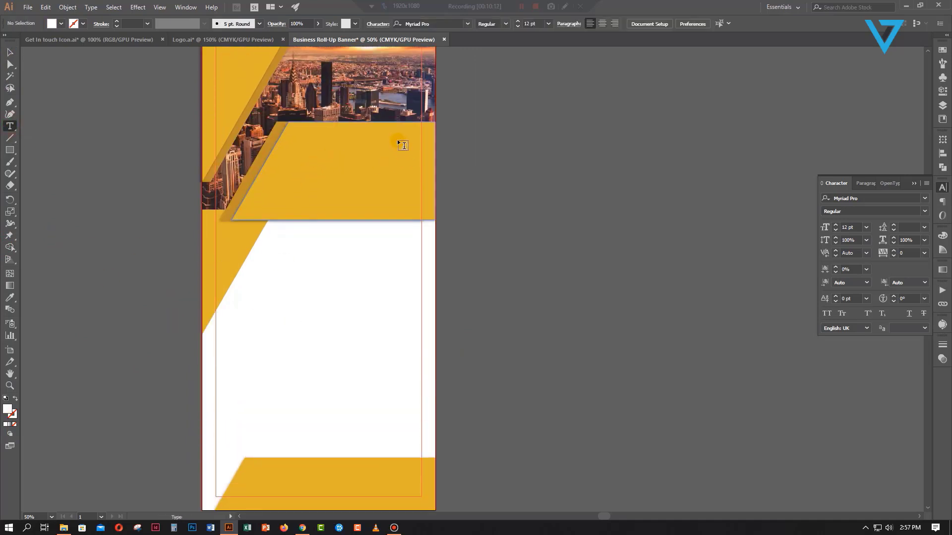
pyautogui.click(398, 142)
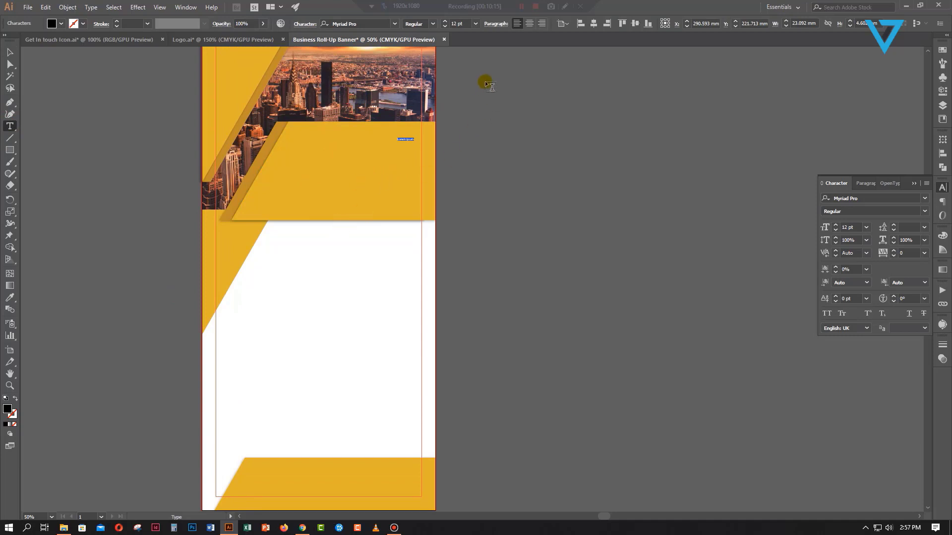
pyautogui.click(445, 21)
pyautogui.click(445, 21)
pyautogui.click(445, 21)
pyautogui.click(445, 22)
pyautogui.click(445, 21)
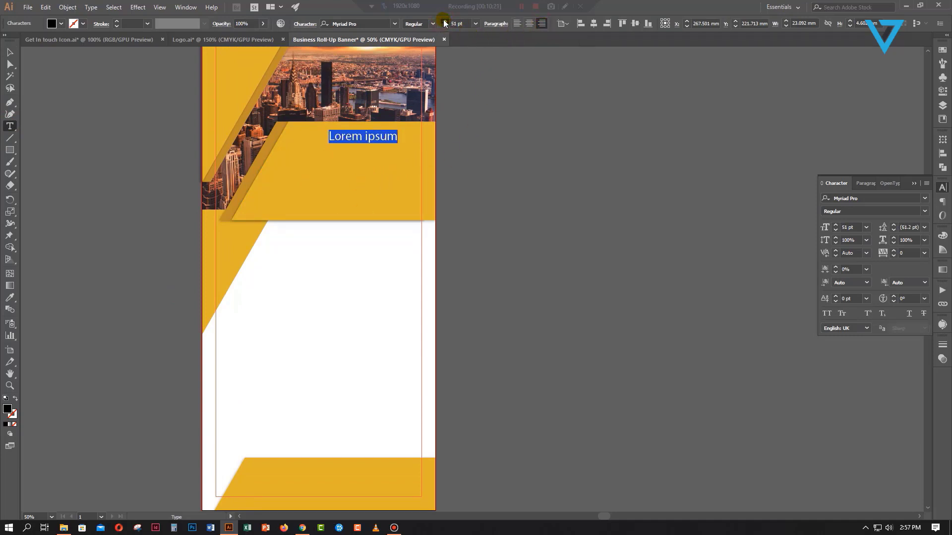
pyautogui.click(444, 21)
pyautogui.click(444, 21)
pyautogui.click(445, 21)
# Set the placeholder text's font to Oswald in the SemiBold style
pyautogui.tripleClick(365, 136)
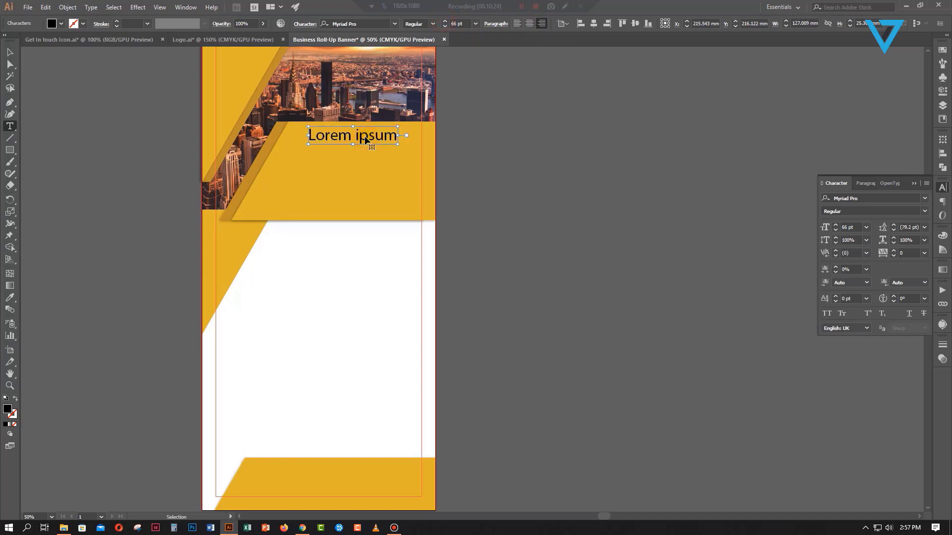
pyautogui.click(383, 23)
pyautogui.write('os')
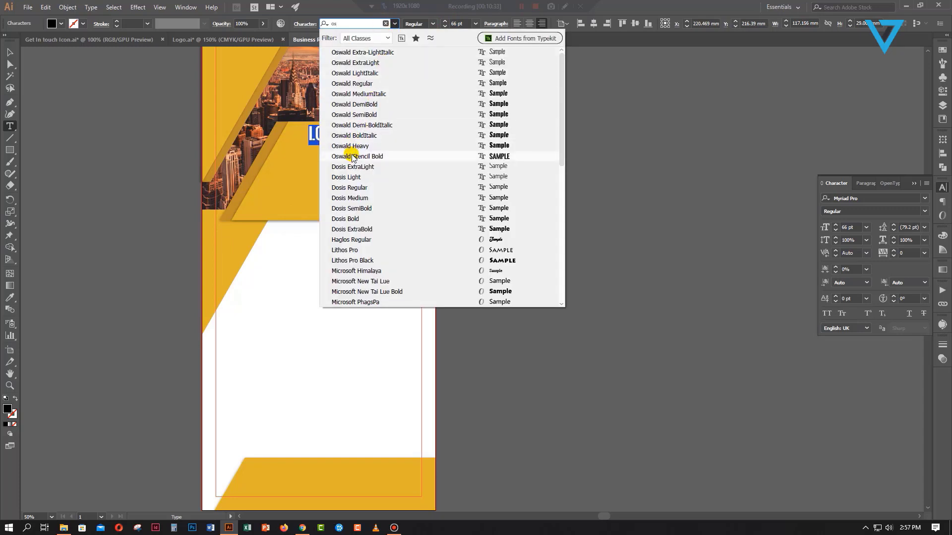
pyautogui.click(355, 146)
pyautogui.click(433, 24)
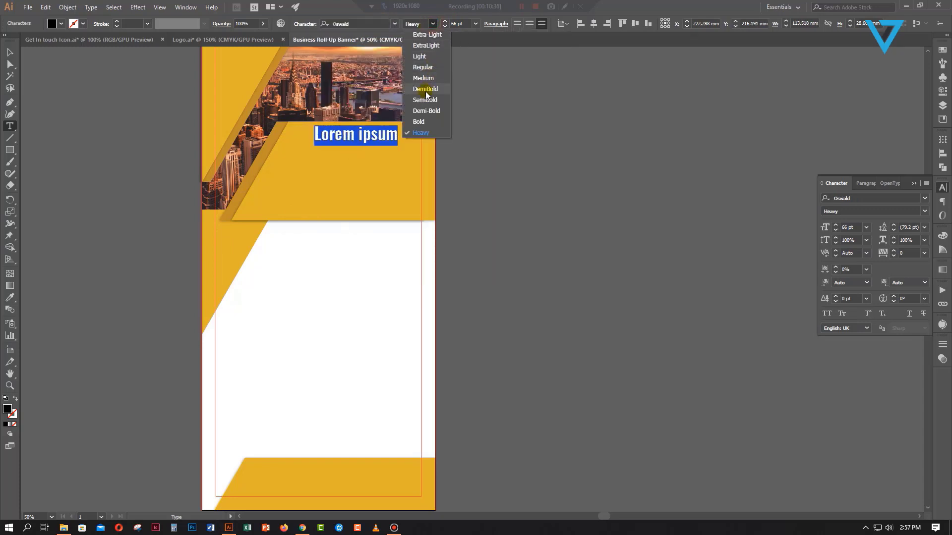
pyautogui.click(425, 96)
pyautogui.click(433, 26)
pyautogui.click(425, 99)
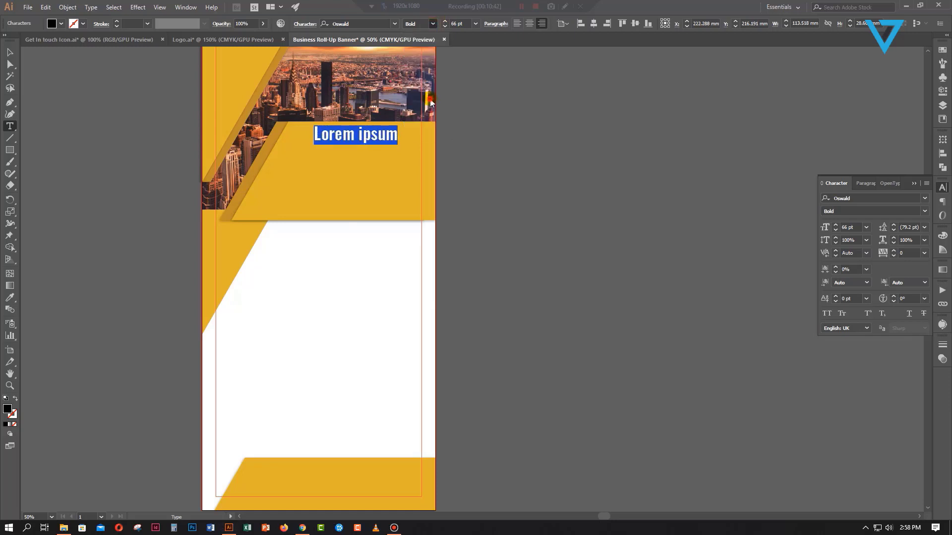
pyautogui.keyDown('ctrl'); pyautogui.click(388, 139); pyautogui.keyUp('ctrl')
# Replace the placeholder with the three-line heading "MODERN", "ROLLUP BANNER", "SERVICES"
pyautogui.tripleClick(388, 134)
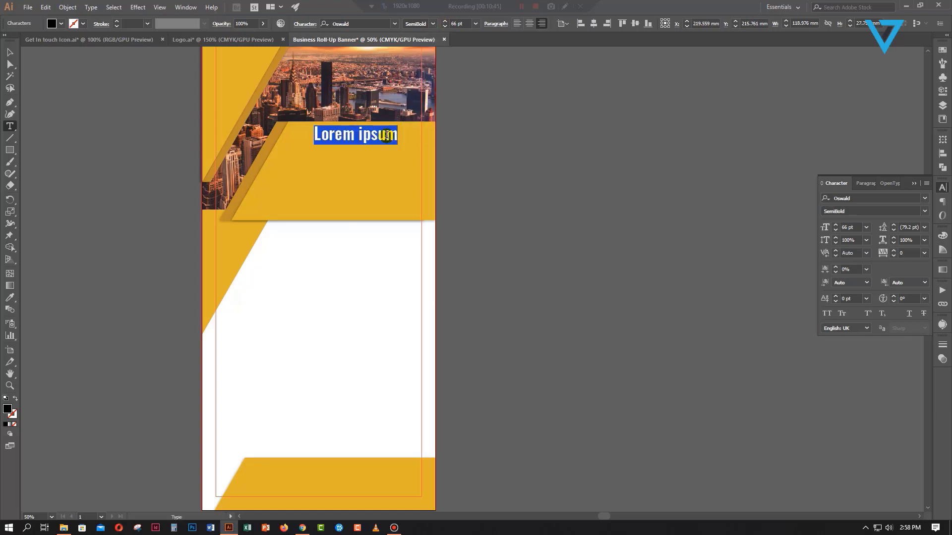
pyautogui.write('m')
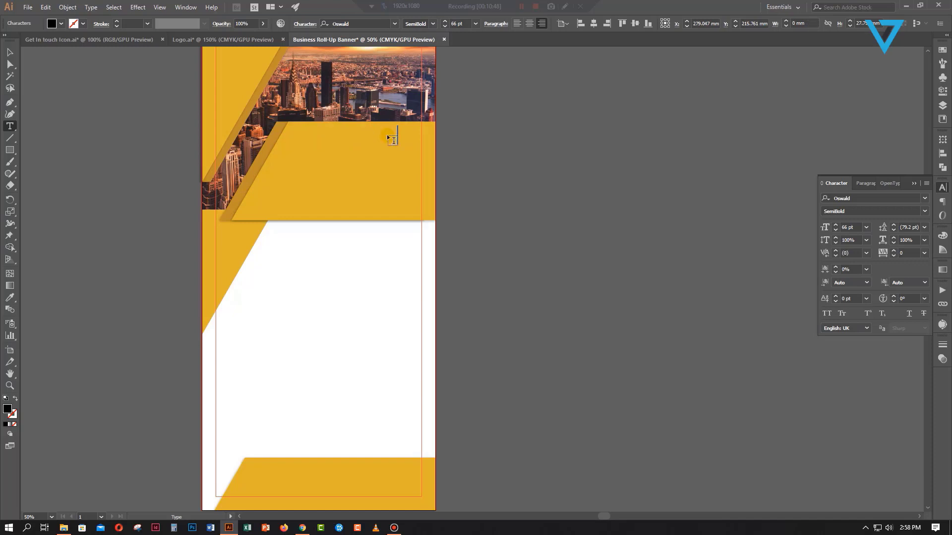
pyautogui.write('MODERN')
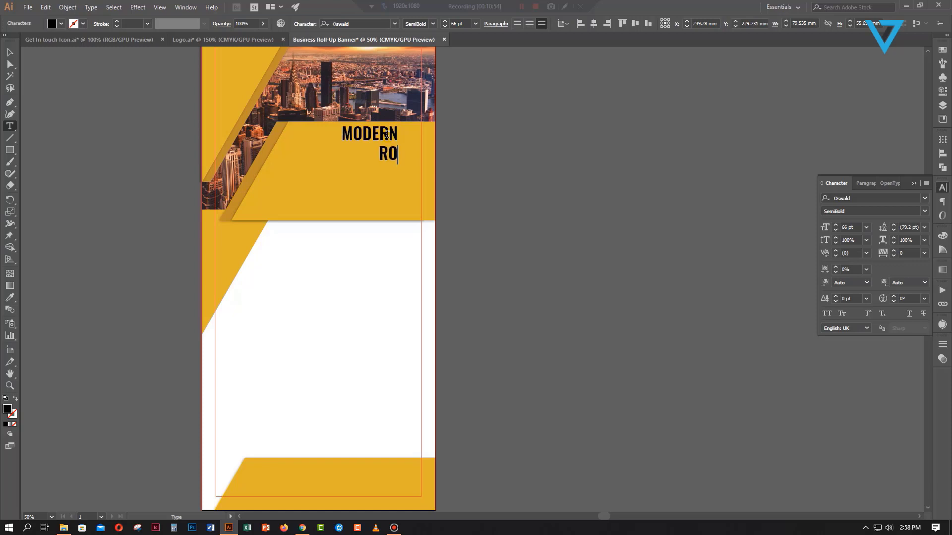
pyautogui.write('UP')
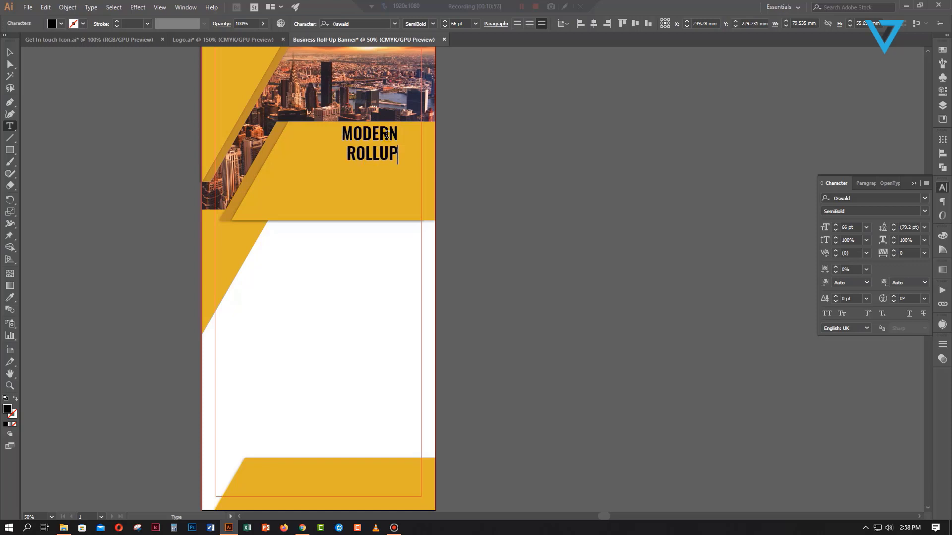
pyautogui.write(' BANNER ')
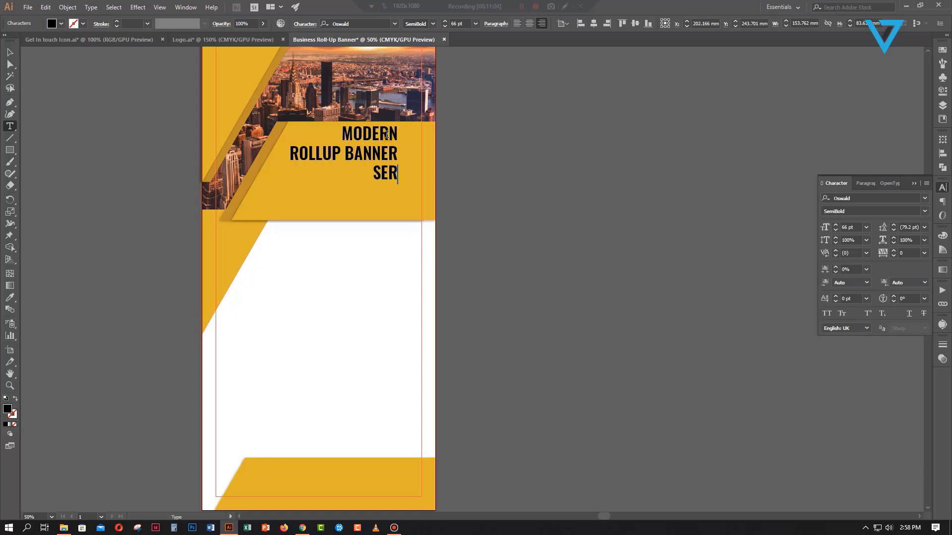
pyautogui.write('SERVICES')
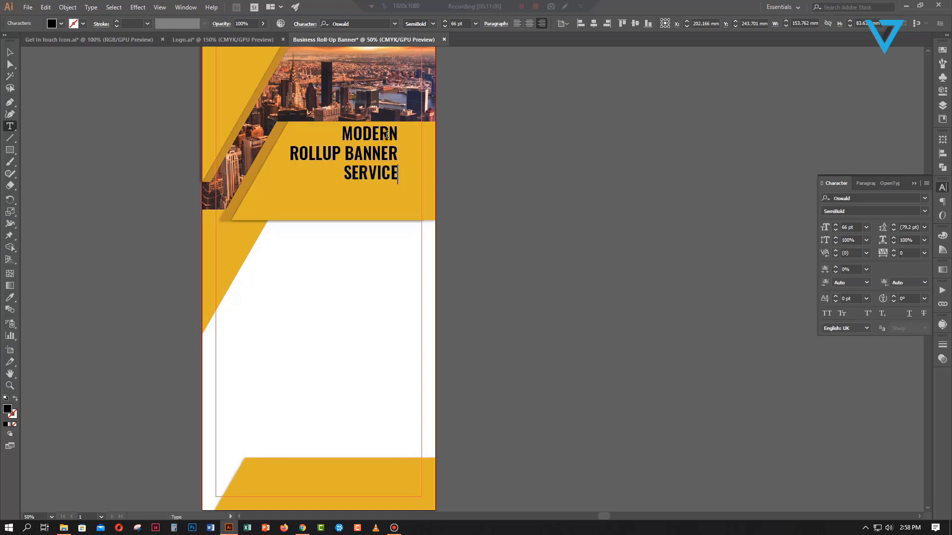
pyautogui.click(10, 52)
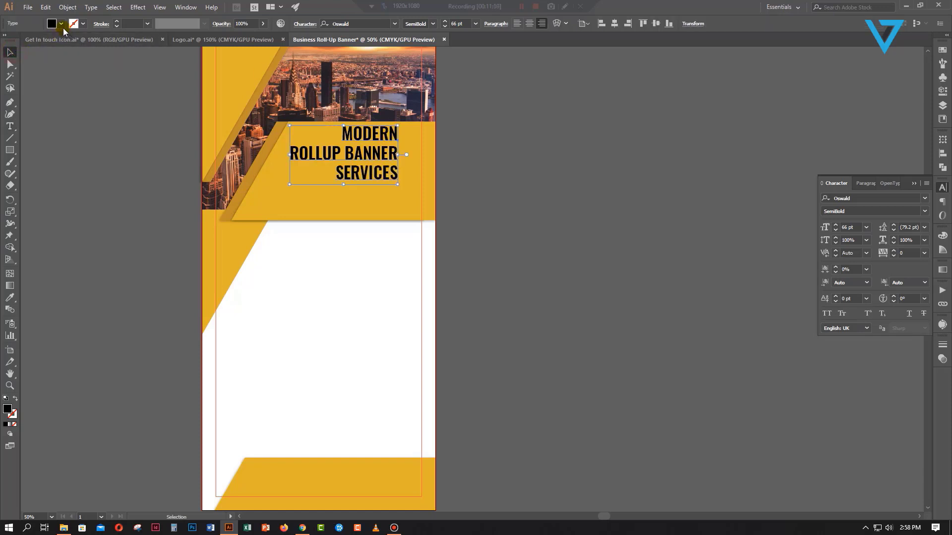
# Change the heading's fill color to white
pyautogui.click(61, 23)
pyautogui.click(19, 29)
pyautogui.click(67, 184)
# Enlarge the heading to about 85 pt along the right margin and center it vertically on the gold band
pyautogui.moveTo(378, 157); pyautogui.dragTo(404, 157)
pyautogui.moveTo(316, 184); pyautogui.dragTo(284, 202)
pyautogui.keyDown('shift'); pyautogui.click(276, 198); pyautogui.keyUp('shift')
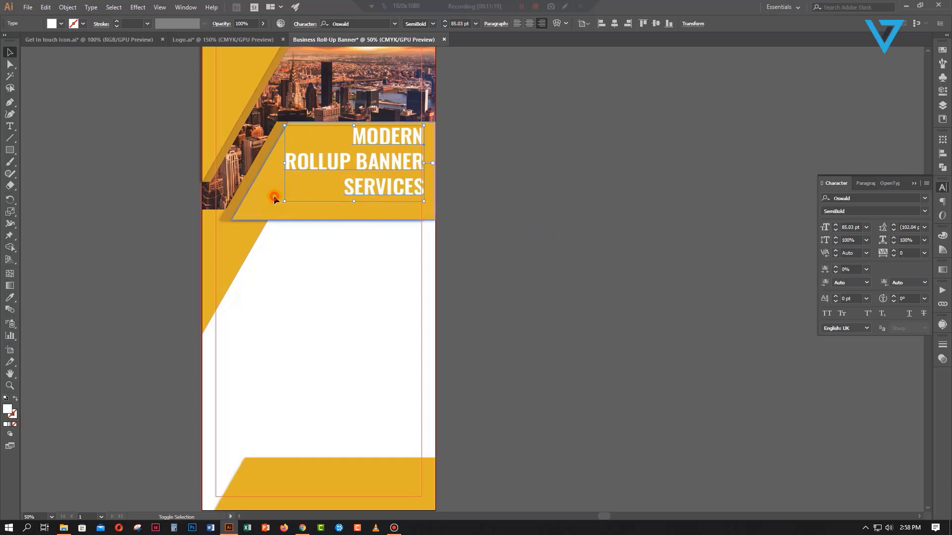
pyautogui.click(363, 24)
pyautogui.click(485, 199)
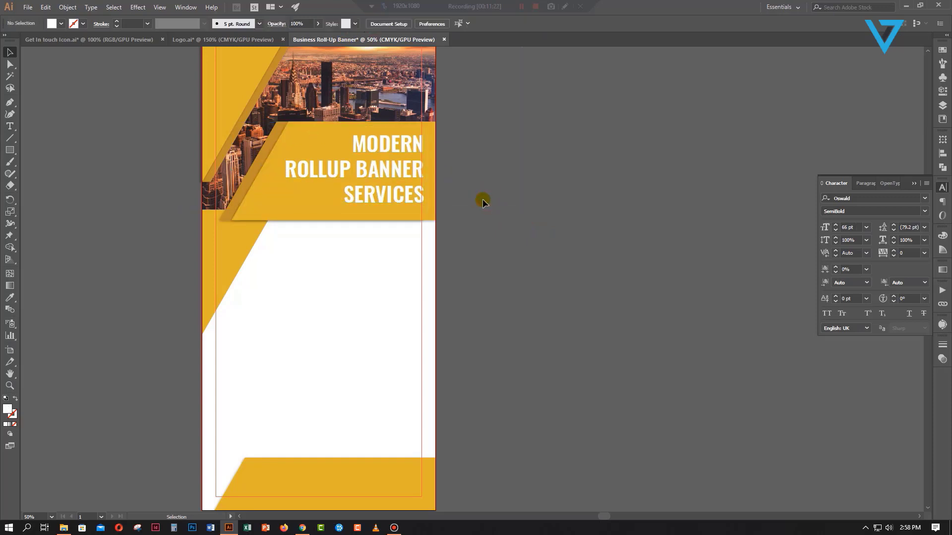
# Try the ExtraLight font style on the heading word SERVICES
pyautogui.doubleClick(358, 198)
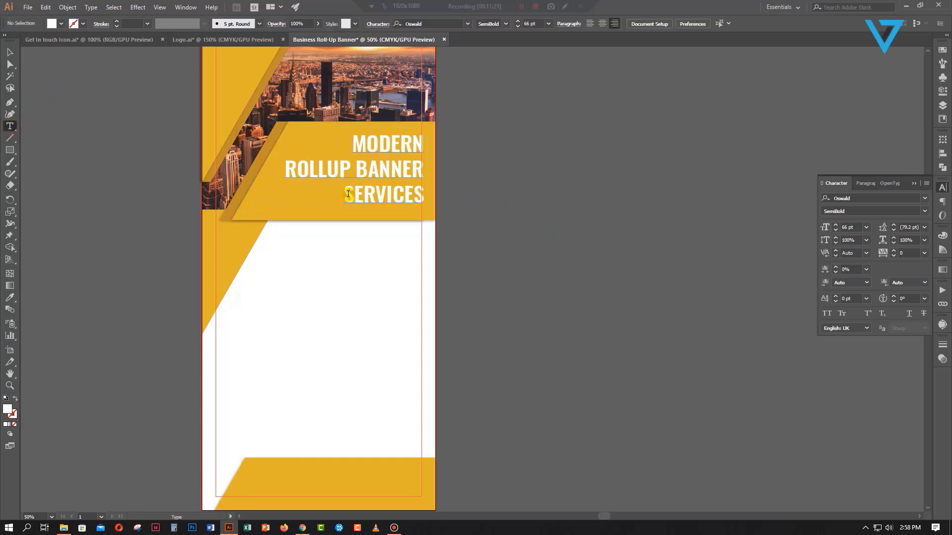
pyautogui.doubleClick(349, 196)
pyautogui.click(433, 24)
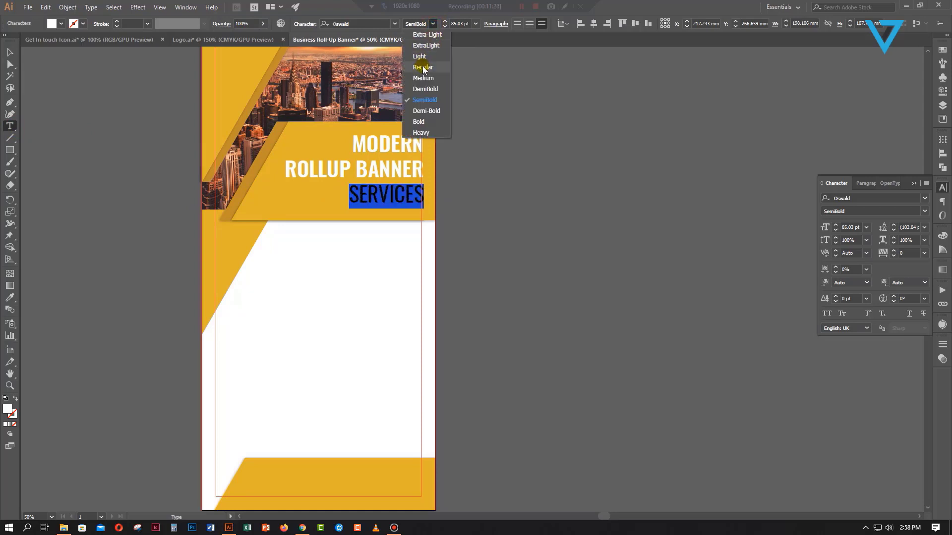
pyautogui.click(425, 46)
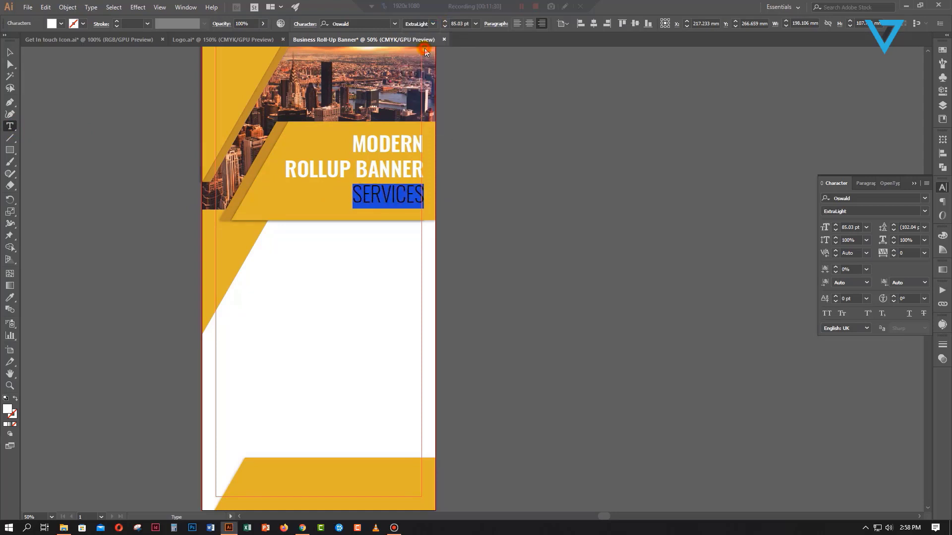
pyautogui.click(11, 53)
pyautogui.click(110, 158)
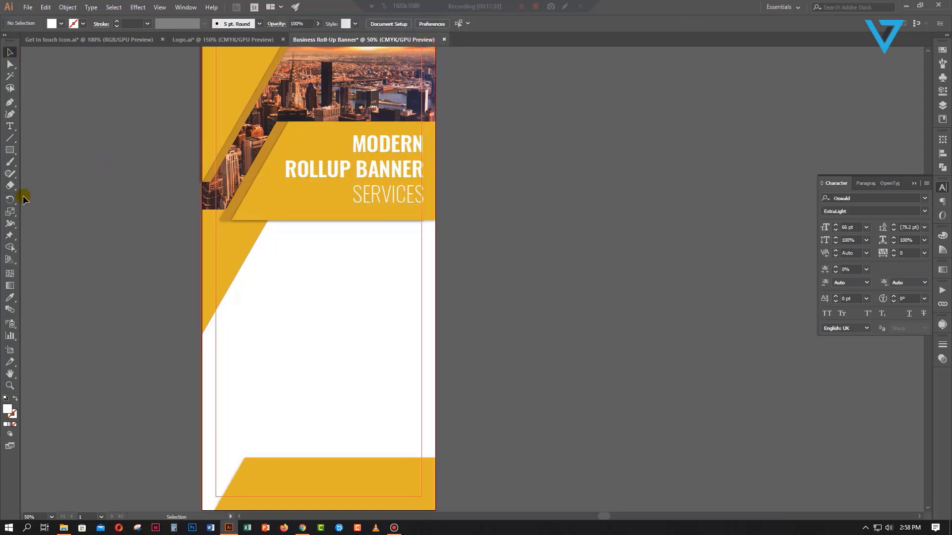
# Set the heading word SERVICES to the Oswald Regular style
pyautogui.click(9, 126)
pyautogui.doubleClick(357, 193)
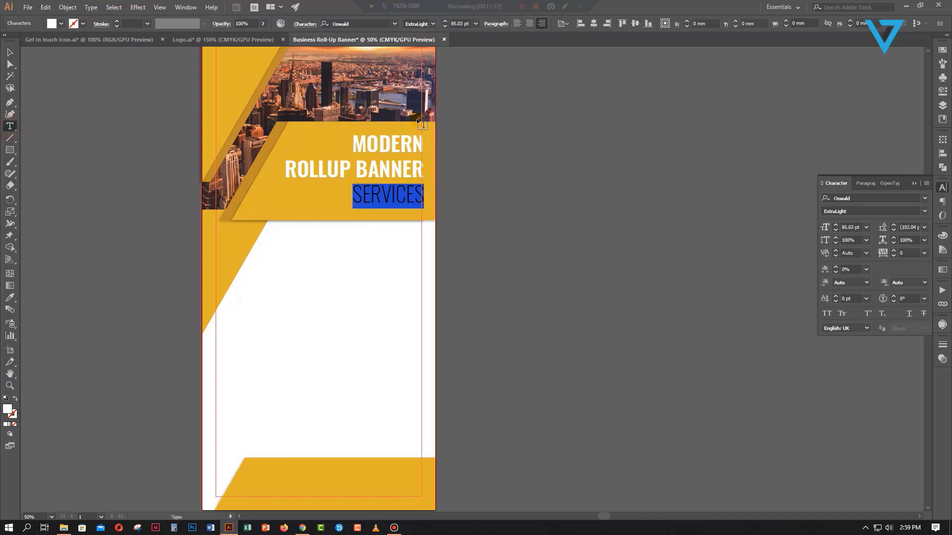
pyautogui.click(433, 24)
pyautogui.click(419, 68)
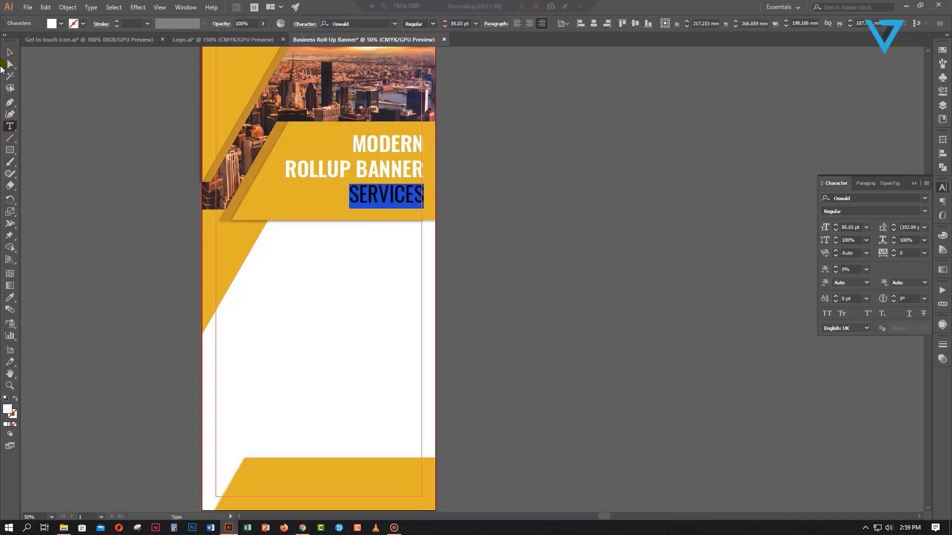
pyautogui.press('Escape')
pyautogui.click(62, 171)
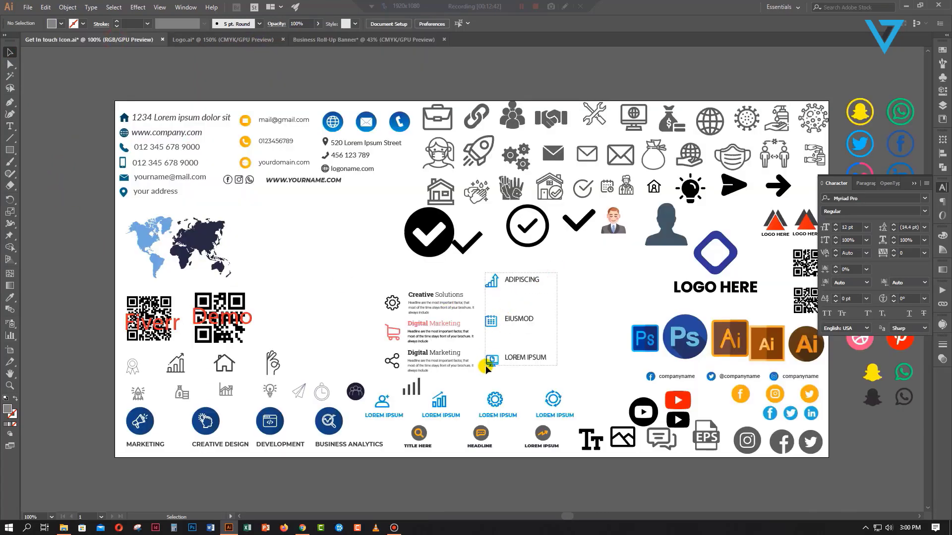
# Copy the ADIPISCING, EIUSMOD and LOREM IPSUM icon group from the Get In touch Icon document into the banner and enlarge it
pyautogui.moveTo(486, 369); pyautogui.dragTo(493, 371)
pyautogui.click(333, 39)
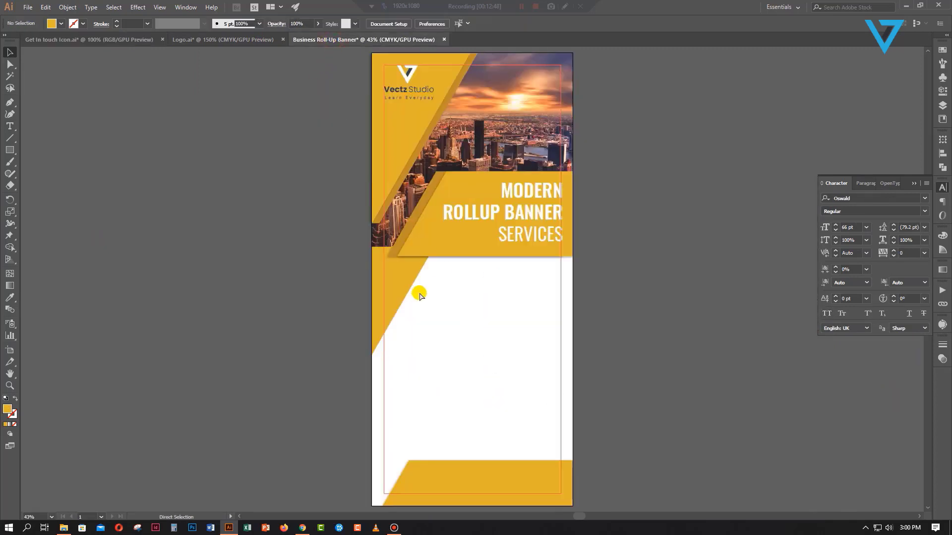
pyautogui.hotkey('ctrl', 'v')
pyautogui.moveTo(485, 301); pyautogui.dragTo(542, 382)
pyautogui.click(648, 378)
# Move the pasted icon group off the artboard to its right side and ungroup it
pyautogui.moveTo(477, 287); pyautogui.dragTo(629, 293)
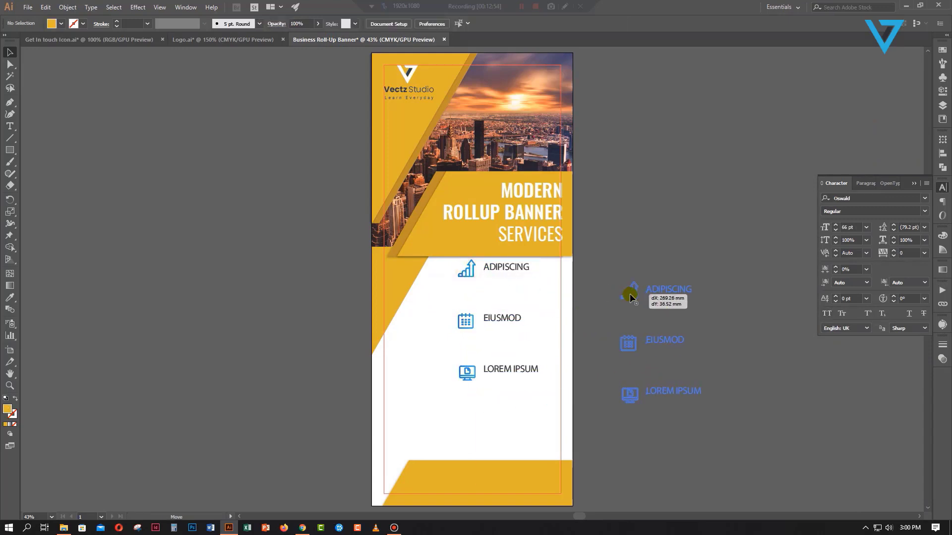
pyautogui.rightClick(630, 295)
pyautogui.click(657, 378)
# Move the three icons without their labels back onto the banner's white area, along the right margin
pyautogui.click(636, 305)
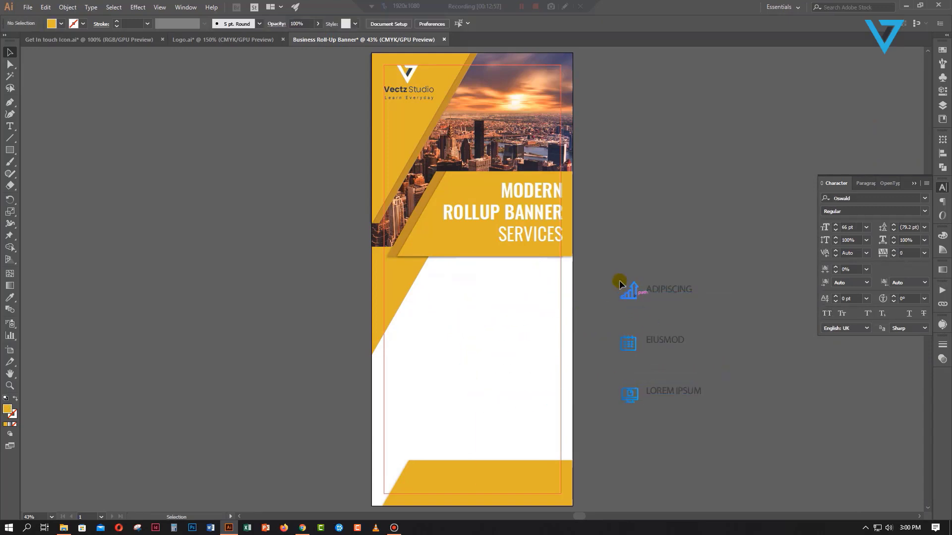
pyautogui.moveTo(636, 407); pyautogui.dragTo(617, 278)
pyautogui.moveTo(629, 344); pyautogui.dragTo(551, 355)
pyautogui.moveTo(525, 284); pyautogui.dragTo(557, 408)
# Examine up close how the three icons sit against the right margin guide
pyautogui.hotkey('ctrl', '=')
pyautogui.hotkey('ctrl', '=')
pyautogui.hotkey('ctrl', '=')
pyautogui.hotkey('ctrl', '=')
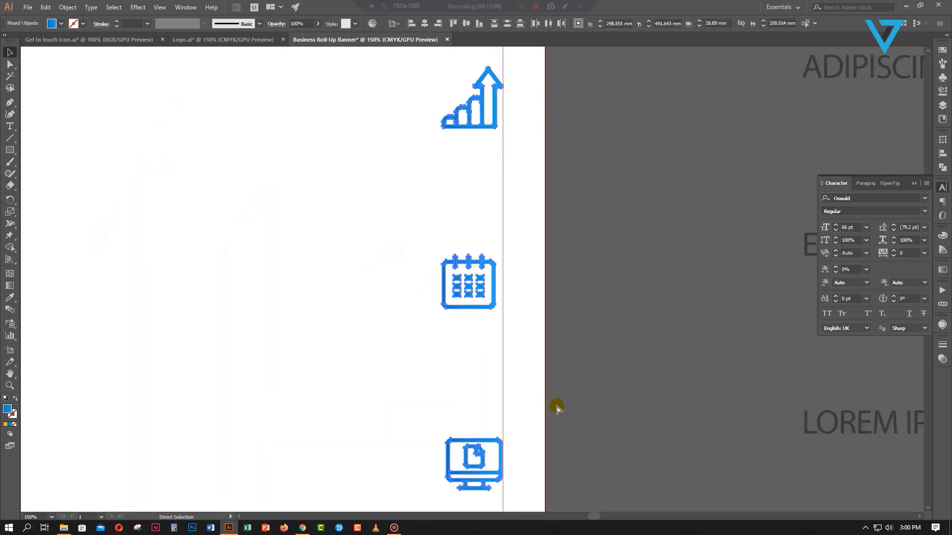
pyautogui.hotkey('ctrl', '0')
pyautogui.hotkey('ctrl', '=')
pyautogui.hotkey('ctrl', '=')
pyautogui.hotkey('ctrl', '=')
pyautogui.hotkey('ctrl', '=')
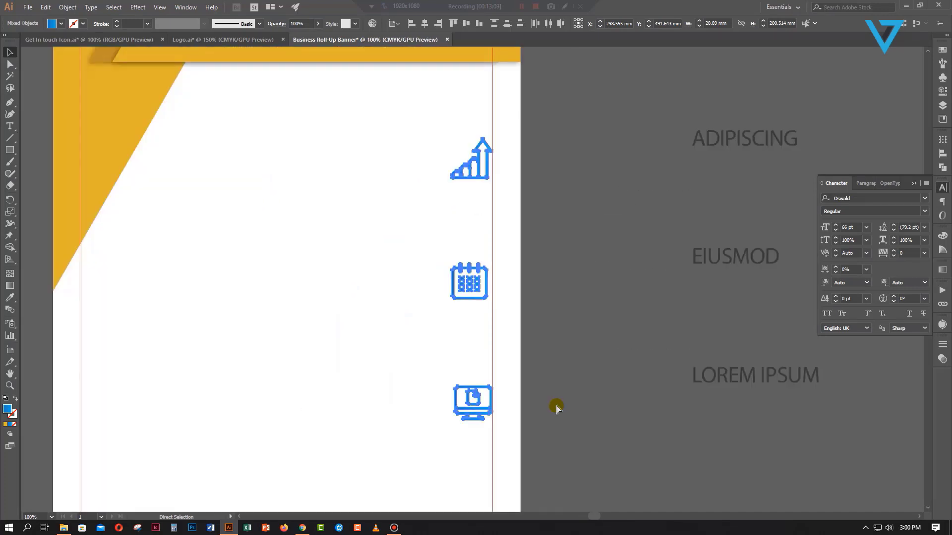
pyautogui.hotkey('ctrl', '0')
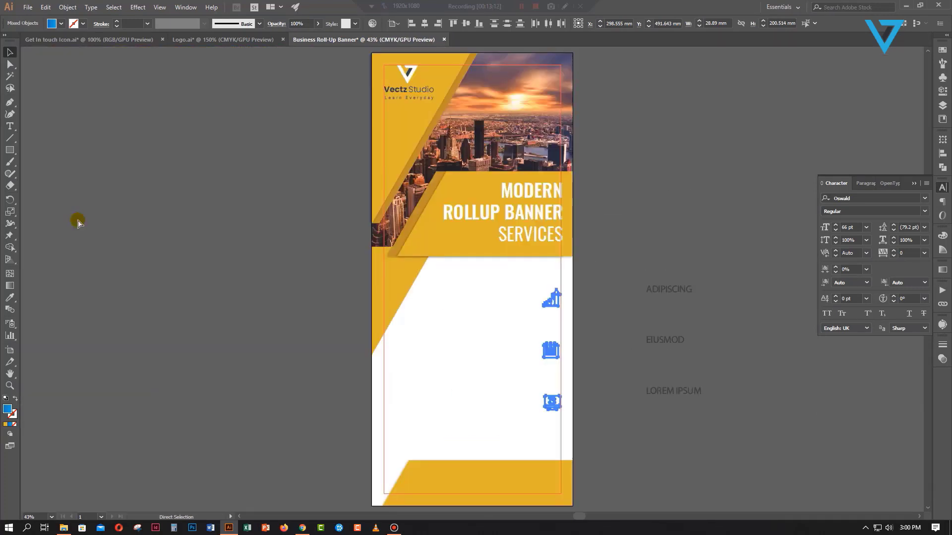
# Draw a square of about 41 mm over the growth chart icon at the right margin and fill it with the gold band's color
pyautogui.click(10, 150)
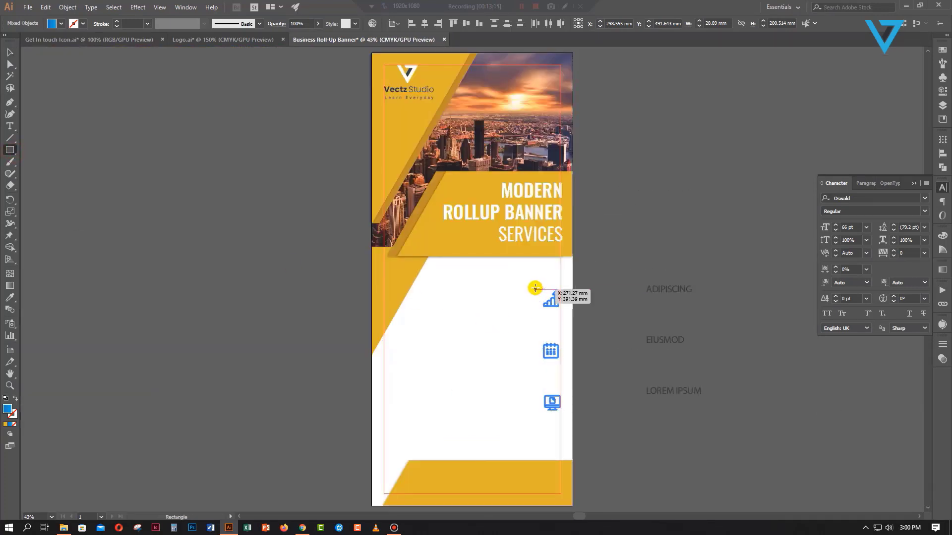
pyautogui.moveTo(535, 286); pyautogui.dragTo(556, 312)
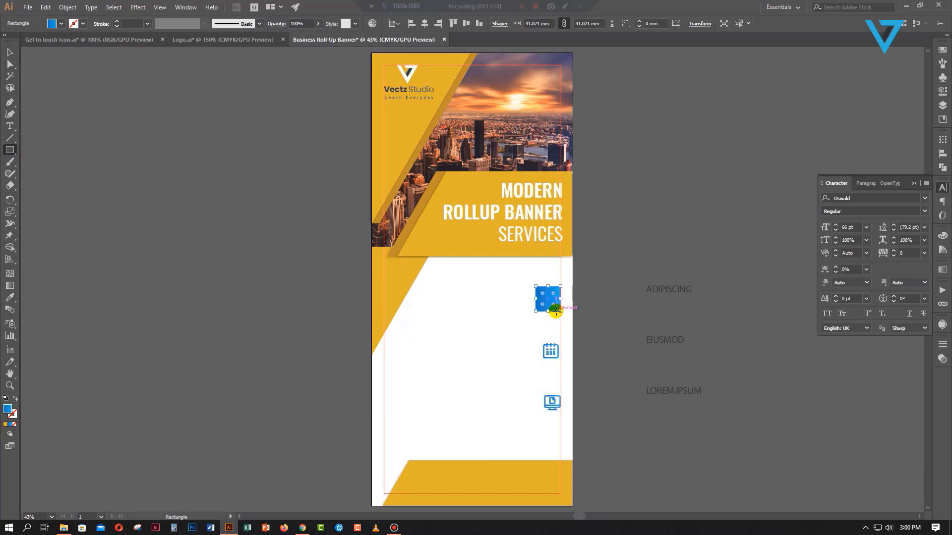
pyautogui.hotkey('ctrl', '=')
pyautogui.hotkey('ctrl', '=')
pyautogui.hotkey('ctrl', '=')
pyautogui.hotkey('ctrl', '=')
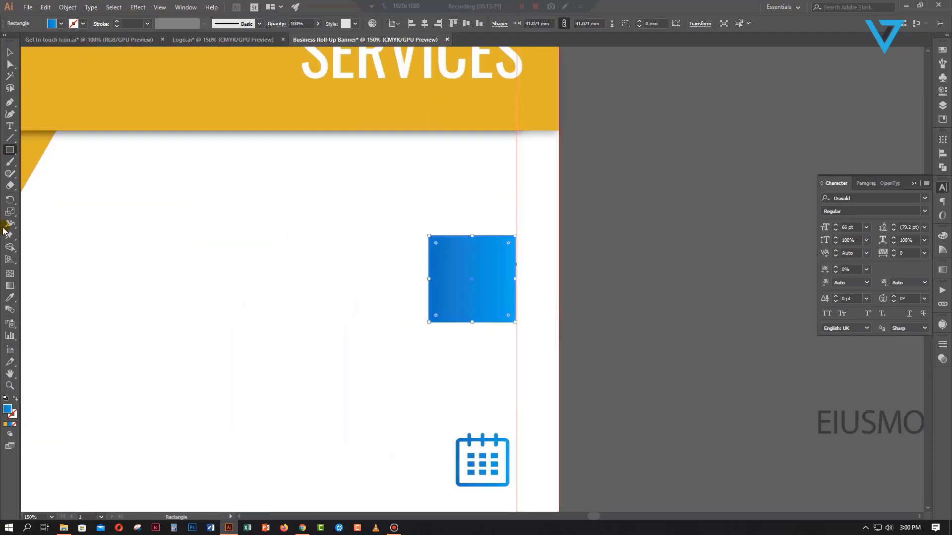
pyautogui.click(10, 298)
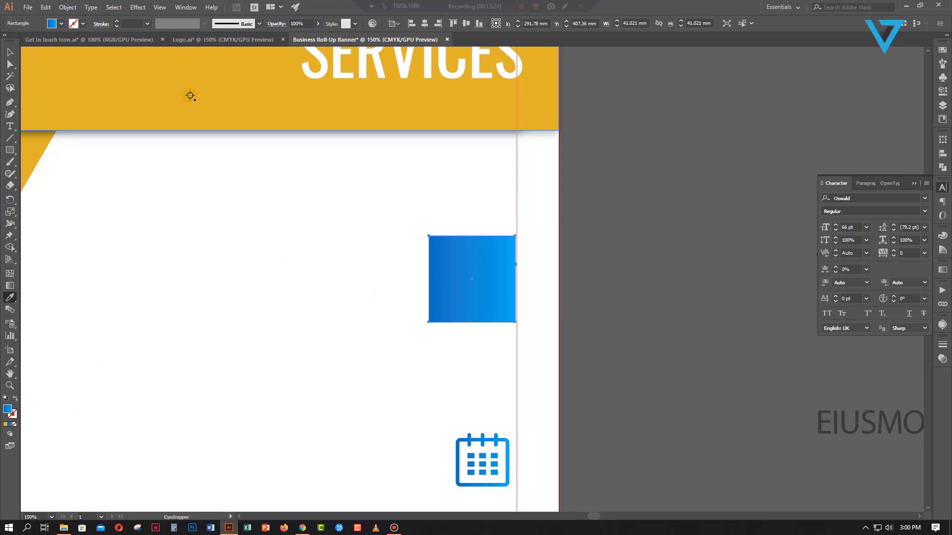
pyautogui.click(190, 95)
pyautogui.click(10, 53)
pyautogui.click(121, 234)
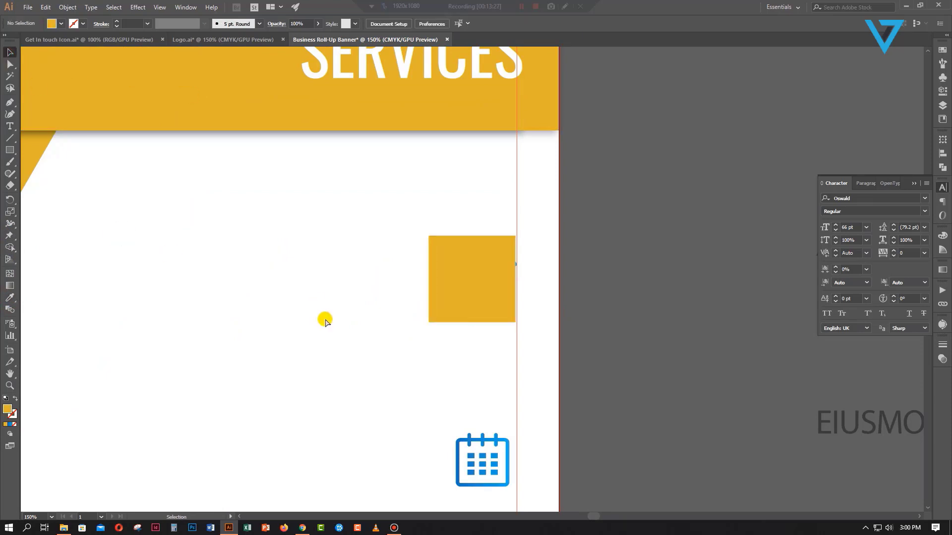
# Arrange the three service icons in front so the growth chart icon sits above its gold square
pyautogui.hotkey('ctrl', '-')
pyautogui.hotkey('ctrl', '-')
pyautogui.scroll(-3, 325, 318)
pyautogui.hscroll(3, 370, 257)
pyautogui.click(382, 201)
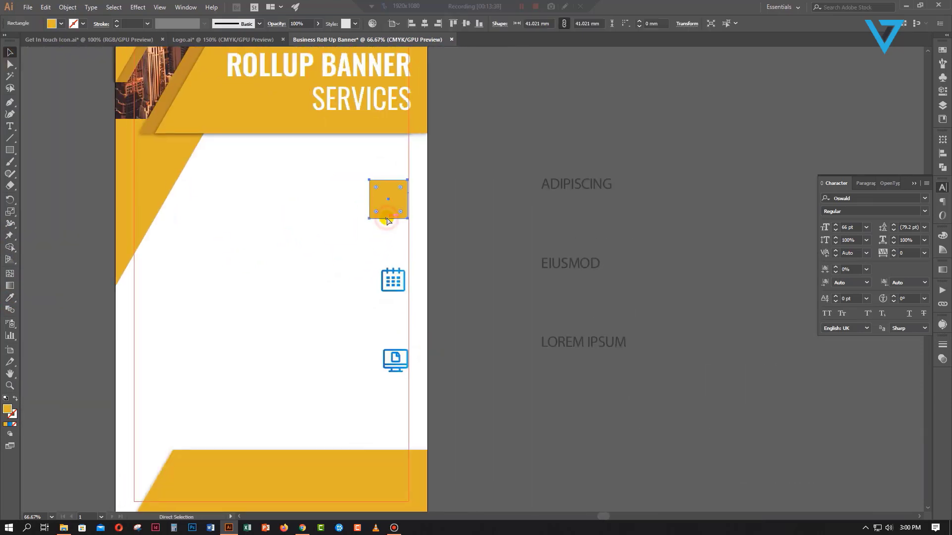
pyautogui.press('Delete')
pyautogui.moveTo(359, 192); pyautogui.dragTo(404, 364)
pyautogui.rightClick(410, 203)
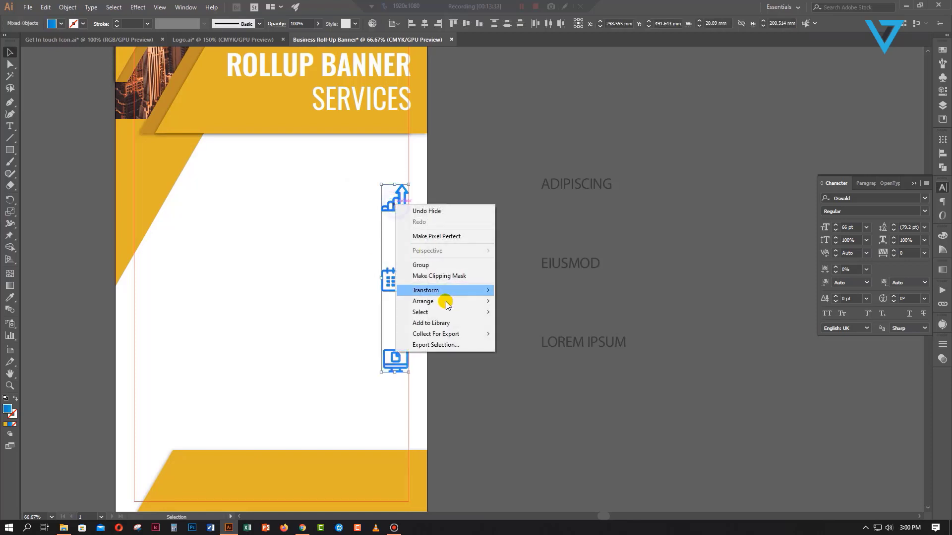
pyautogui.click(483, 253)
pyautogui.hotkey('ctrl', 'z')
pyautogui.hotkey('ctrl', '+')
pyautogui.hotkey('ctrl', '+')
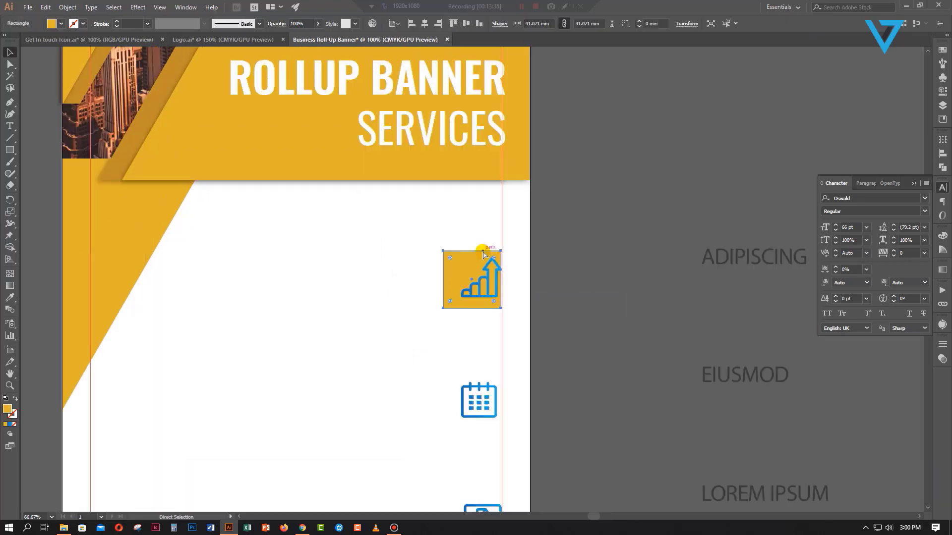
# Snap the gold square to the right margin guide and center the growth chart icon within it
pyautogui.moveTo(469, 250); pyautogui.dragTo(469, 250)
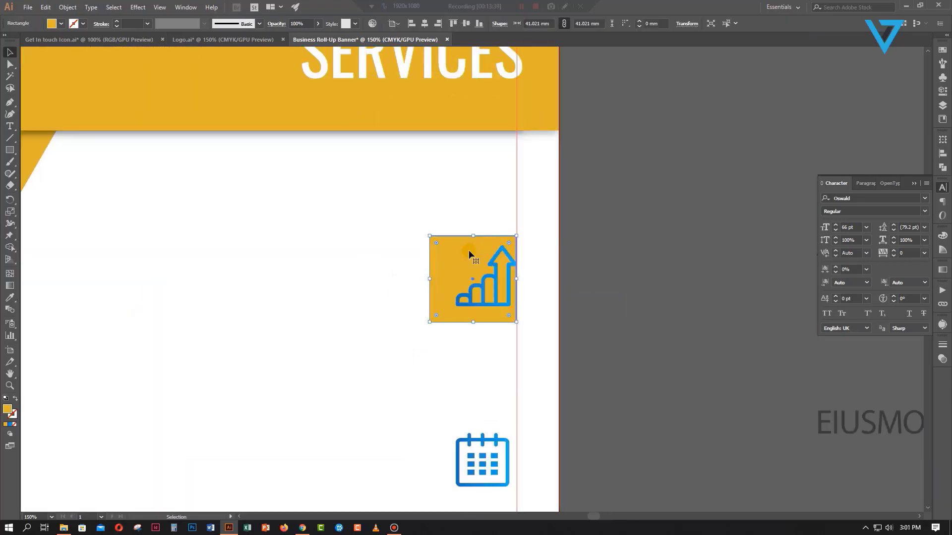
pyautogui.keyDown('shift'); pyautogui.click(483, 278); pyautogui.keyUp('shift')
pyautogui.keyDown('shift'); pyautogui.click(442, 255); pyautogui.keyUp('shift')
pyautogui.keyDown('shift'); pyautogui.click(443, 255); pyautogui.keyUp('shift')
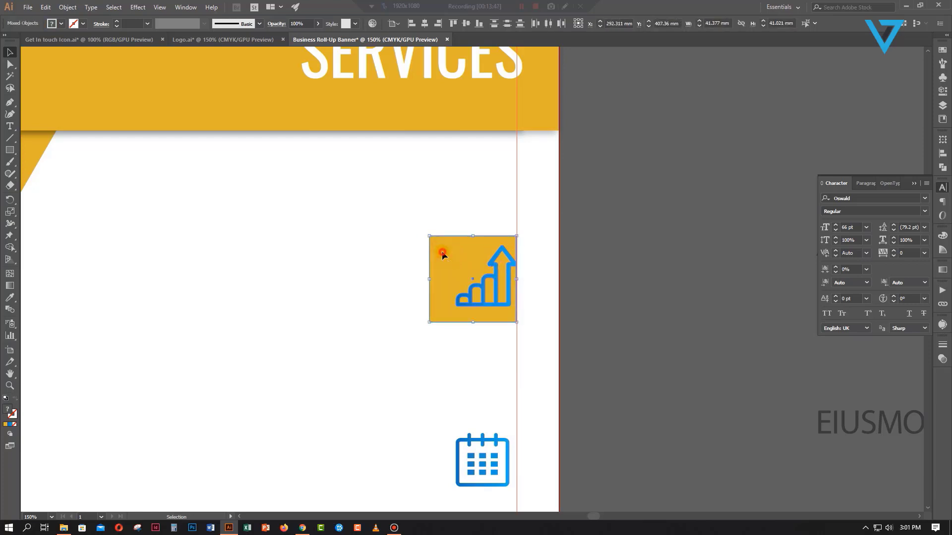
pyautogui.click(424, 24)
pyautogui.click(326, 273)
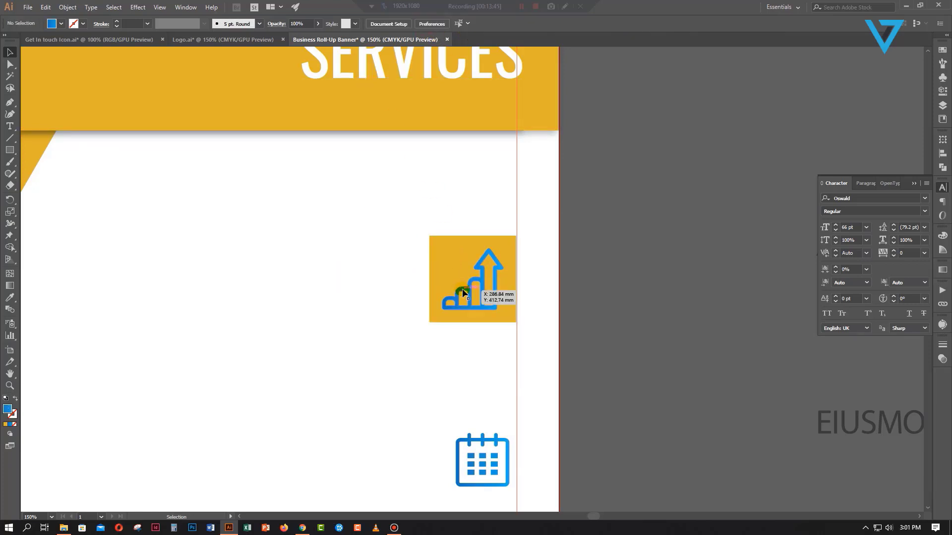
# Fill the growth chart icon with white
pyautogui.click(494, 292)
pyautogui.click(61, 23)
pyautogui.click(148, 239)
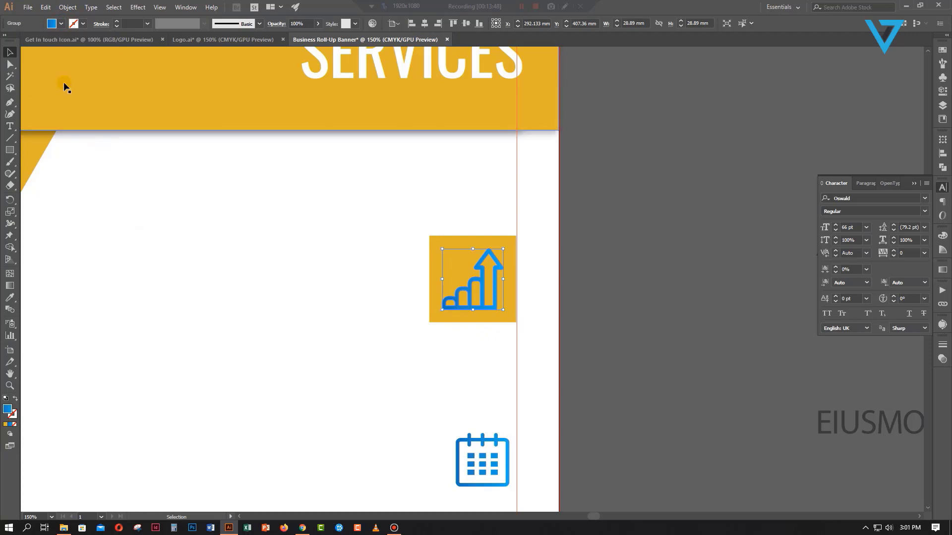
pyautogui.click(317, 342)
pyautogui.scroll(2, 317, 342)
pyautogui.click(484, 317)
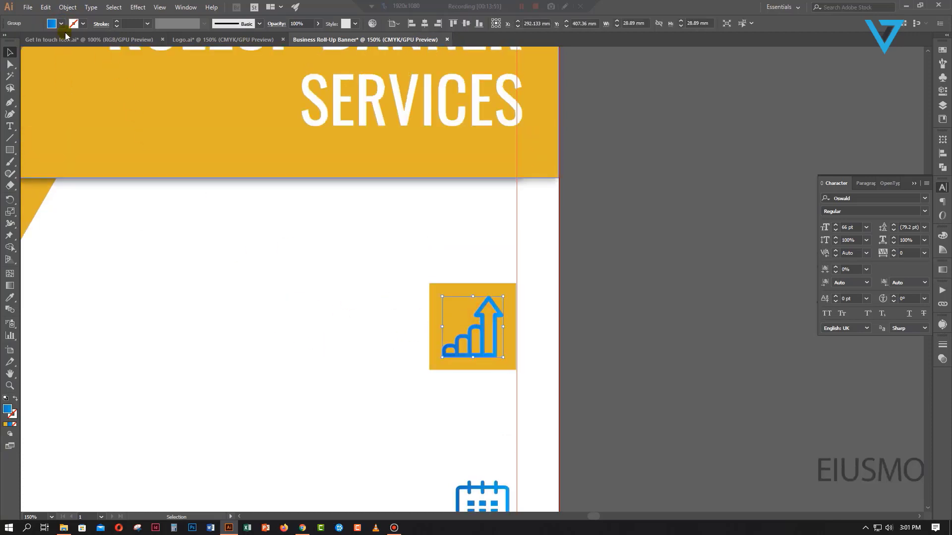
pyautogui.click(59, 26)
pyautogui.click(23, 36)
pyautogui.click(238, 374)
pyautogui.scroll(-2, 295, 425)
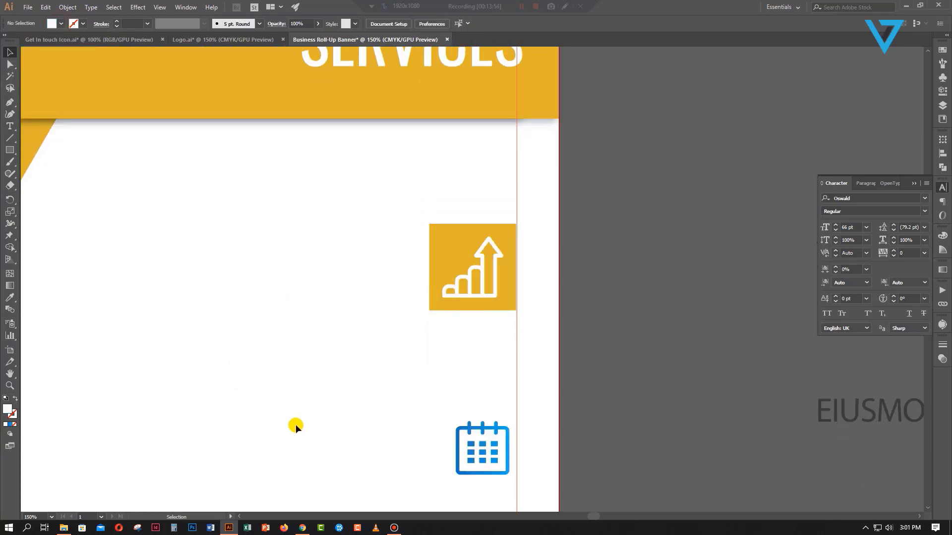
# Duplicate the gold square straight down so it sits behind the calendar icon
pyautogui.hotkey('ctrl', '-')
pyautogui.hotkey('ctrl', '-')
pyautogui.hotkey('ctrl', '-')
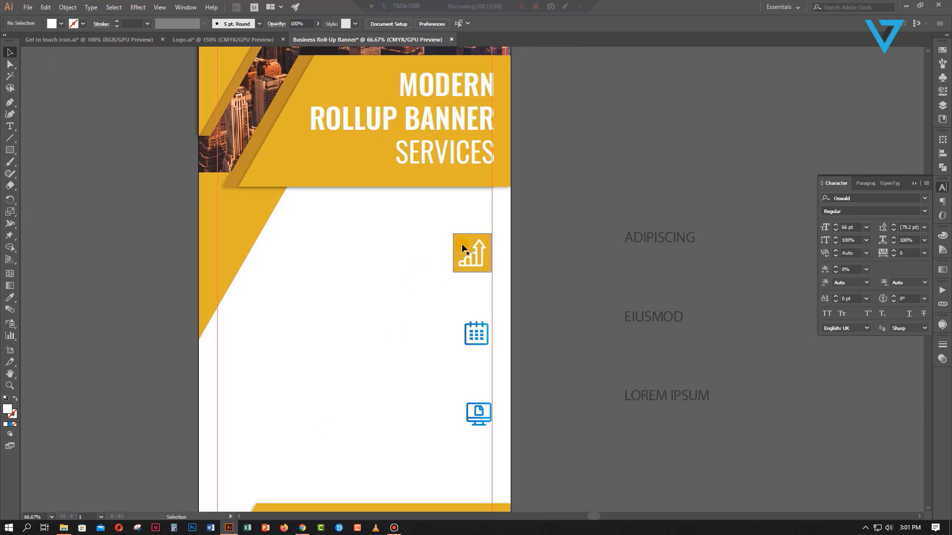
pyautogui.moveTo(462, 247); pyautogui.dragTo(463, 328)
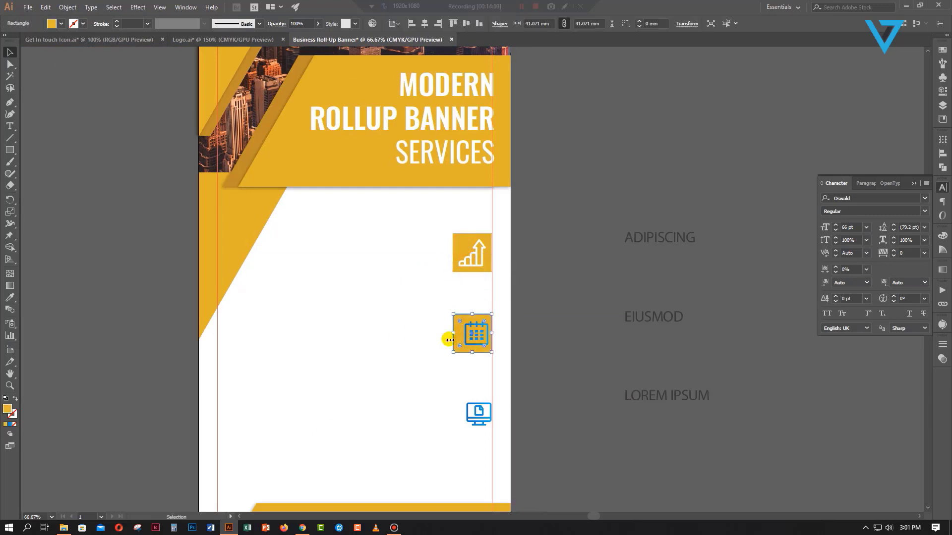
# Fill the calendar icon with white and center it on its gold square
pyautogui.click(476, 342)
pyautogui.click(61, 24)
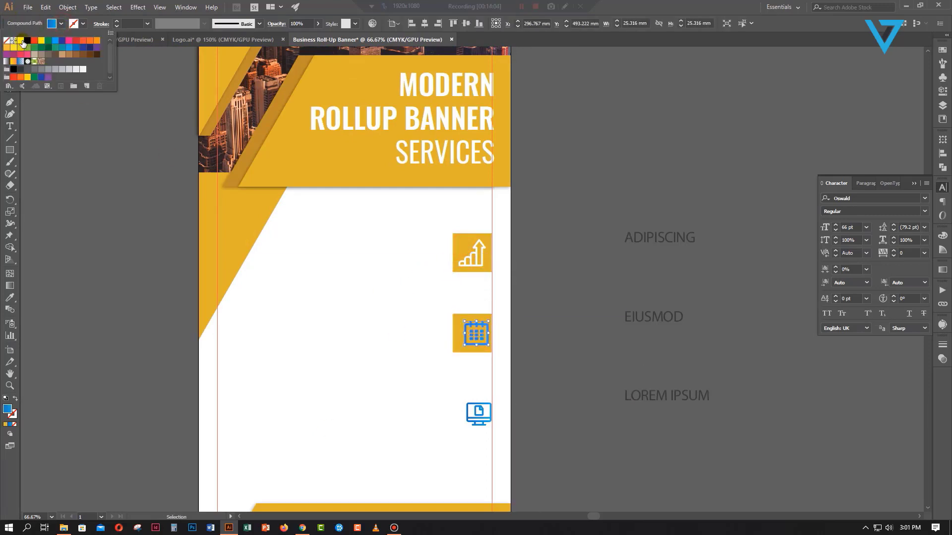
pyautogui.click(20, 41)
pyautogui.click(356, 394)
pyautogui.moveTo(414, 314); pyautogui.dragTo(460, 332)
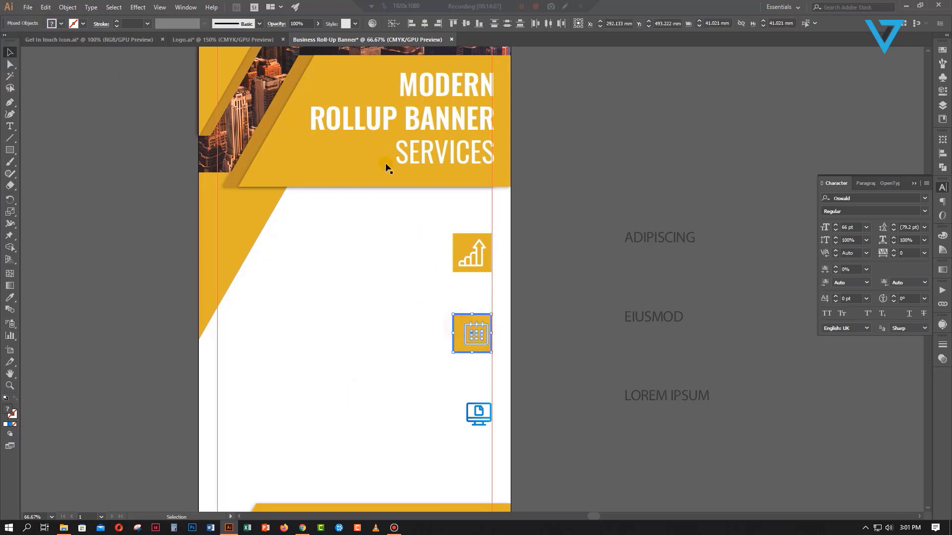
pyautogui.click(405, 367)
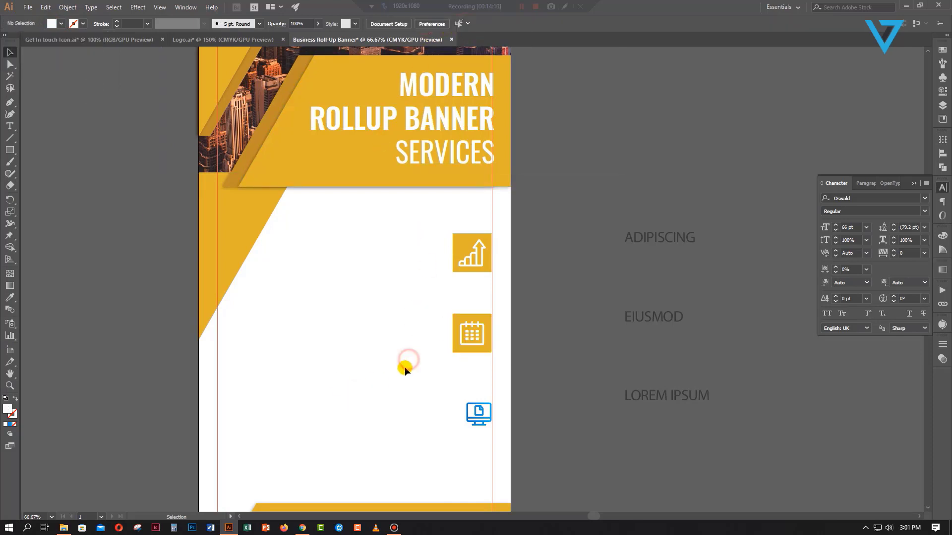
# Place a copy of the gold square behind the monitor icon and center the icon on it, filled white
pyautogui.scroll(-3, 457, 269)
pyautogui.moveTo(455, 292); pyautogui.dragTo(455, 368)
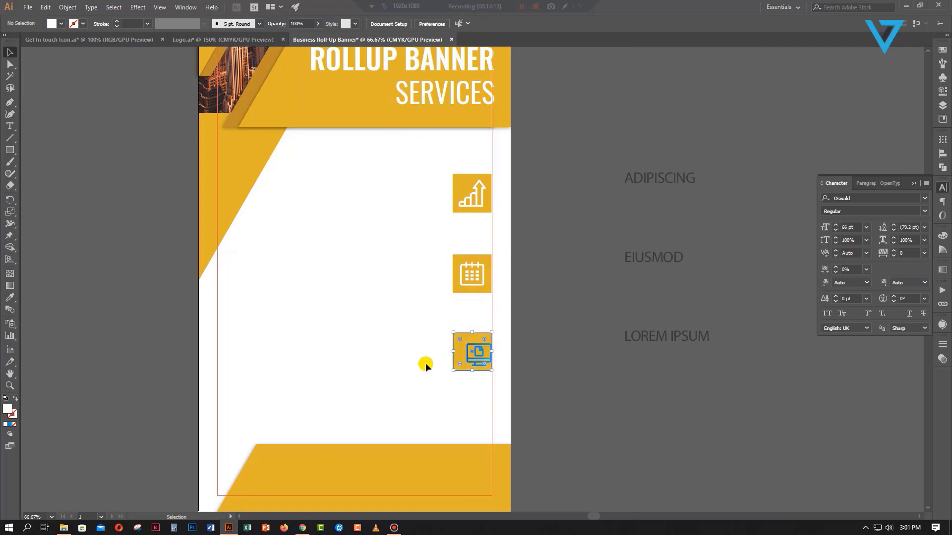
pyautogui.click(471, 356)
pyautogui.click(61, 23)
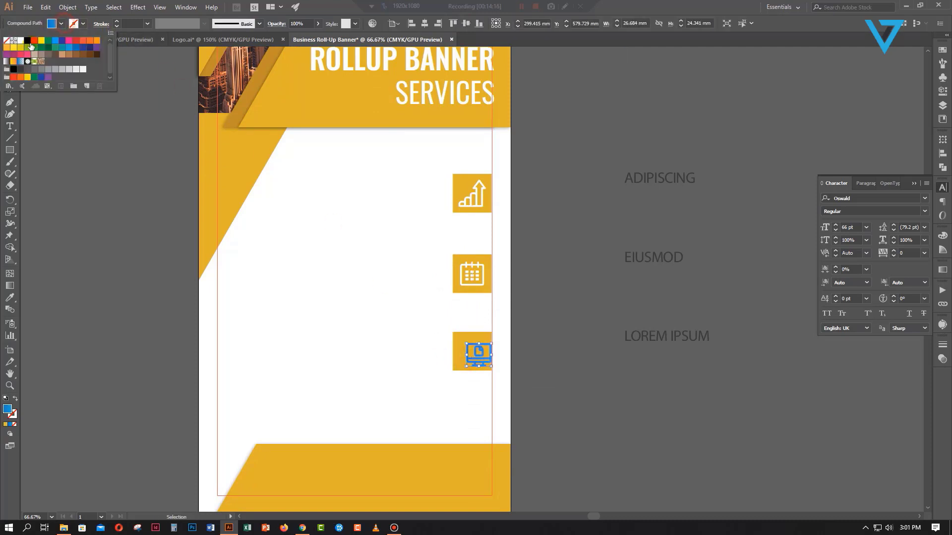
pyautogui.click(24, 45)
pyautogui.moveTo(314, 368); pyautogui.dragTo(466, 340)
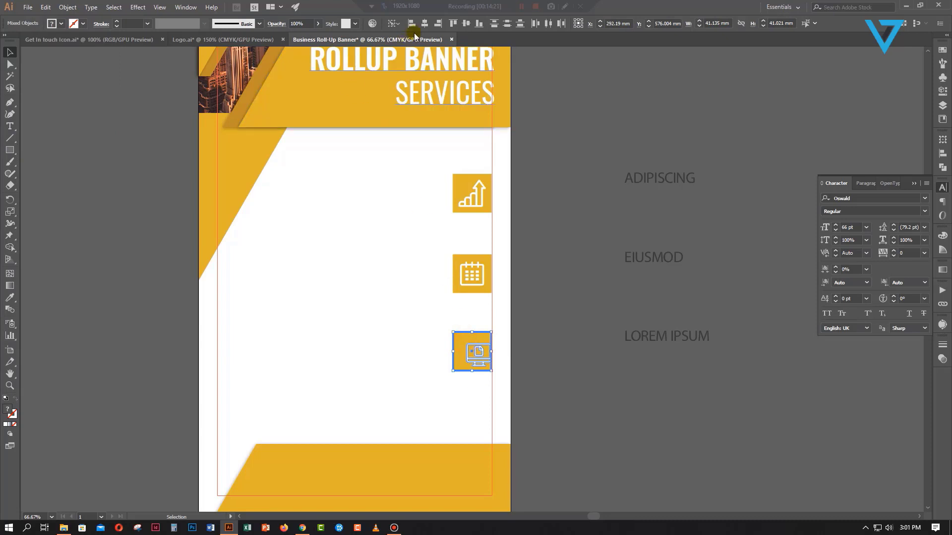
pyautogui.click(573, 277)
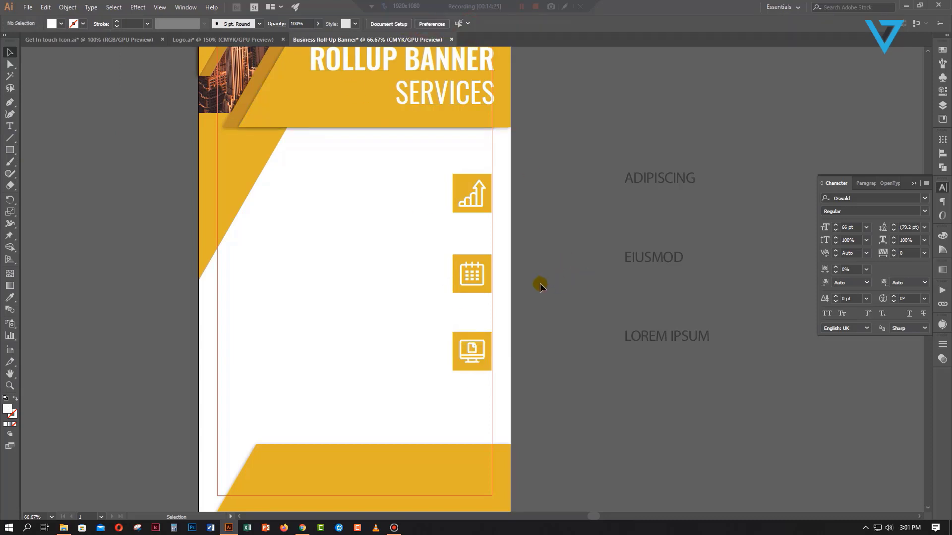
# Move the ADIPISCING label beside the growth chart icon and replace its text with MARKETING
pyautogui.moveTo(660, 181); pyautogui.dragTo(424, 192)
pyautogui.click(580, 201)
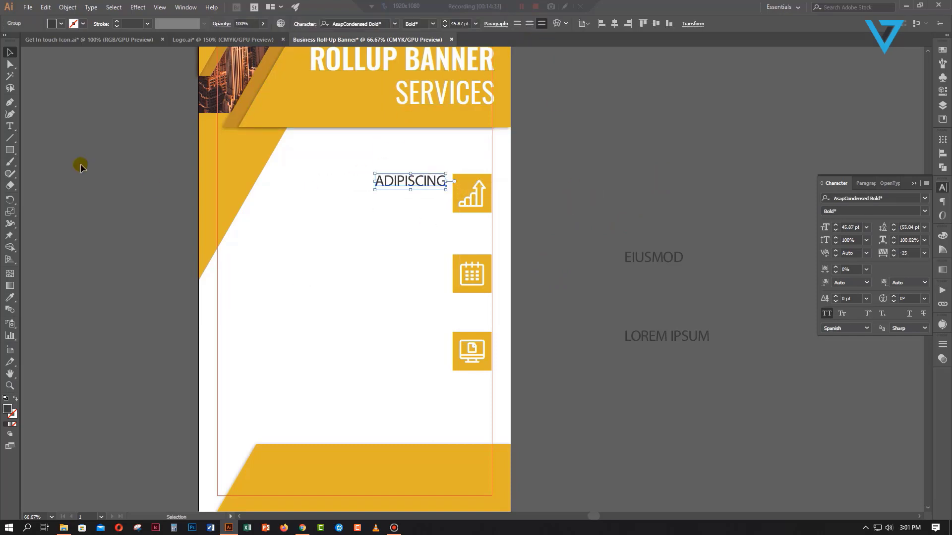
pyautogui.click(10, 126)
pyautogui.doubleClick(410, 181)
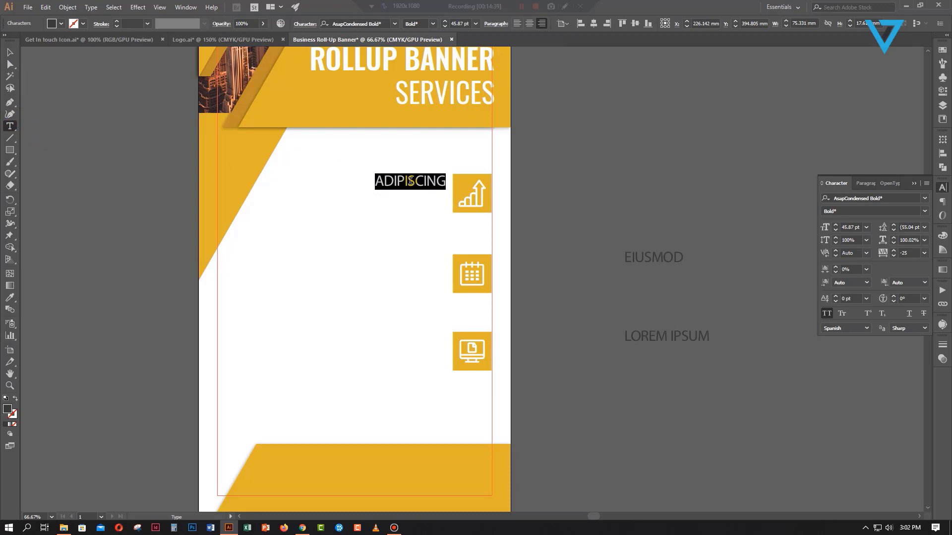
pyautogui.write('MARK')
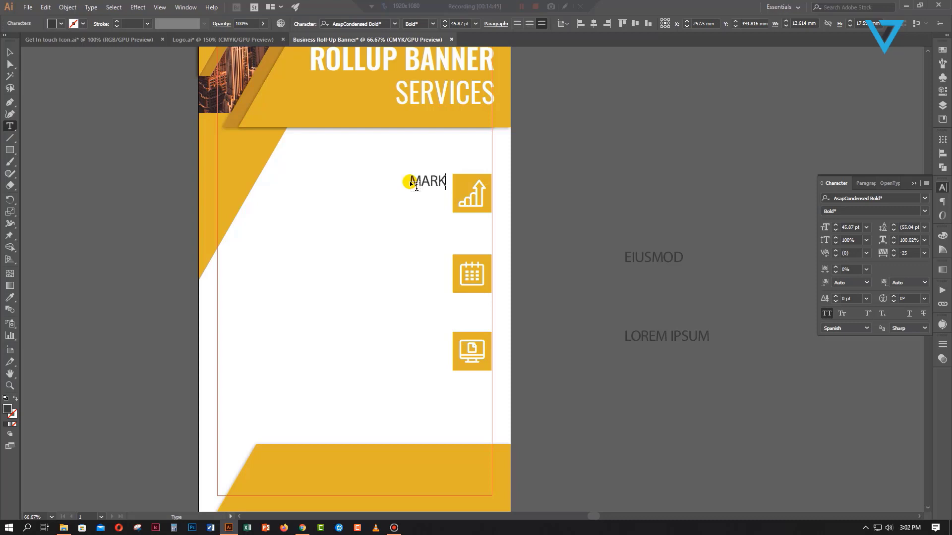
pyautogui.write('ETING')
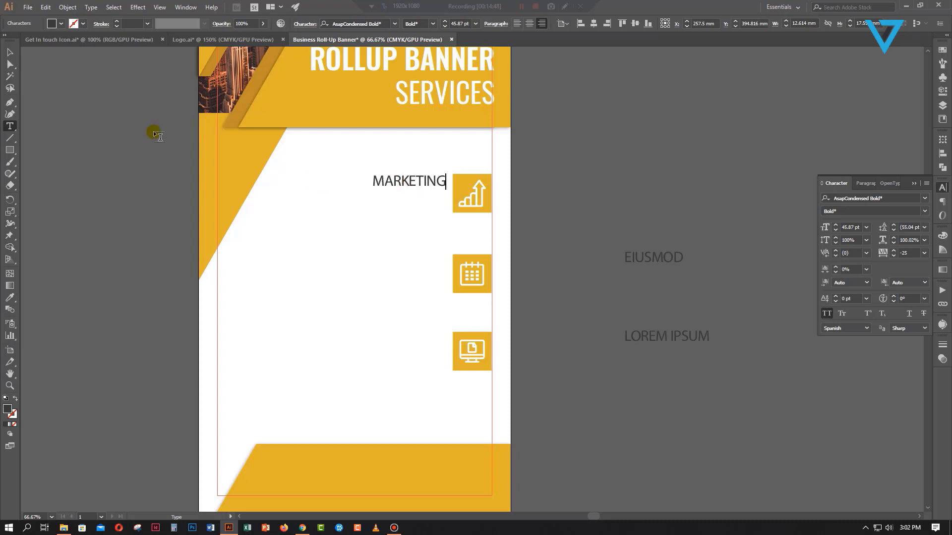
pyautogui.click(11, 51)
# Set the MARKETING label's font to Oswald DemiBold
pyautogui.click(357, 23)
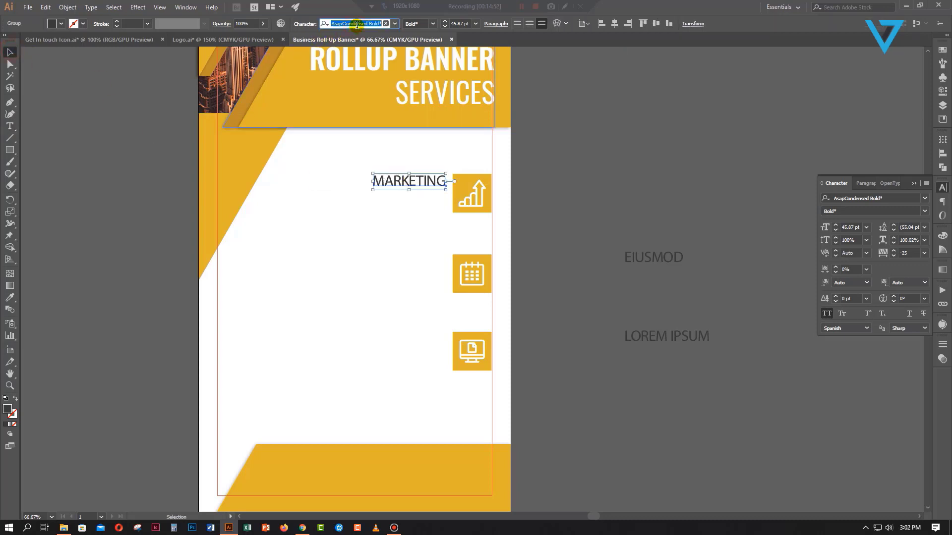
pyautogui.write('os')
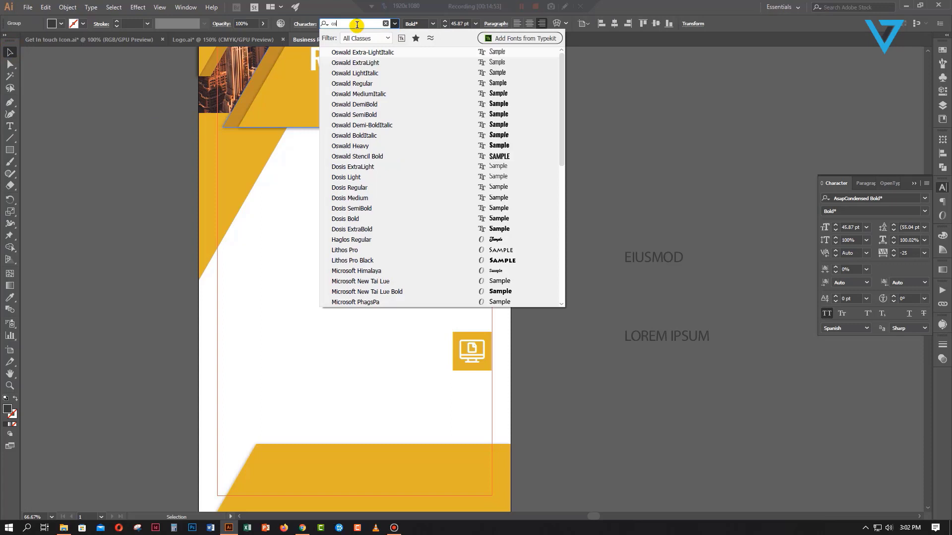
pyautogui.click(355, 115)
pyautogui.click(434, 24)
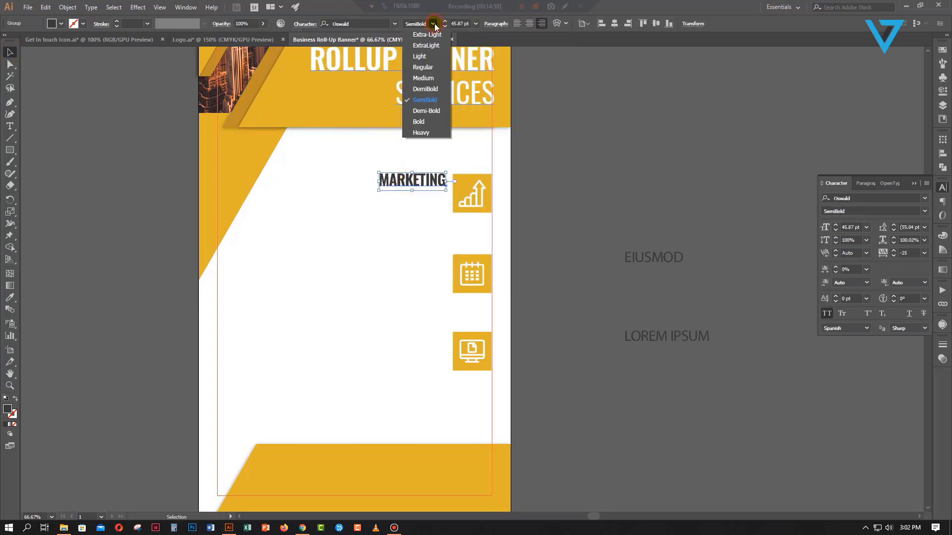
pyautogui.click(425, 90)
pyautogui.click(316, 233)
# Line up the MARKETING label with the upper edge of the growth chart icon's gold square
pyautogui.click(410, 180)
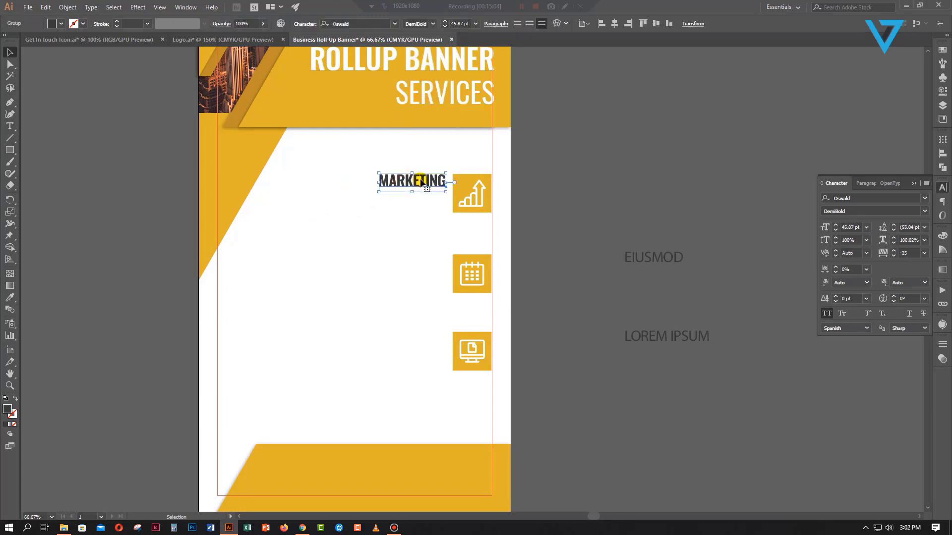
pyautogui.moveTo(361, 166); pyautogui.dragTo(468, 207)
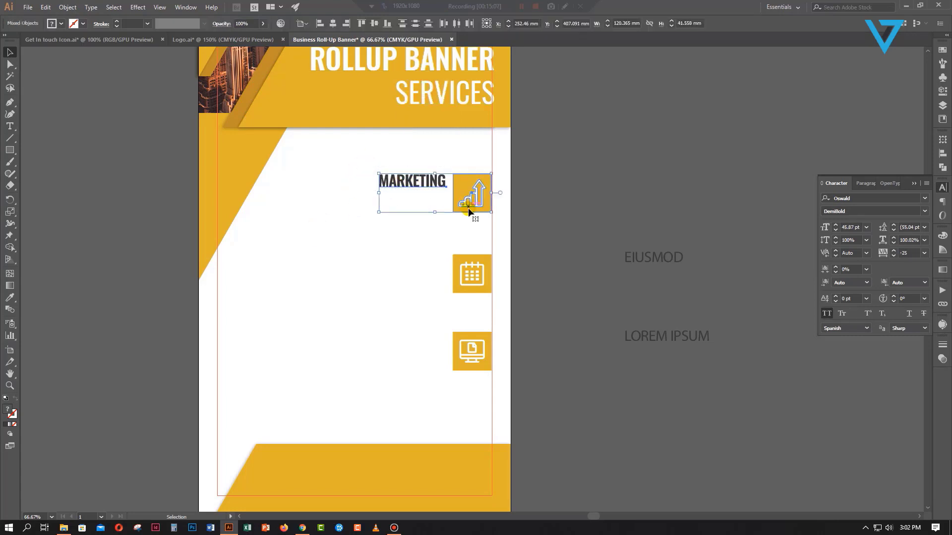
pyautogui.press('Up')
pyautogui.click(402, 284)
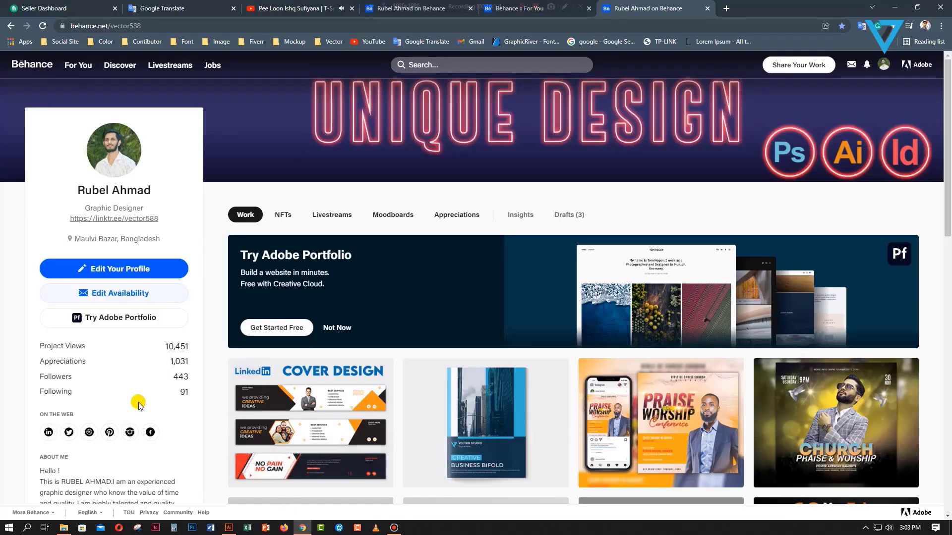
pyautogui.moveTo(552, 104)
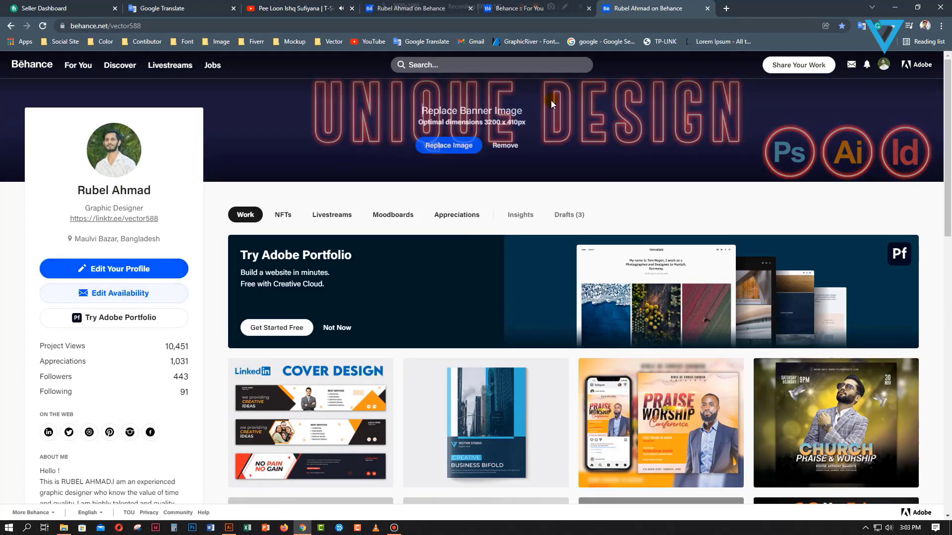
pyautogui.moveTo(74, 192); pyautogui.dragTo(158, 191)
pyautogui.click(175, 185)
# Search the web for lorem ipsum in a new browser tab and open the Lipsum generator site
pyautogui.click(726, 8)
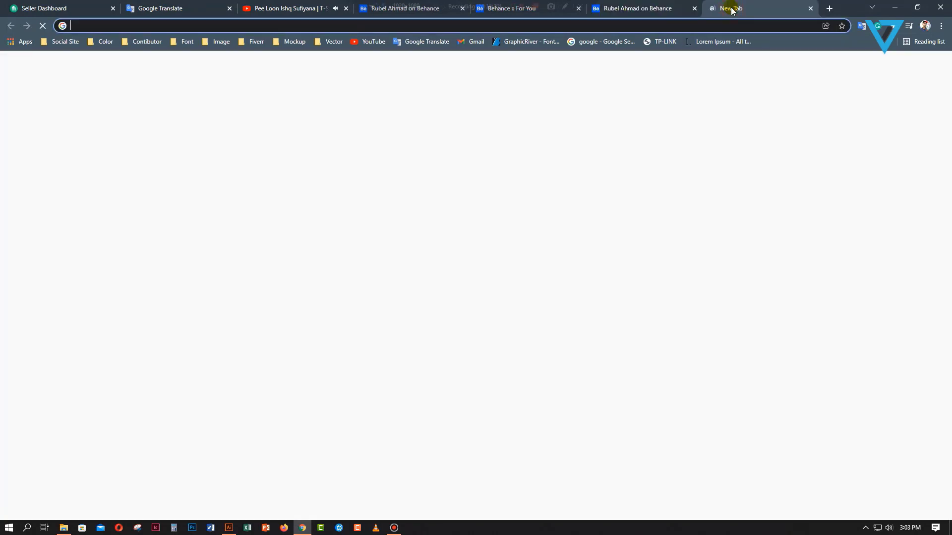
pyautogui.write('lorem')
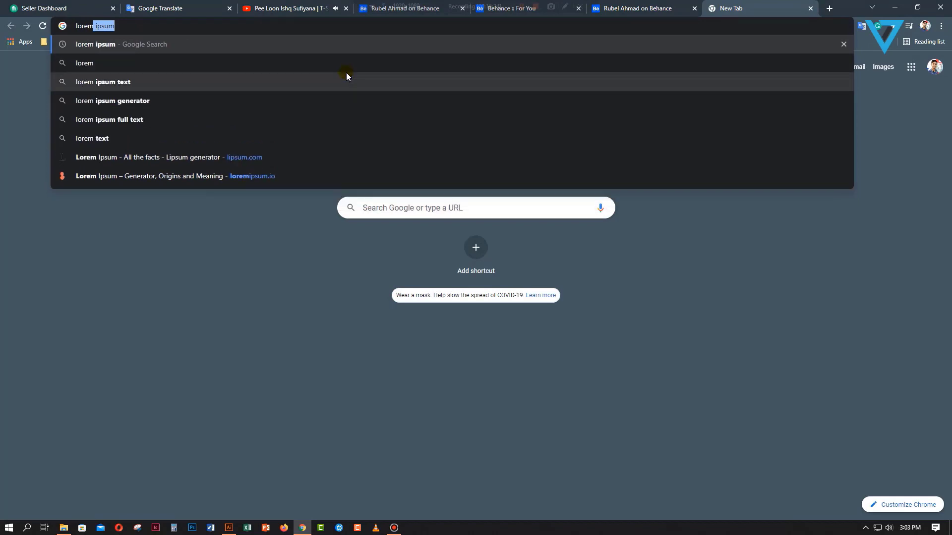
pyautogui.press('Return')
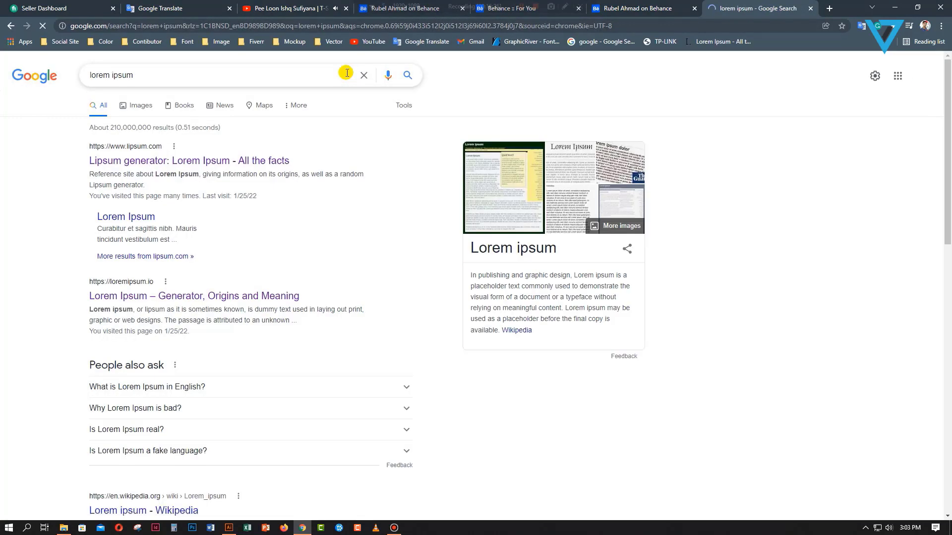
pyautogui.click(128, 160)
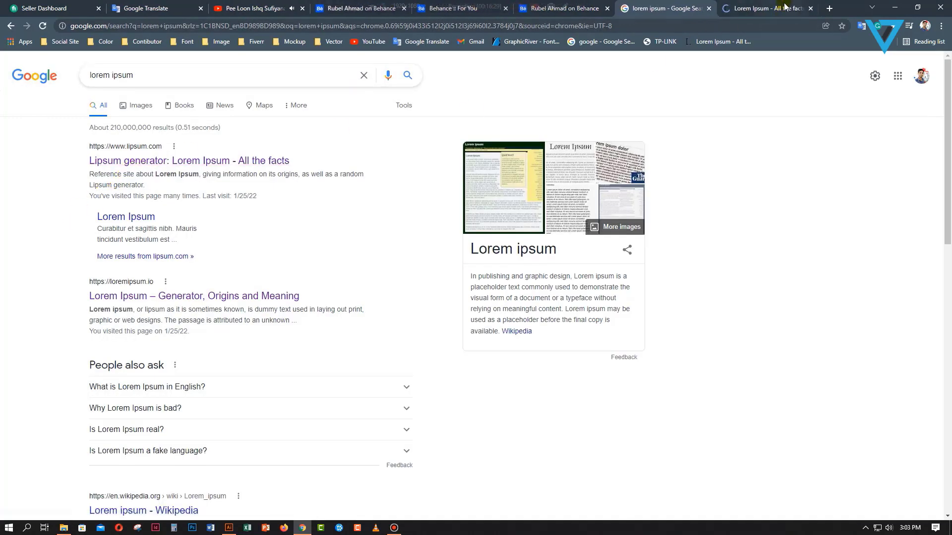
# Copy the "What is Lorem Ipsum?" text from its start through "type specimen book" and switch back to Illustrator
pyautogui.moveTo(441, 233); pyautogui.dragTo(250, 204)
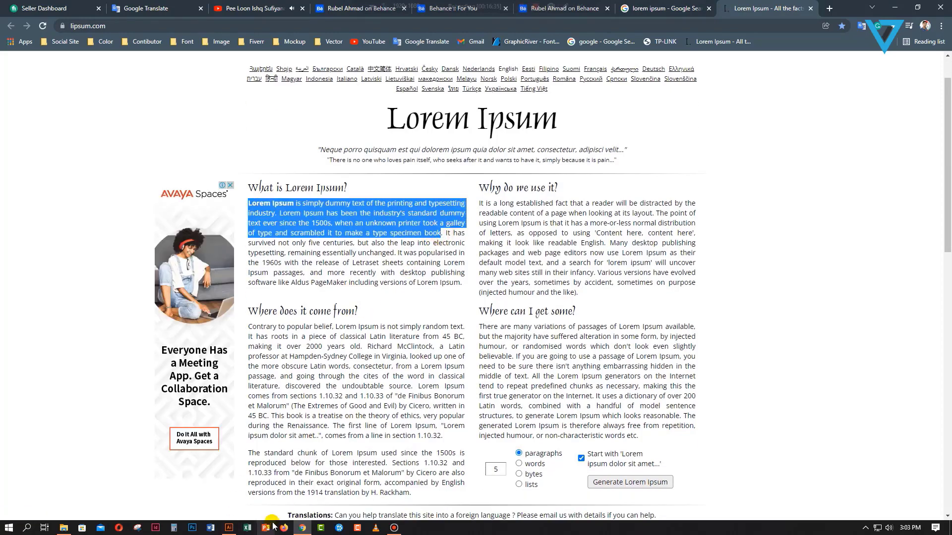
pyautogui.click(229, 527)
pyautogui.scroll(-1, 353, 374)
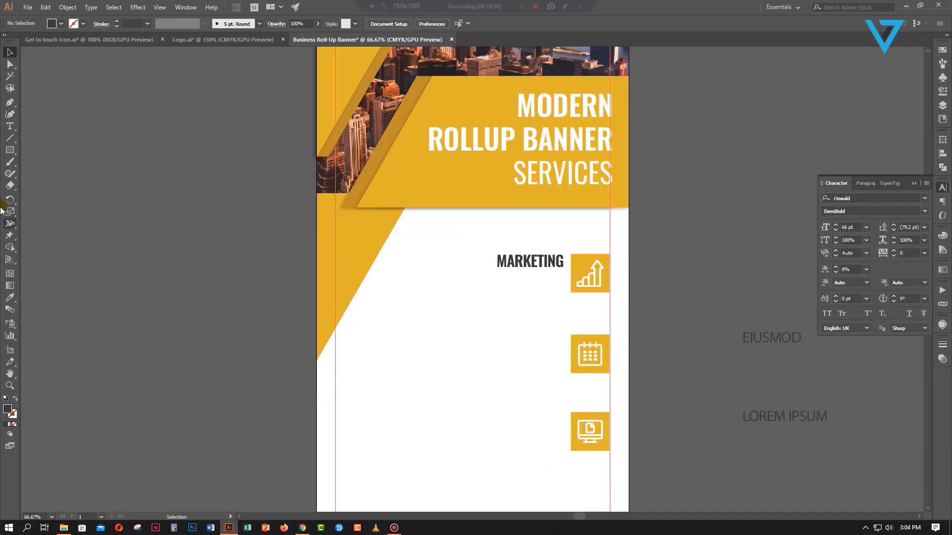
# Draw a text frame about 190 by 37 mm below the MARKETING label and paste the copied lorem ipsum text into it
pyautogui.click(10, 126)
pyautogui.moveTo(554, 279); pyautogui.dragTo(375, 313)
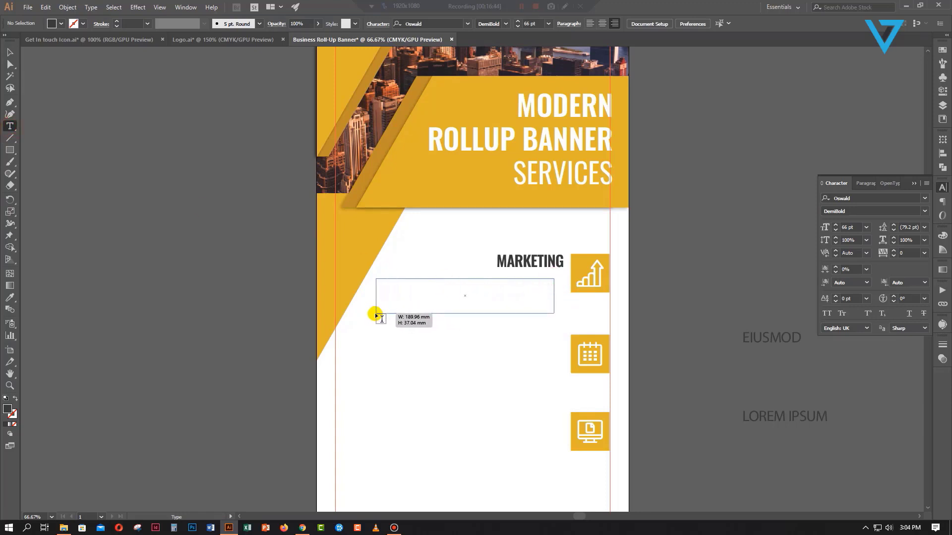
pyautogui.hotkey('ctrl', 'v')
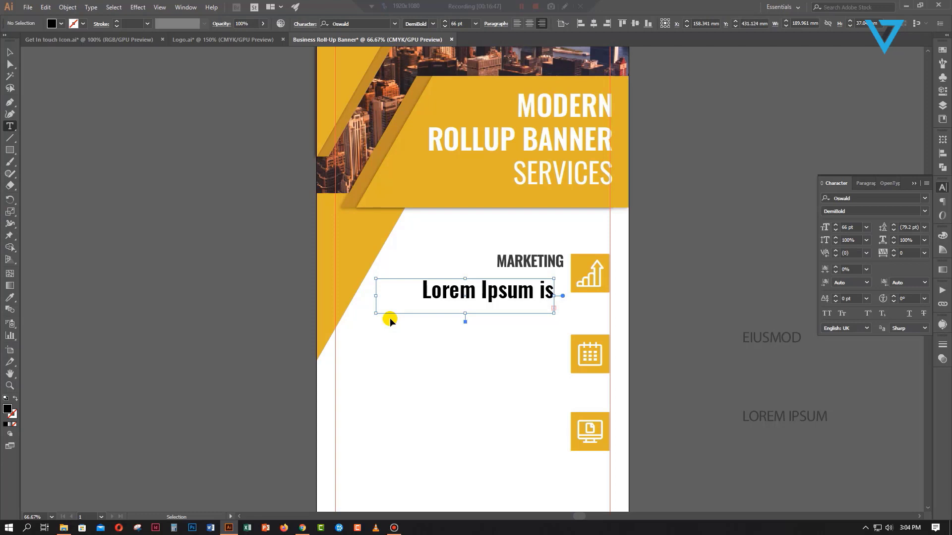
pyautogui.press('Escape')
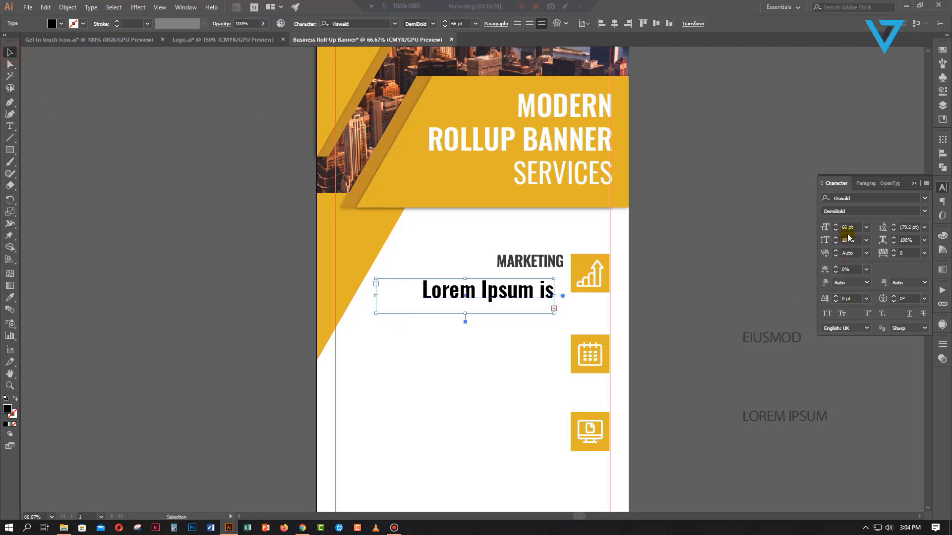
# Set the pasted lorem ipsum paragraph's font size to 20 pt
pyautogui.write('20')
pyautogui.press('Return')
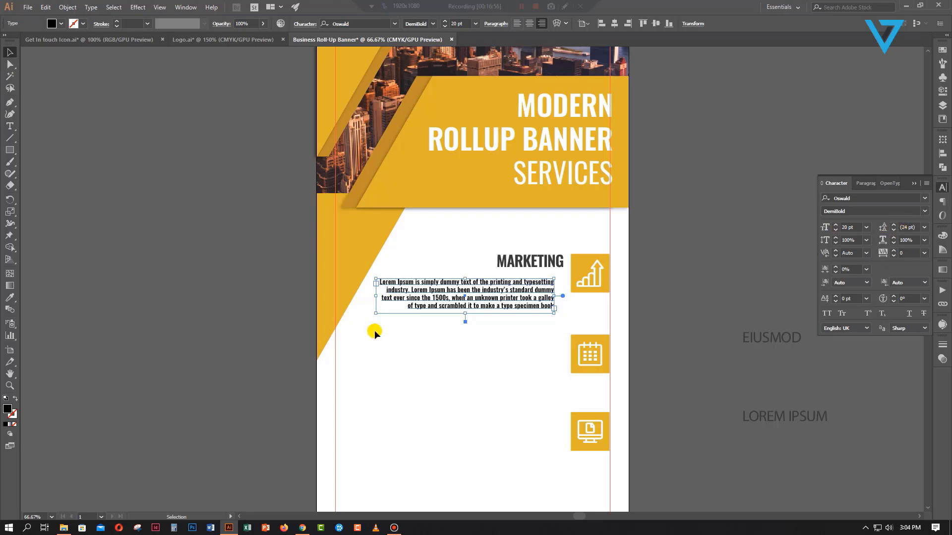
pyautogui.scroll(-3, 379, 322)
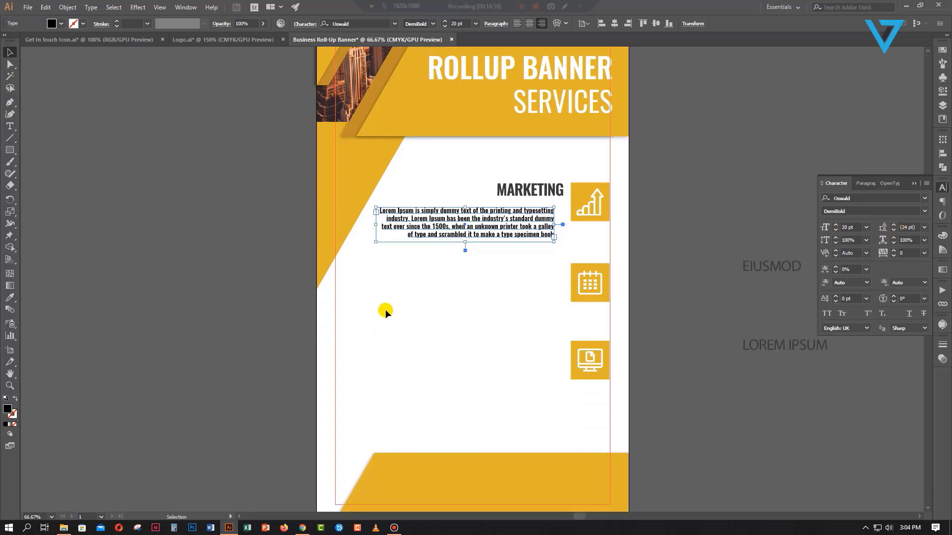
pyautogui.click(657, 226)
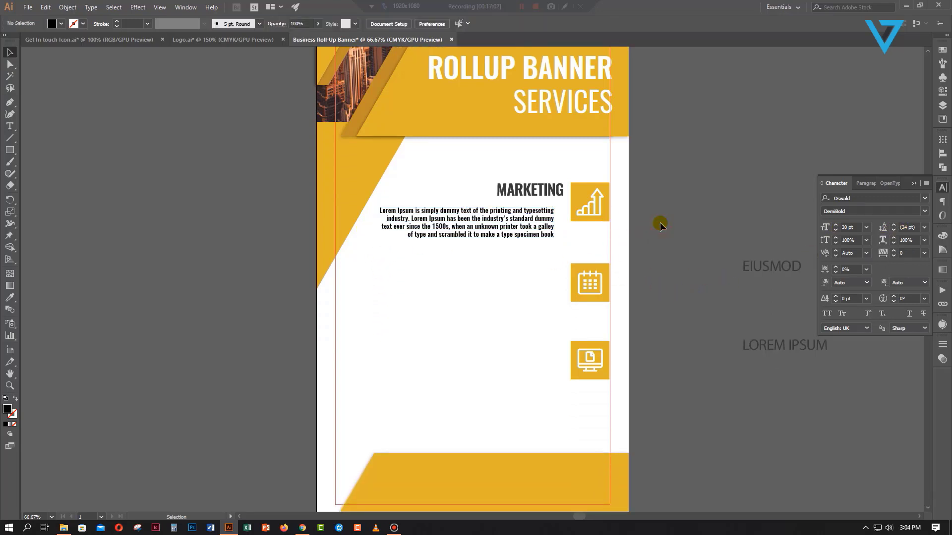
# Reduce the MARKETING label's font size, trying 30 pt before settling on 40 pt
pyautogui.click(529, 189)
pyautogui.click(452, 23)
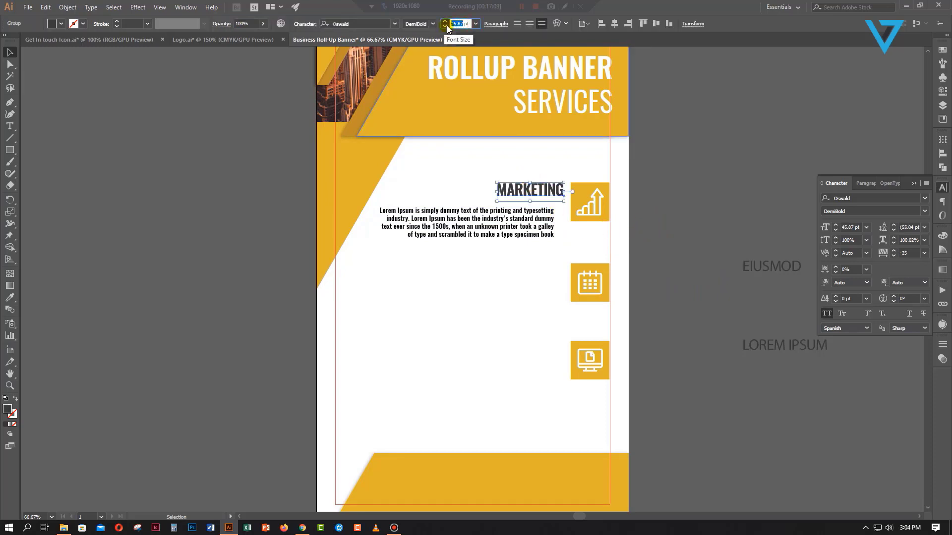
pyautogui.write('30 pt')
pyautogui.press('Return')
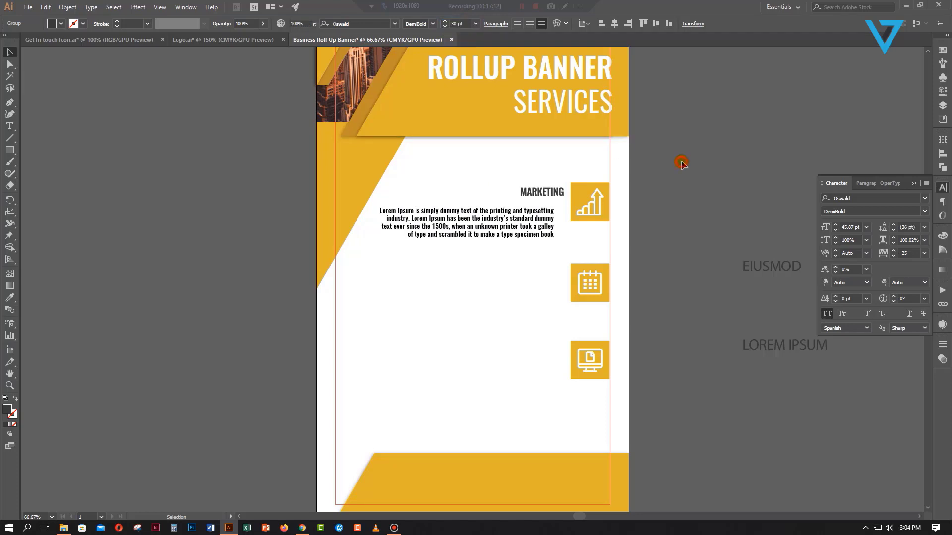
pyautogui.click(454, 23)
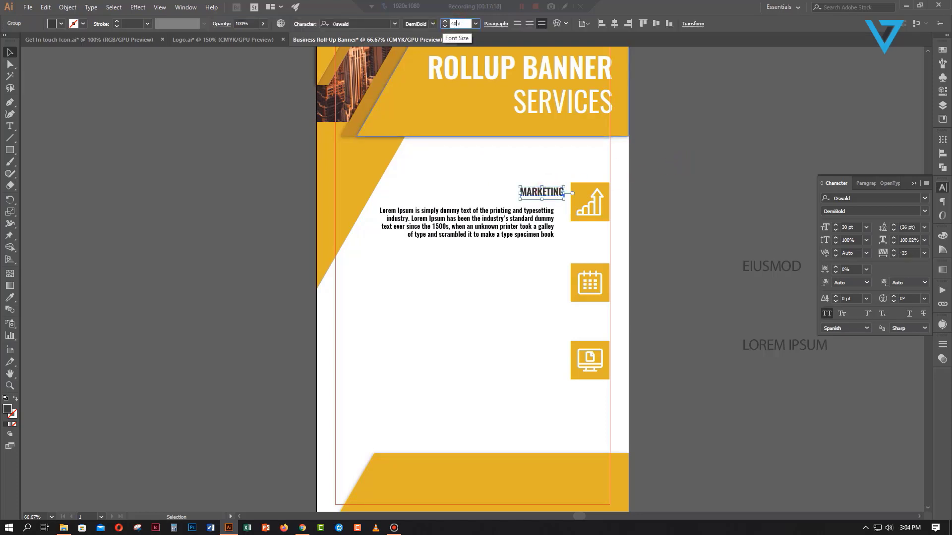
pyautogui.write('40')
pyautogui.press('Return')
pyautogui.click(404, 365)
# Align the right edges of the lorem ipsum paragraph and the MARKETING label
pyautogui.click(528, 228)
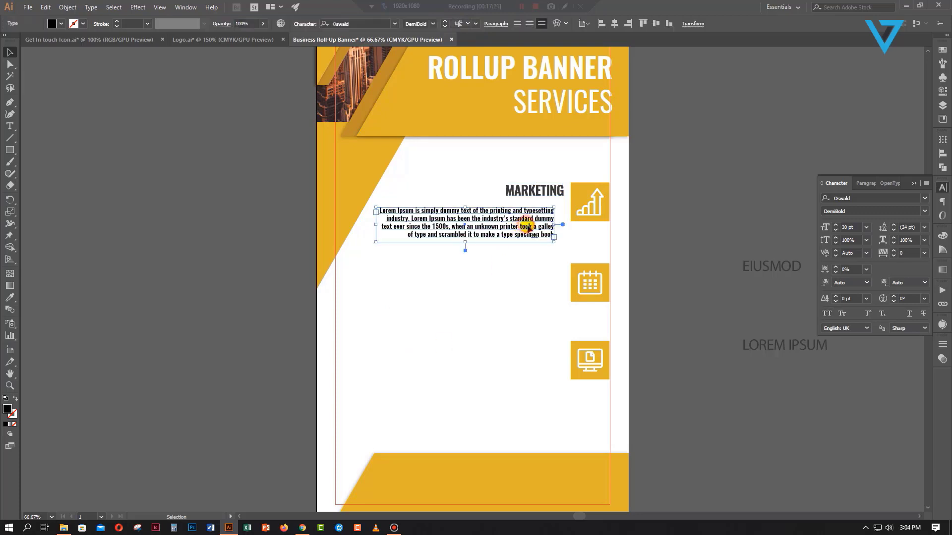
pyautogui.keyDown('shift'); pyautogui.click(547, 192); pyautogui.keyUp('shift')
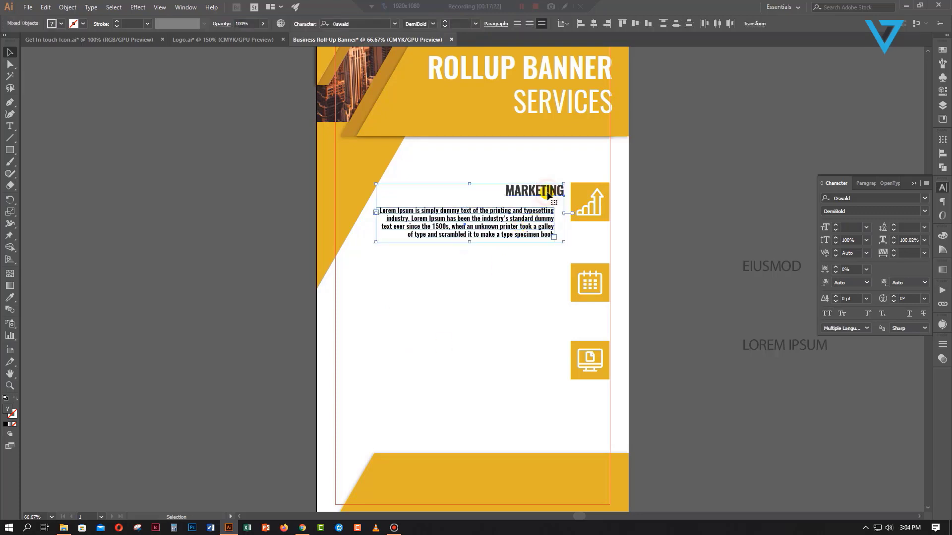
pyautogui.click(607, 23)
pyautogui.click(709, 181)
# Nudge the lorem ipsum paragraph slightly up toward the MARKETING label
pyautogui.click(542, 231)
pyautogui.press('Up')
pyautogui.press('Up')
pyautogui.press('Up')
pyautogui.press('Up')
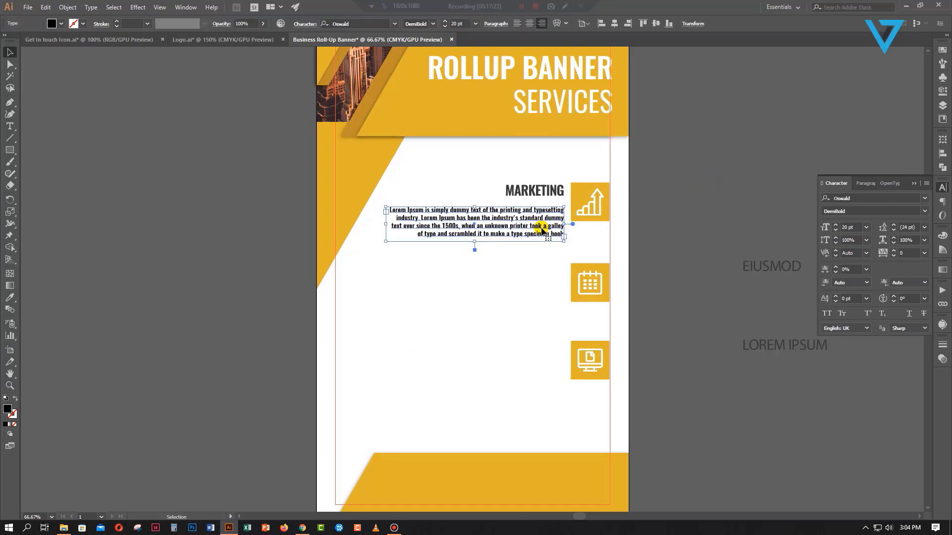
# Nudge the MARKETING label and its paragraph up together, level with the upper edge of the growth chart icon's square
pyautogui.keyDown('shift'); pyautogui.click(535, 191); pyautogui.keyUp('shift')
pyautogui.press('Up')
pyautogui.press('Up')
pyautogui.press('Up')
pyautogui.press('Up')
pyautogui.press('Up')
pyautogui.press('Up')
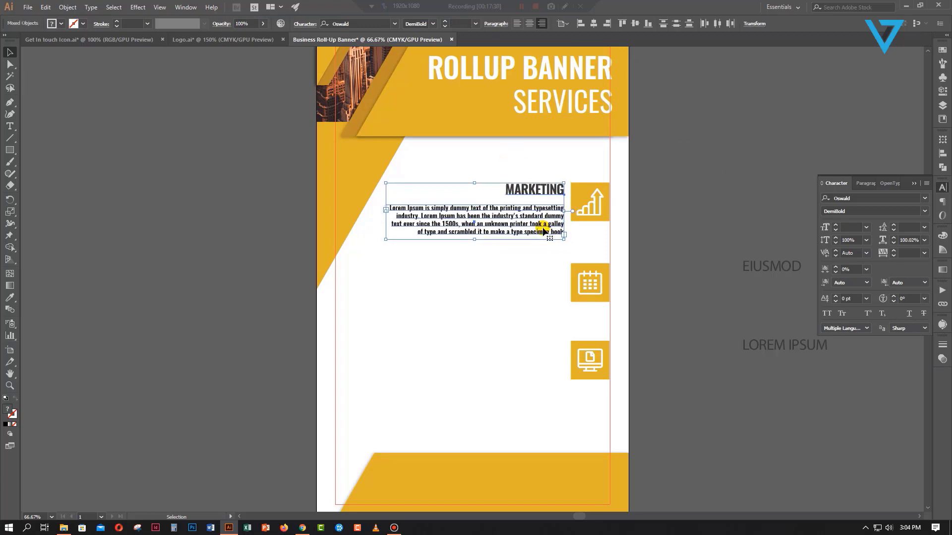
pyautogui.click(476, 318)
# Set the paragraph's leading to 28 pt and widen its text frame leftward to about 202 mm
pyautogui.click(521, 226)
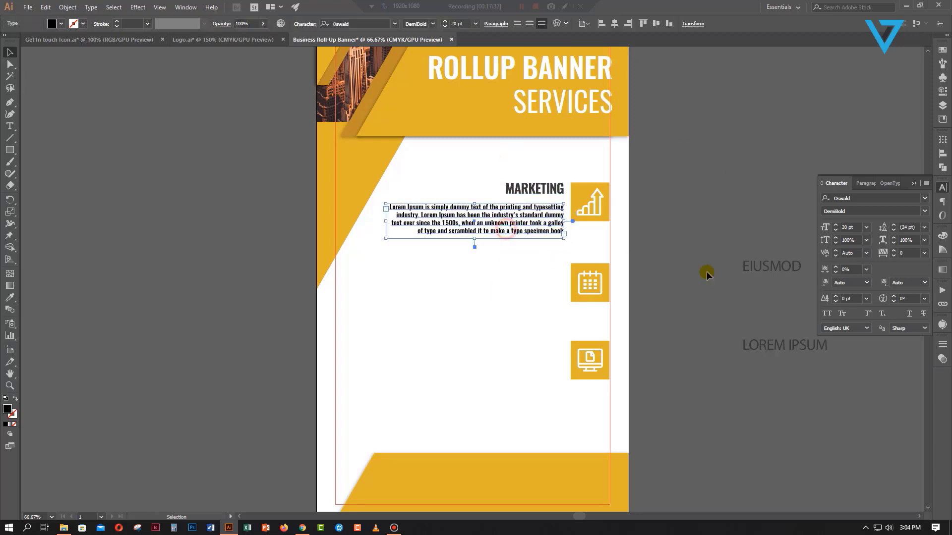
pyautogui.click(893, 224)
pyautogui.moveTo(385, 207); pyautogui.dragTo(375, 207)
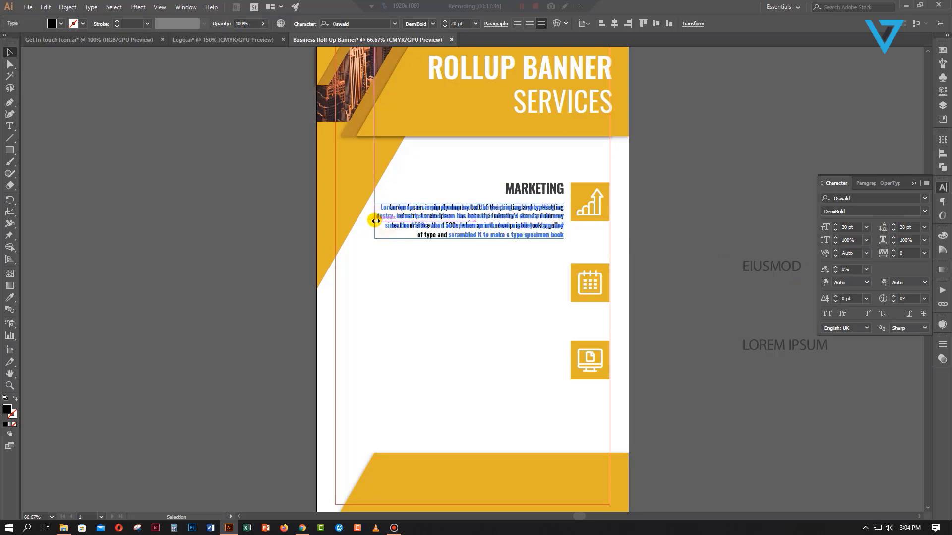
pyautogui.click(418, 322)
# Set the lorem ipsum paragraph's font style to Regular and change its font family to Roboto
pyautogui.click(444, 234)
pyautogui.click(433, 23)
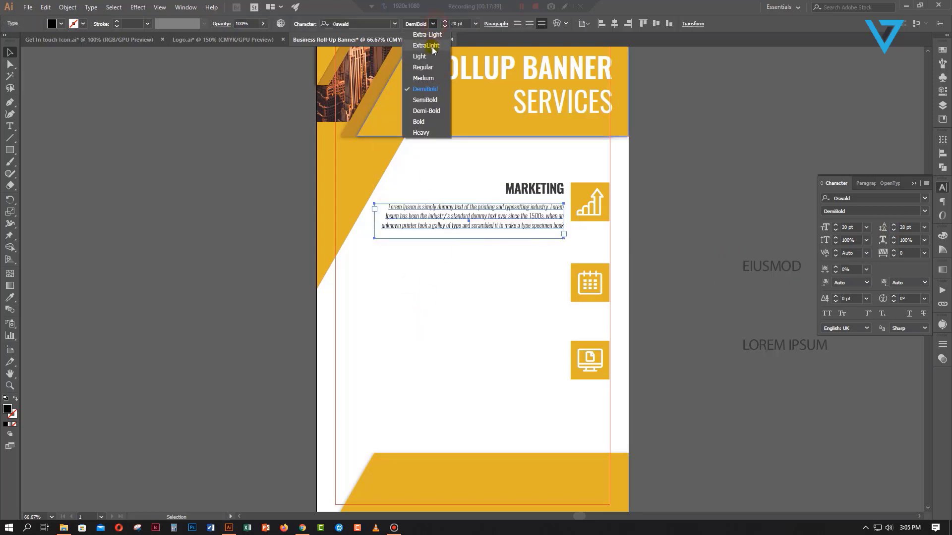
pyautogui.click(425, 69)
pyautogui.click(439, 331)
pyautogui.click(458, 214)
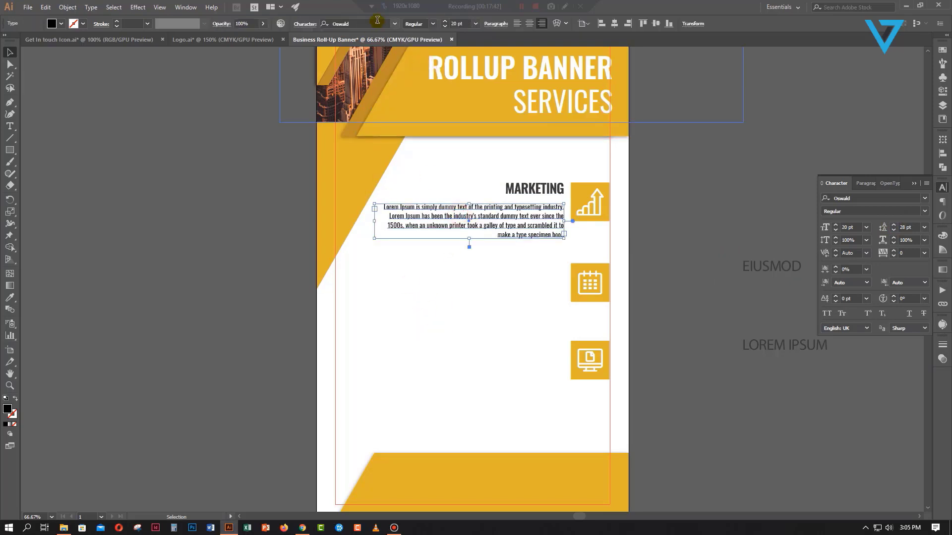
pyautogui.click(377, 20)
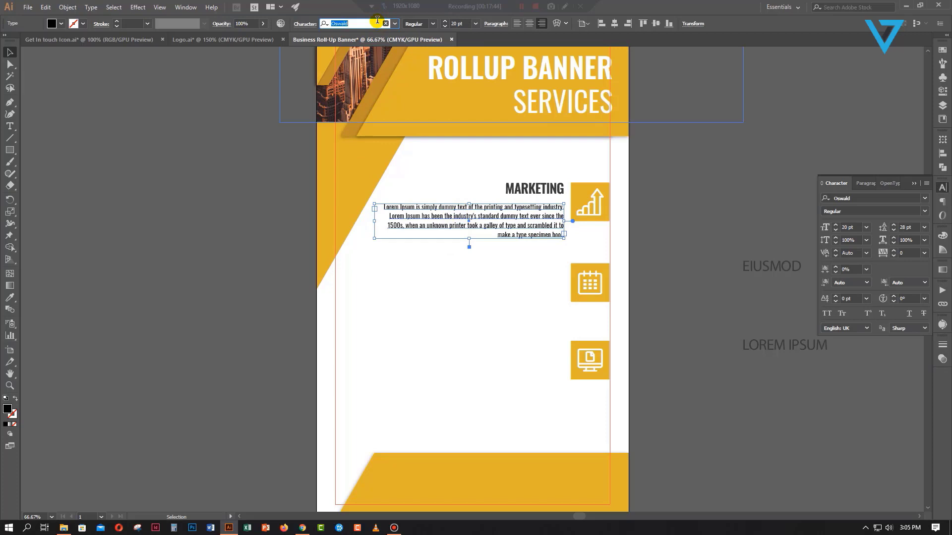
pyautogui.write('robo')
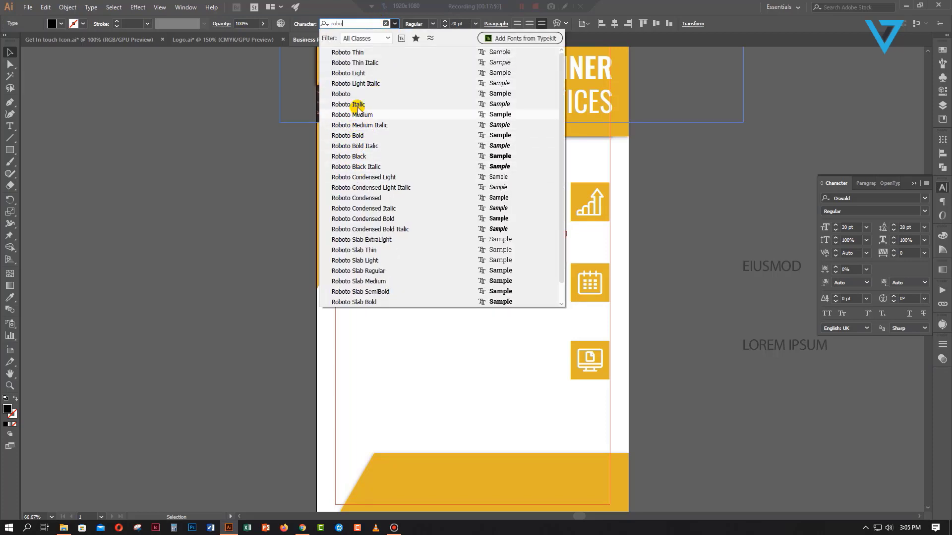
pyautogui.click(341, 93)
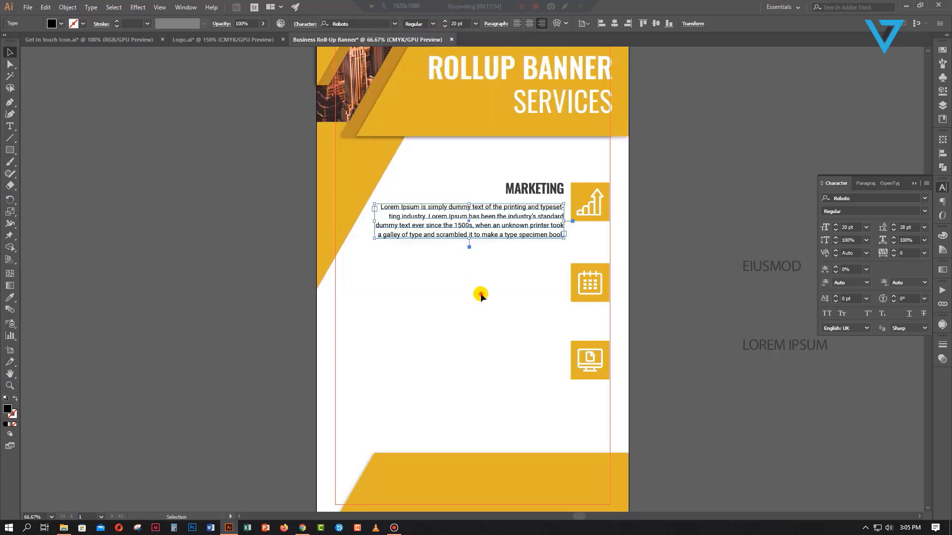
# Turn off hyphenation for the paragraph and extend its text frame downward to about 52 mm tall
pyautogui.click(866, 185)
pyautogui.click(824, 290)
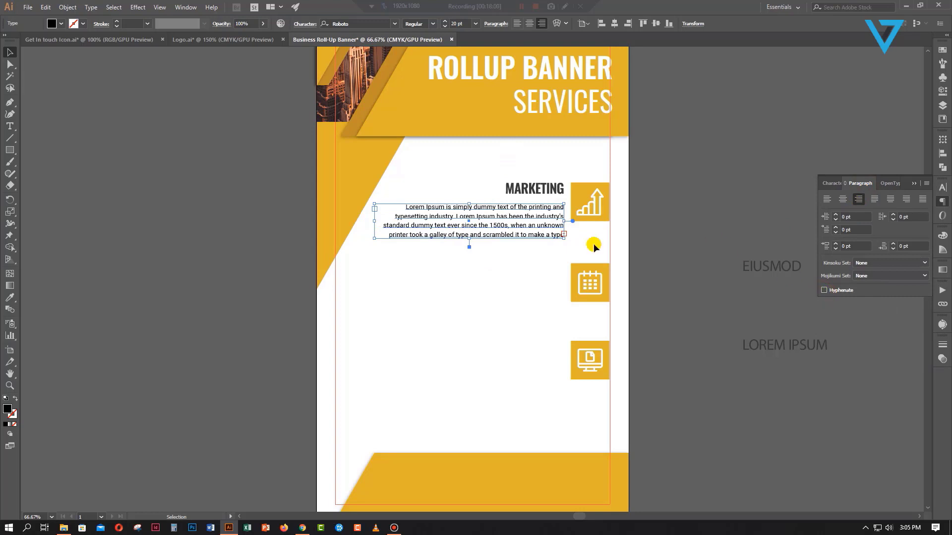
pyautogui.moveTo(468, 242); pyautogui.dragTo(464, 252)
# Delete the end of the placeholder paragraph, leaving it ending at "scrambled i"
pyautogui.click(10, 126)
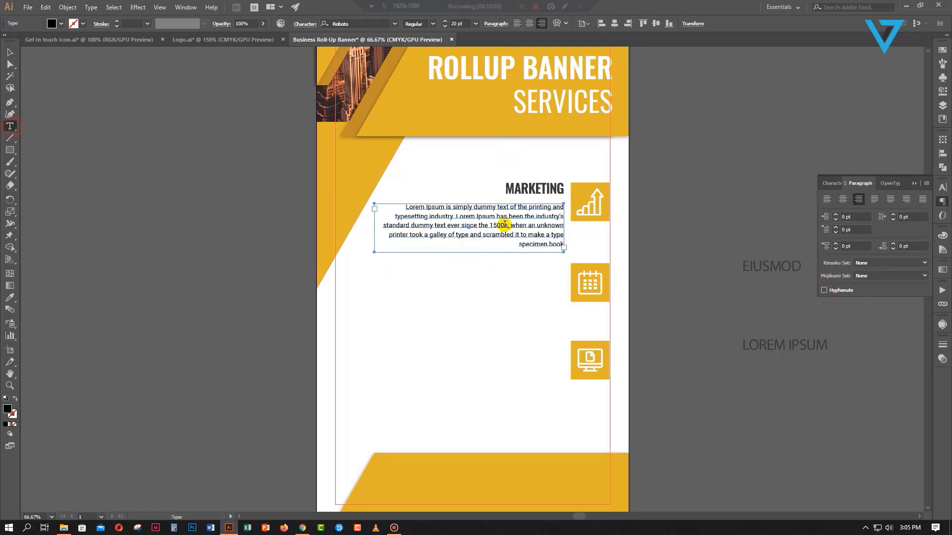
pyautogui.moveTo(520, 235); pyautogui.dragTo(563, 252)
pyautogui.press('BackSpace')
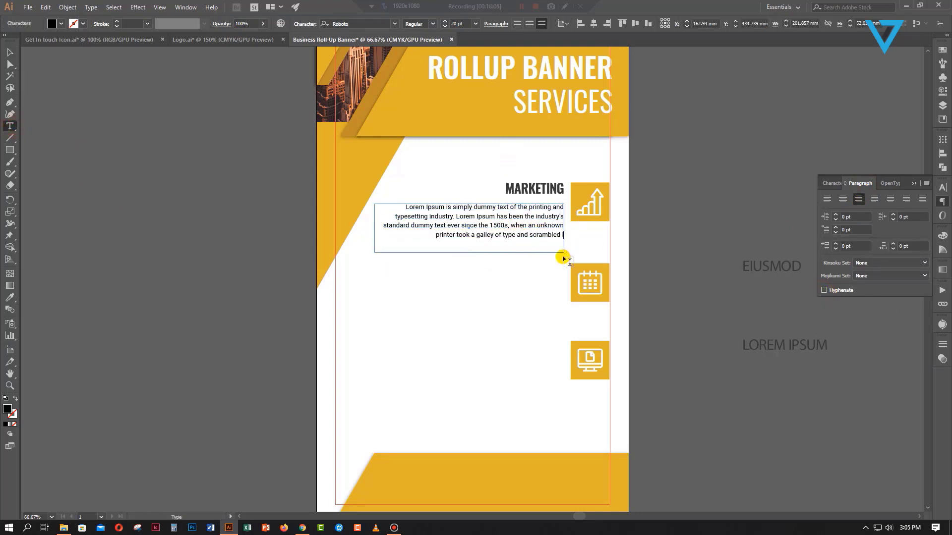
pyautogui.press('Escape')
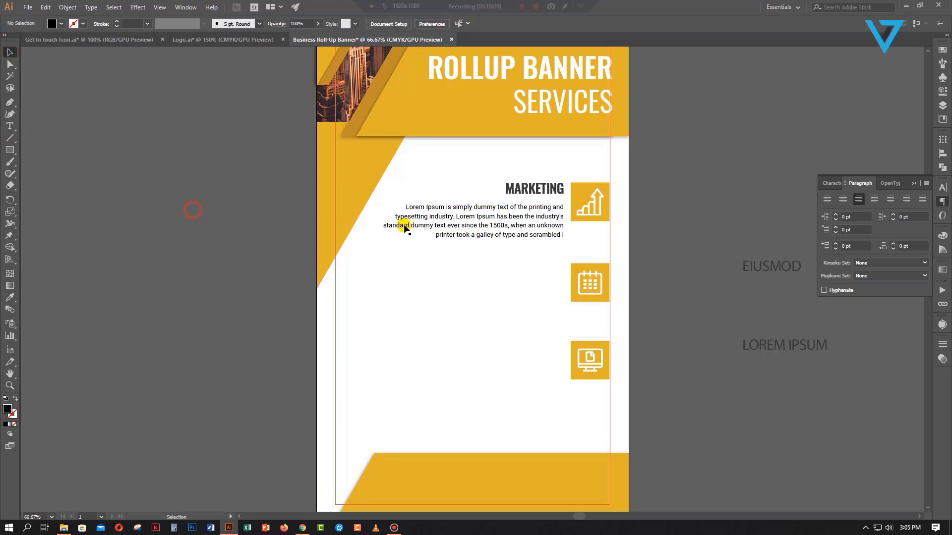
# Widen the paragraph's text frame leftward to about 208 mm
pyautogui.click(404, 223)
pyautogui.moveTo(373, 229); pyautogui.dragTo(366, 229)
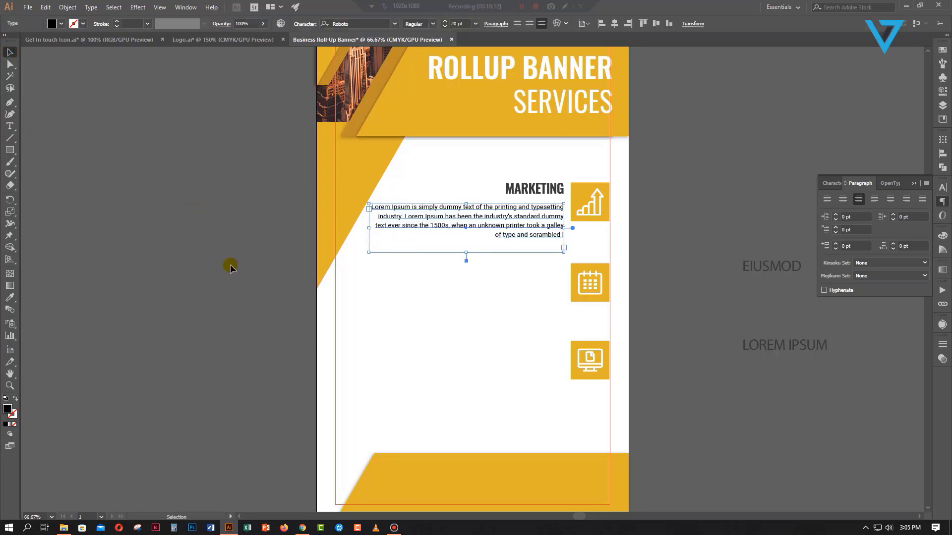
pyautogui.click(159, 164)
# Delete "a galley of type and scrambled i" from the paragraph's end and shorten its text frame to fit the three remaining lines
pyautogui.click(10, 127)
pyautogui.moveTo(541, 226); pyautogui.dragTo(587, 247)
pyautogui.press('BackSpace')
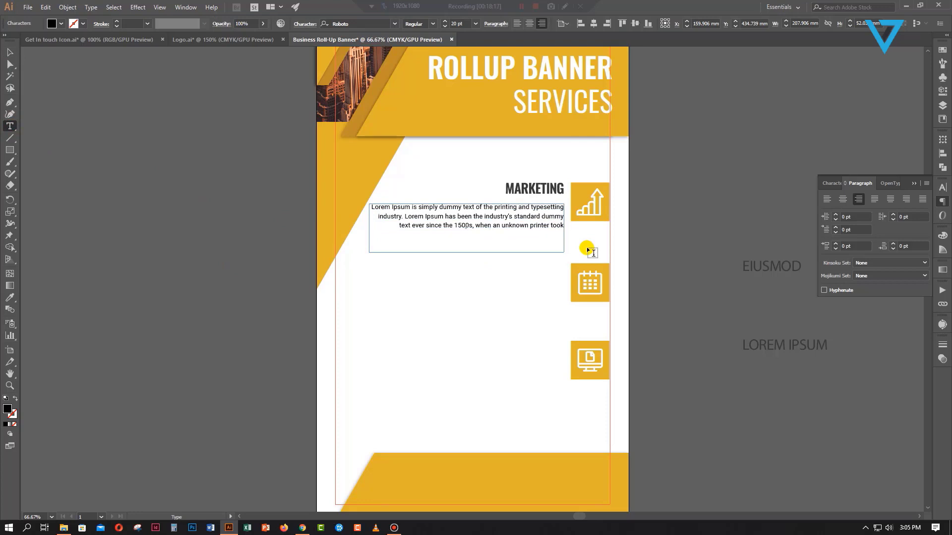
pyautogui.click(10, 53)
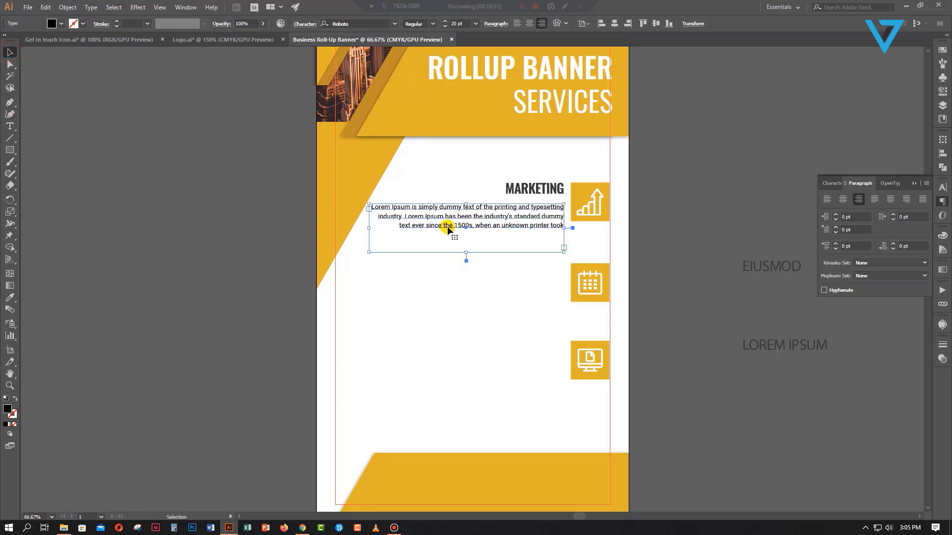
pyautogui.moveTo(465, 254); pyautogui.dragTo(466, 232)
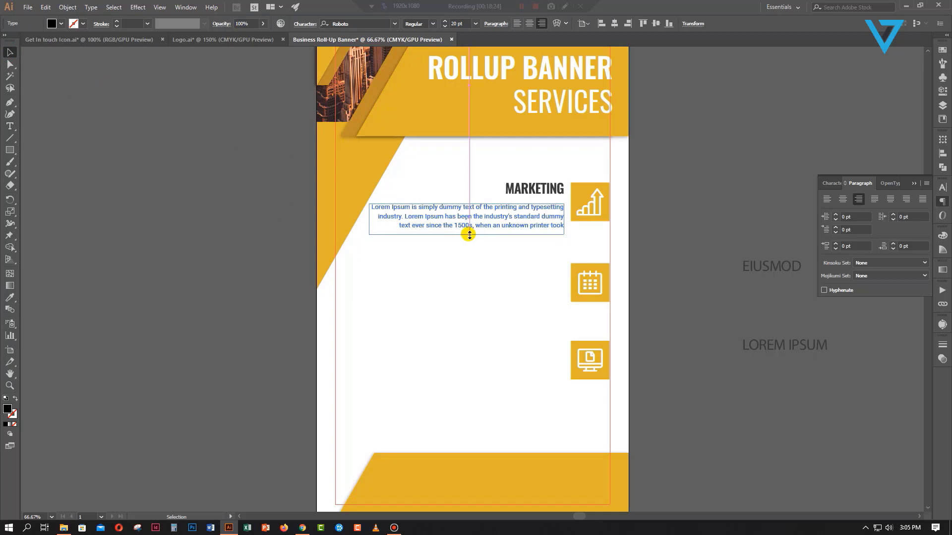
pyautogui.click(462, 265)
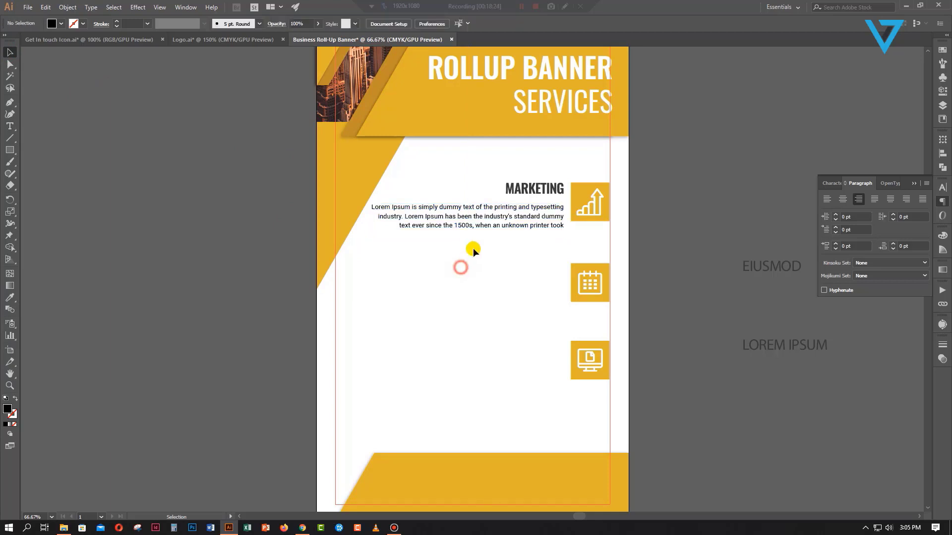
# Recolor the MARKETING label with the darker gold sampled by Eyedropper from the slanted strip beside the heading panel
pyautogui.click(524, 194)
pyautogui.click(10, 297)
pyautogui.click(328, 203)
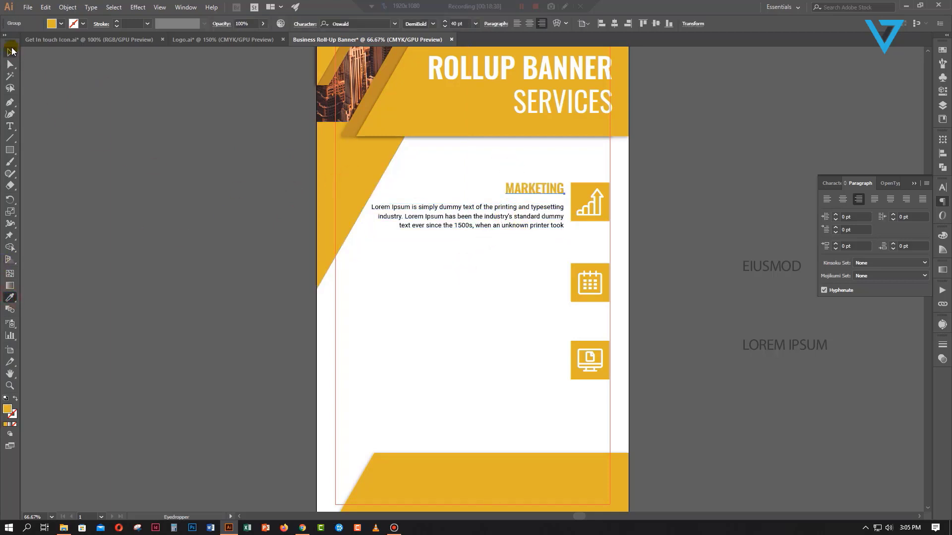
pyautogui.click(355, 122)
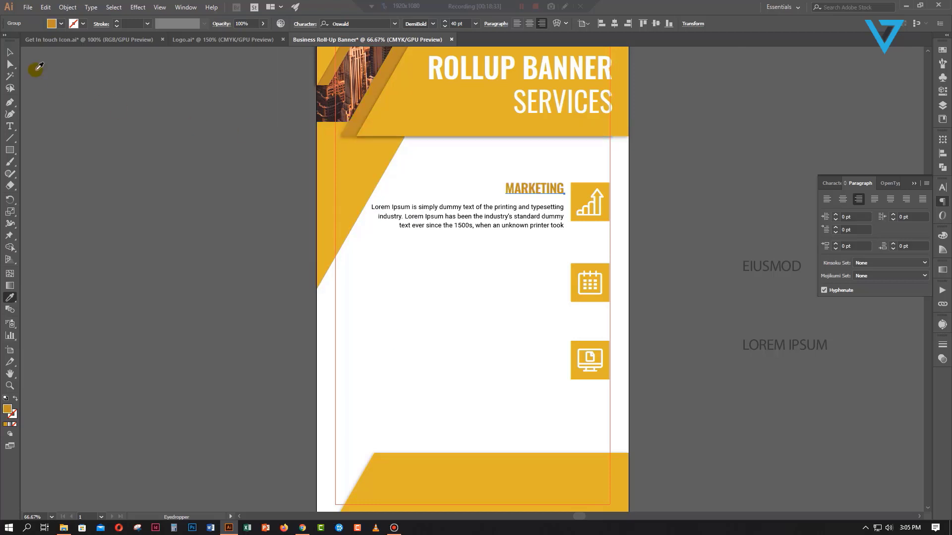
pyautogui.press('v')
pyautogui.click(181, 194)
# Move the MARKETING label, its paragraph and the growth chart icon down together by about 13 mm
pyautogui.moveTo(494, 169); pyautogui.dragTo(519, 181)
pyautogui.click(548, 207)
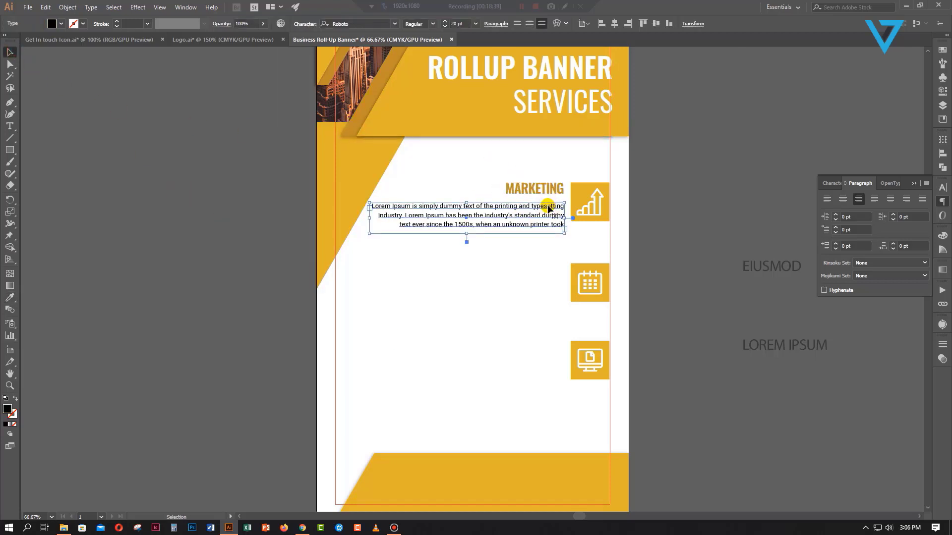
pyautogui.moveTo(527, 155); pyautogui.dragTo(581, 224)
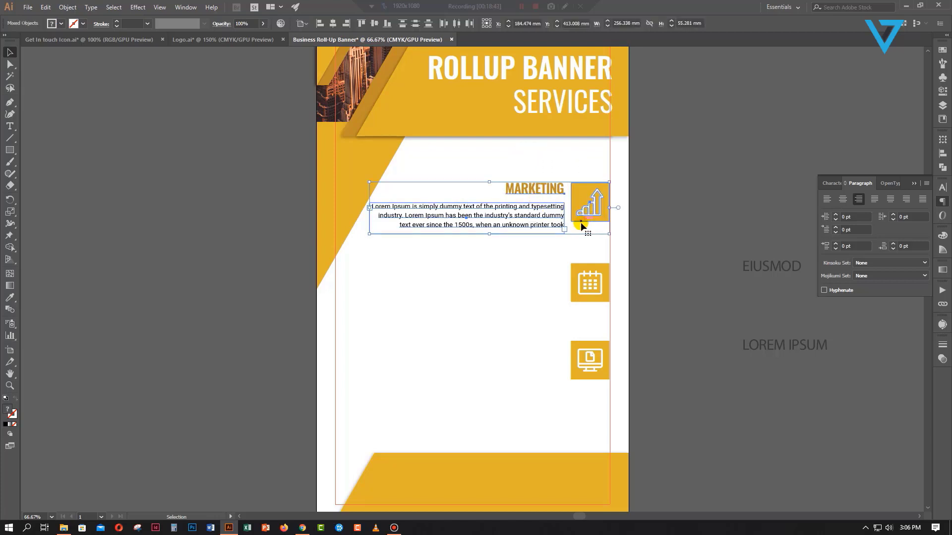
pyautogui.press('Down')
pyautogui.press('Down')
pyautogui.press('Down')
pyautogui.press('Down')
pyautogui.press('Down')
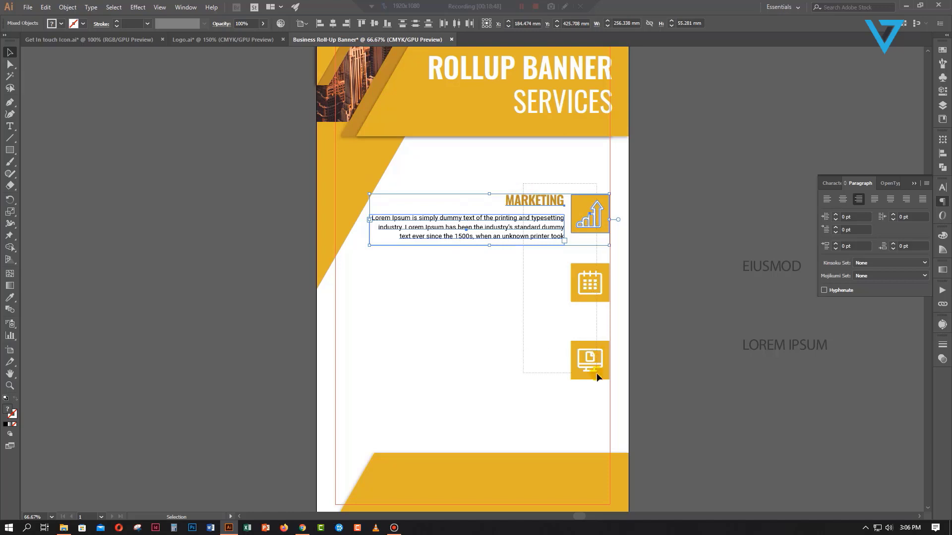
# Copy the MARKETING label and its paragraph beside both the calendar icon and the computer icon
pyautogui.click(493, 347)
pyautogui.click(556, 238)
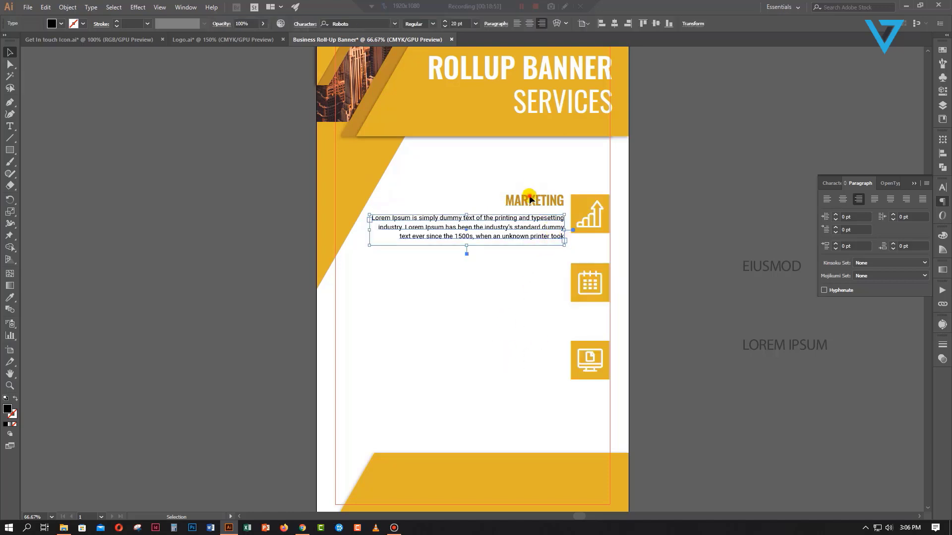
pyautogui.keyDown('shift'); pyautogui.click(529, 198); pyautogui.keyUp('shift')
pyautogui.moveTo(556, 229); pyautogui.dragTo(549, 342)
pyautogui.click(537, 313)
pyautogui.keyDown('shift'); pyautogui.click(541, 266); pyautogui.keyUp('shift')
# Change the label beside the calendar icon to "DEVELOPMENT"
pyautogui.click(11, 128)
pyautogui.doubleClick(540, 265)
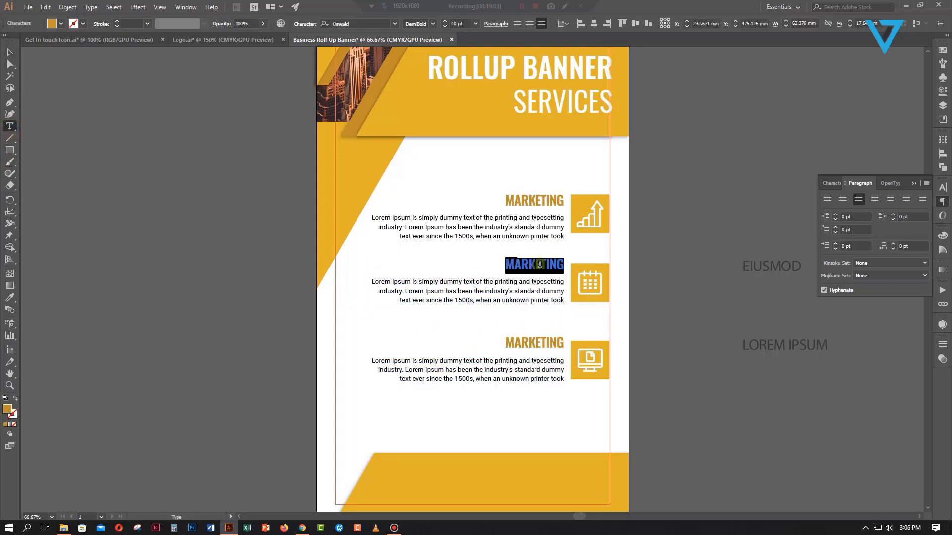
pyautogui.write('DE')
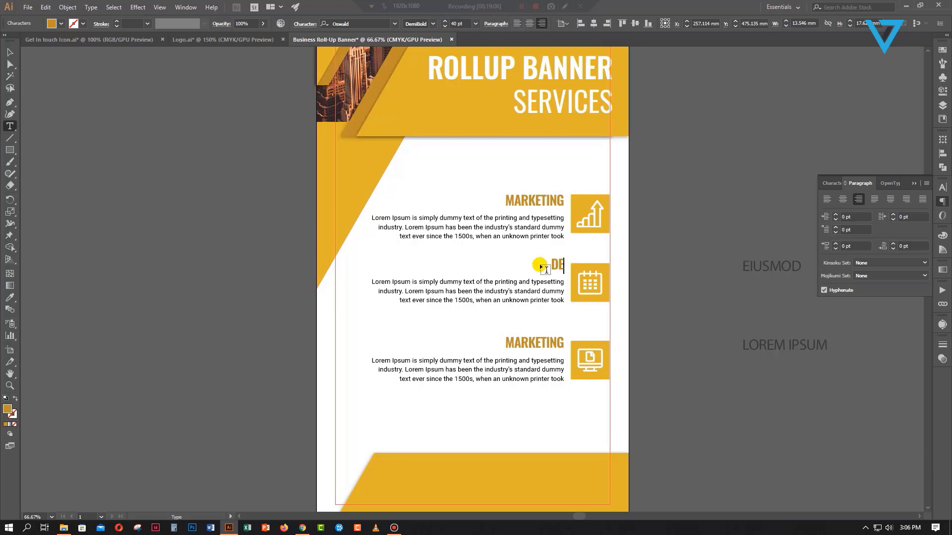
pyautogui.write('VELOPMENT')
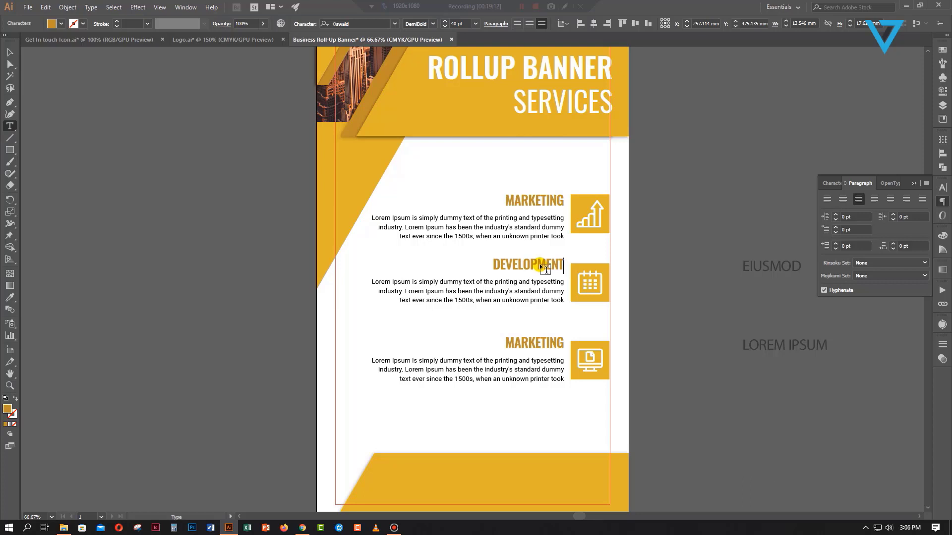
# Change the label beside the computer icon to "CREATIVE DESIGN"
pyautogui.doubleClick(520, 344)
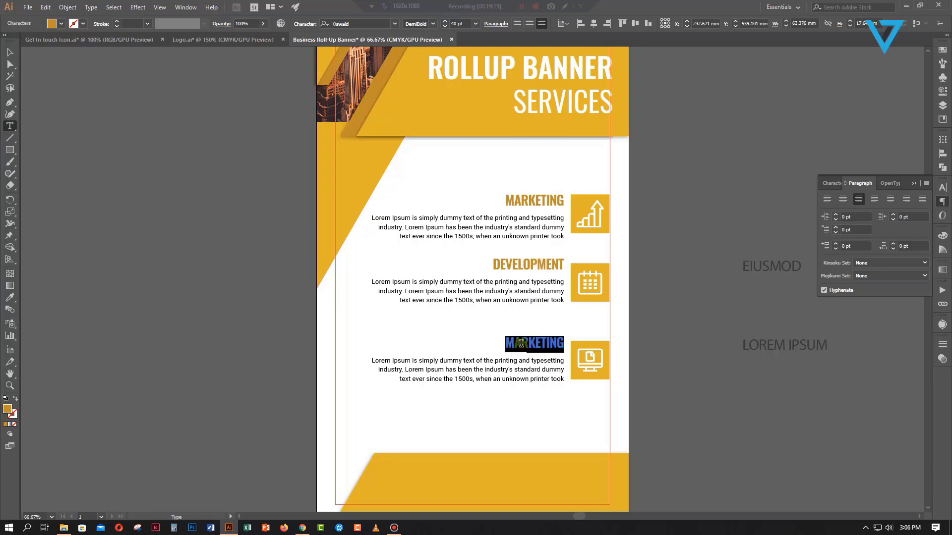
pyautogui.write('CREATIVE')
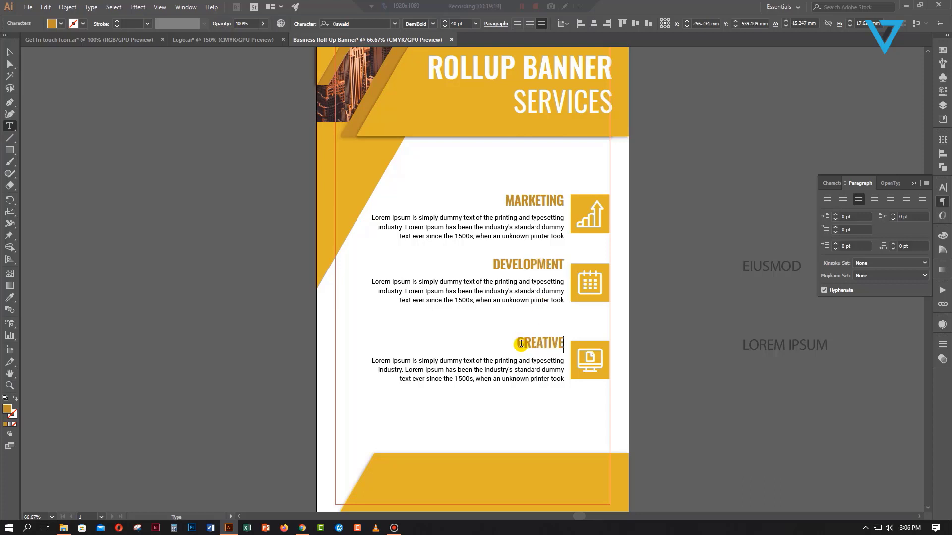
pyautogui.write(' DESIGN')
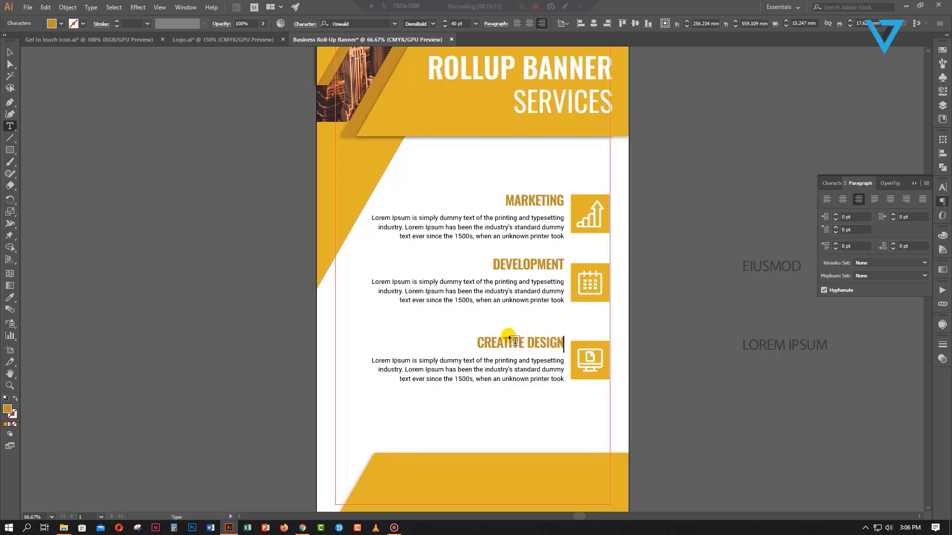
pyautogui.click(9, 52)
pyautogui.click(134, 206)
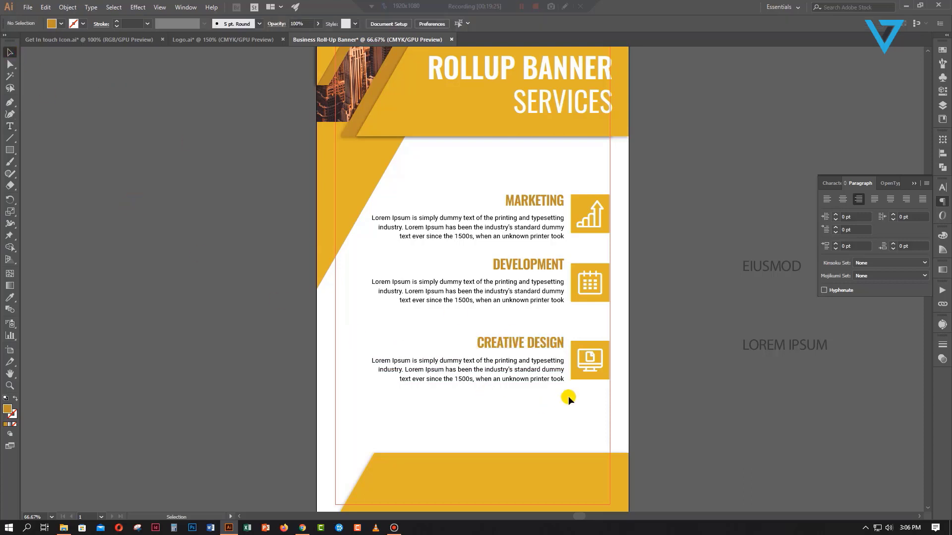
# Nudge the growth chart icon down slightly, and move all three service blocks with their icons down together by about 40 mm
pyautogui.click(593, 224)
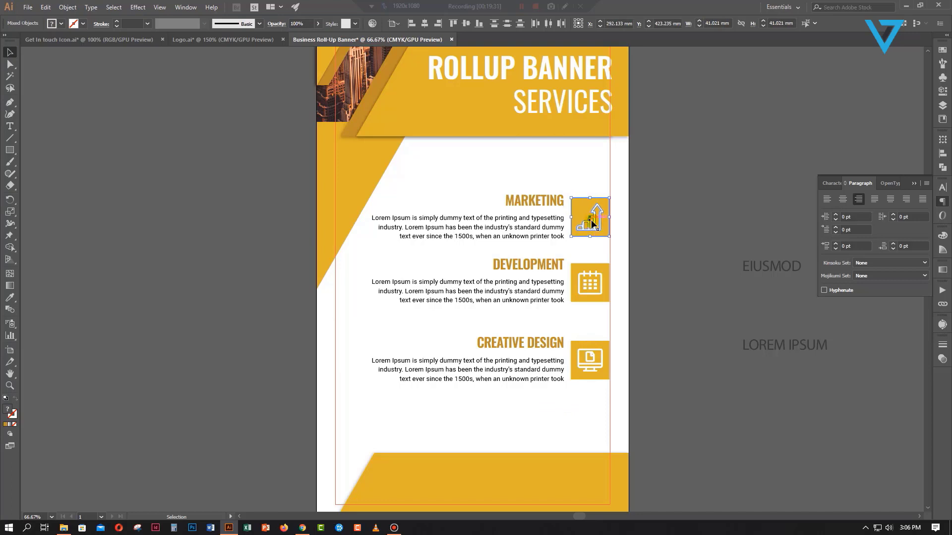
pyautogui.moveTo(610, 381); pyautogui.dragTo(467, 179)
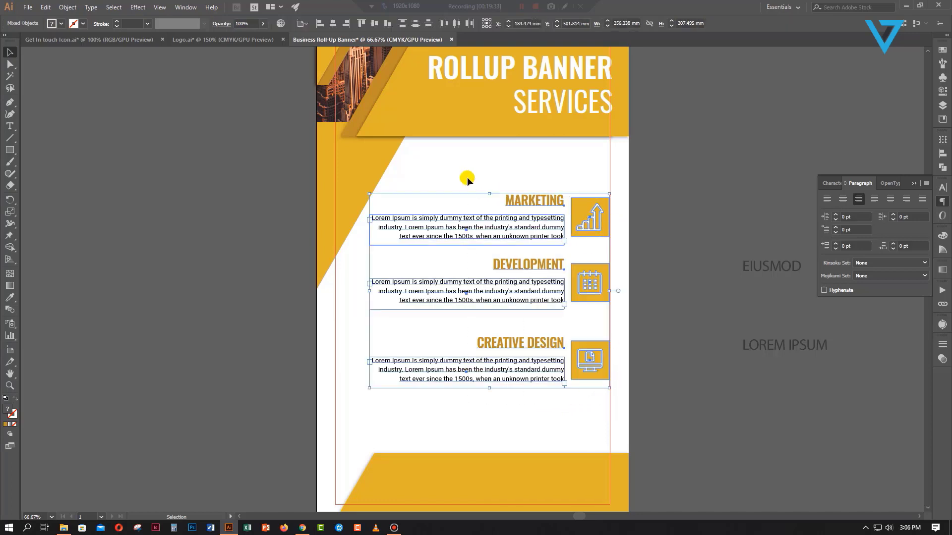
pyautogui.press('Down')
pyautogui.press('Down')
pyautogui.press('Down')
pyautogui.press('Down')
pyautogui.press('Down')
pyautogui.press('Down')
pyautogui.press('Down')
pyautogui.press('Down')
pyautogui.press('Down')
pyautogui.press('Down')
pyautogui.press('Down')
pyautogui.press('Down')
pyautogui.press('Down')
pyautogui.press('Down')
pyautogui.press('Down')
pyautogui.press('Down')
pyautogui.press('Down')
pyautogui.press('Down')
pyautogui.press('Down')
pyautogui.press('Down')
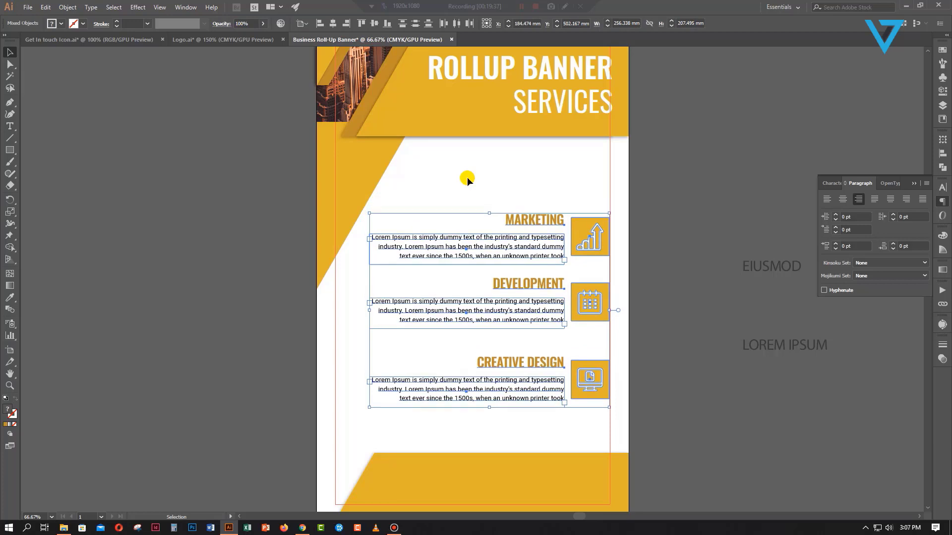
pyautogui.press('Down')
pyautogui.press('Down')
pyautogui.press('Down')
pyautogui.press('Down')
pyautogui.press('Down')
pyautogui.press('Down')
pyautogui.press('Down')
pyautogui.press('Down')
pyautogui.press('Down')
pyautogui.press('Down')
pyautogui.press('Down')
pyautogui.press('Down')
pyautogui.press('Down')
pyautogui.press('Down')
pyautogui.press('Down')
pyautogui.press('Down')
pyautogui.press('Down')
pyautogui.press('Down')
pyautogui.press('Down')
pyautogui.press('Down')
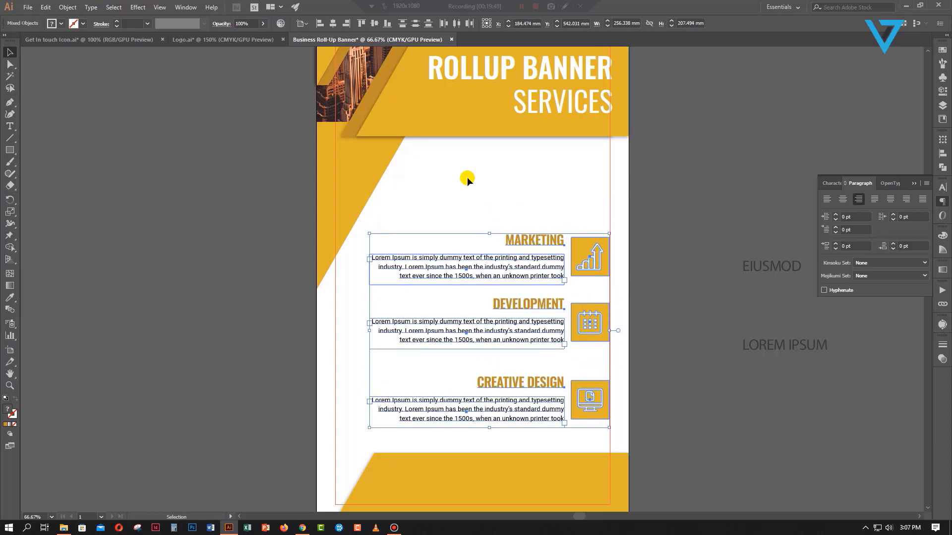
pyautogui.click(252, 307)
# Widen the text frames of the MARKETING, DEVELOPMENT and CREATIVE DESIGN paragraphs leftward so their lines run longer
pyautogui.click(421, 272)
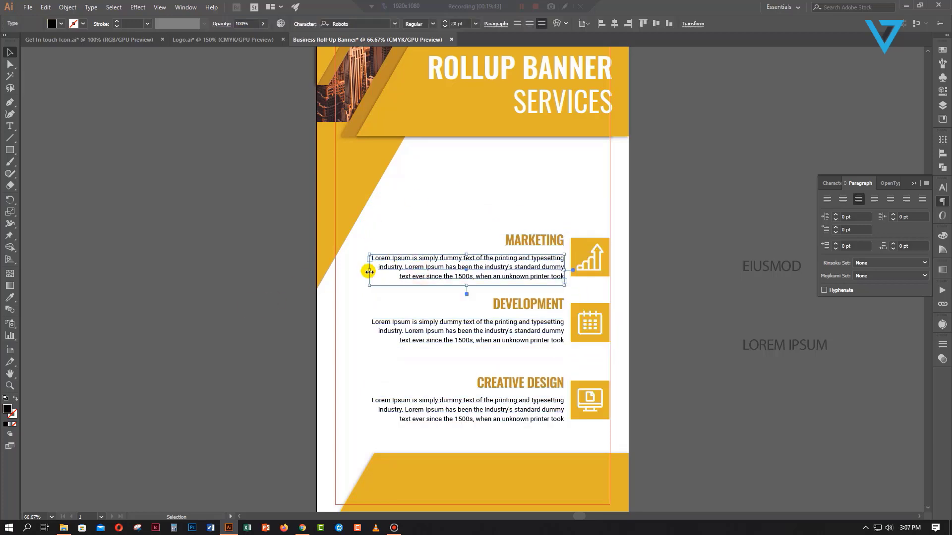
pyautogui.moveTo(370, 272); pyautogui.dragTo(350, 272)
pyautogui.click(369, 329)
pyautogui.moveTo(368, 333)
pyautogui.mouseDown()
pyautogui.moveTo(353, 334)
pyautogui.moveTo(364, 333)
pyautogui.mouseUp()
pyautogui.click(396, 418)
pyautogui.moveTo(365, 415); pyautogui.dragTo(347, 408)
# Delete the spare EIUSMOD and LOREM IPSUM texts beside the artboard
pyautogui.click(317, 399)
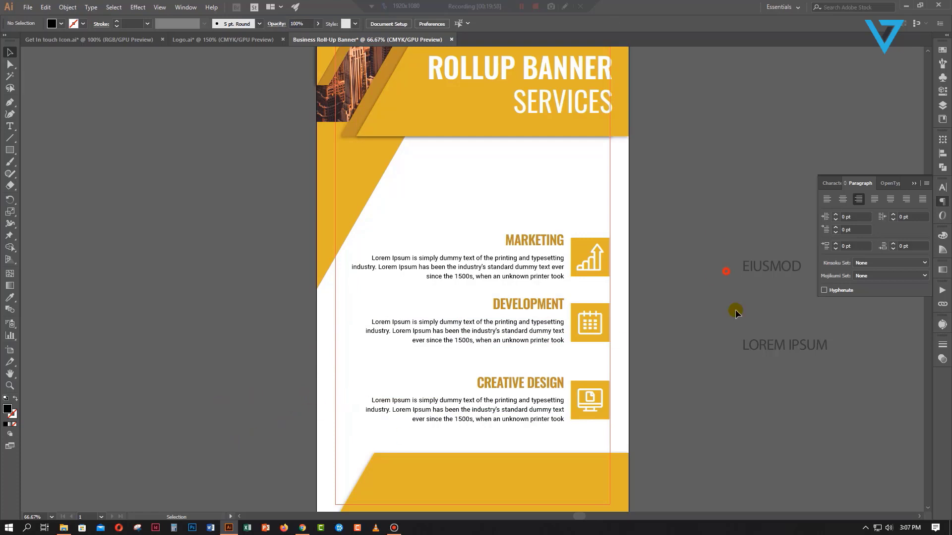
pyautogui.moveTo(735, 311); pyautogui.dragTo(758, 371)
pyautogui.press('Delete')
# Switch to Chrome and copy the "What is Lorem Ipsum?" text from its start through "remaining essentially unchanged."
pyautogui.click(303, 528)
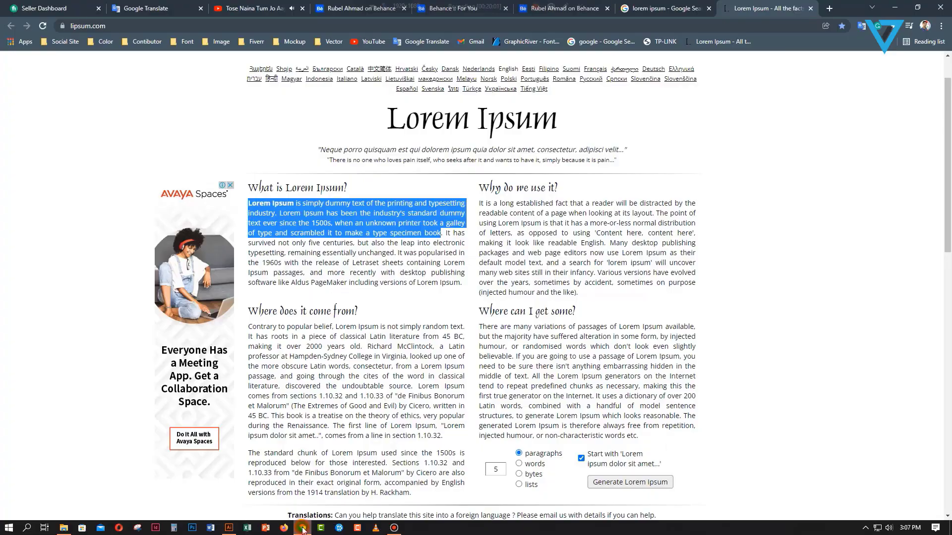
pyautogui.click(438, 247)
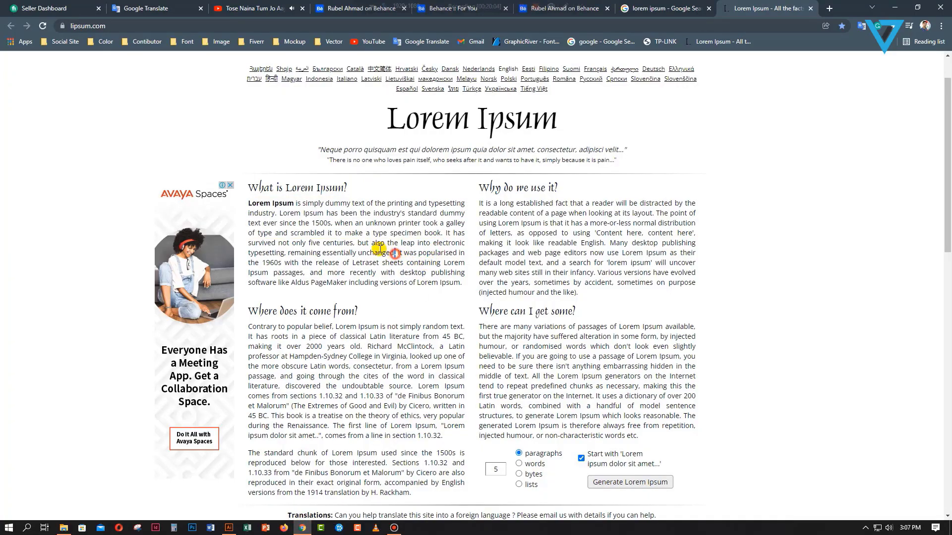
pyautogui.moveTo(395, 253); pyautogui.dragTo(249, 205)
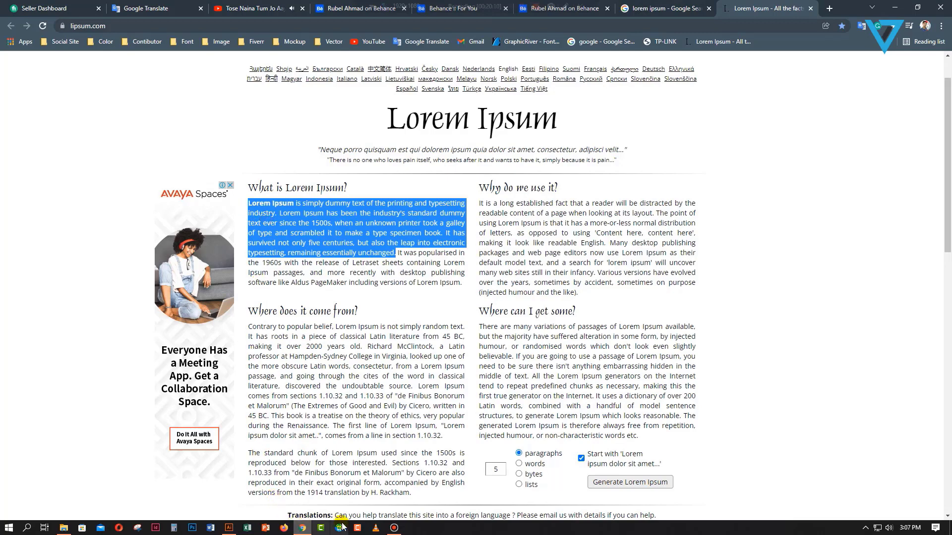
# Return to Illustrator and paste the copied text into a new frame about 212 mm wide between the heading panel and MARKETING
pyautogui.click(229, 527)
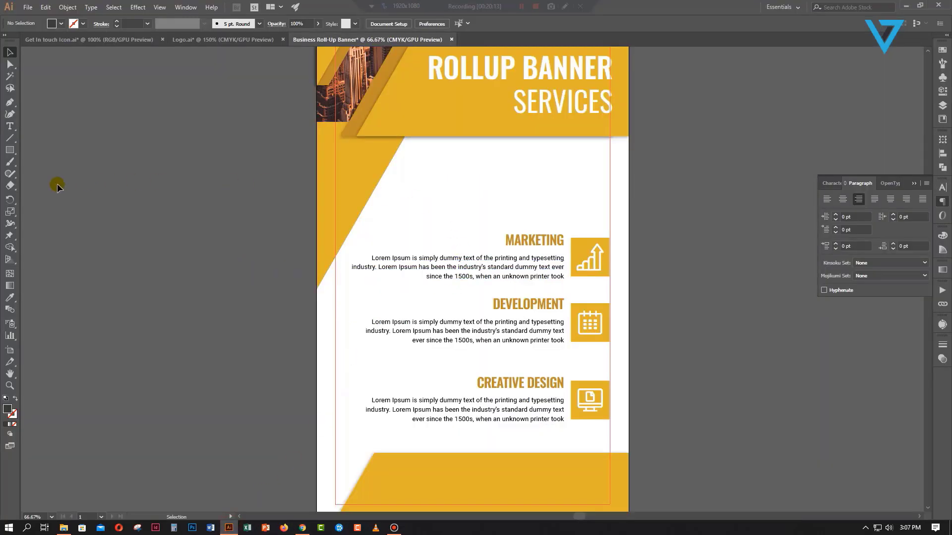
pyautogui.click(10, 126)
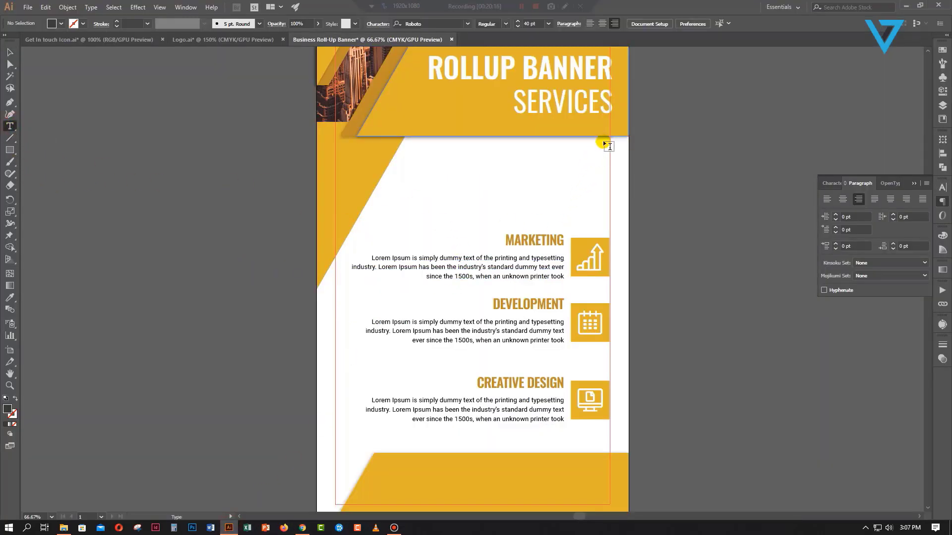
pyautogui.moveTo(610, 148); pyautogui.dragTo(409, 216)
pyautogui.hotkey('ctrl', 'v')
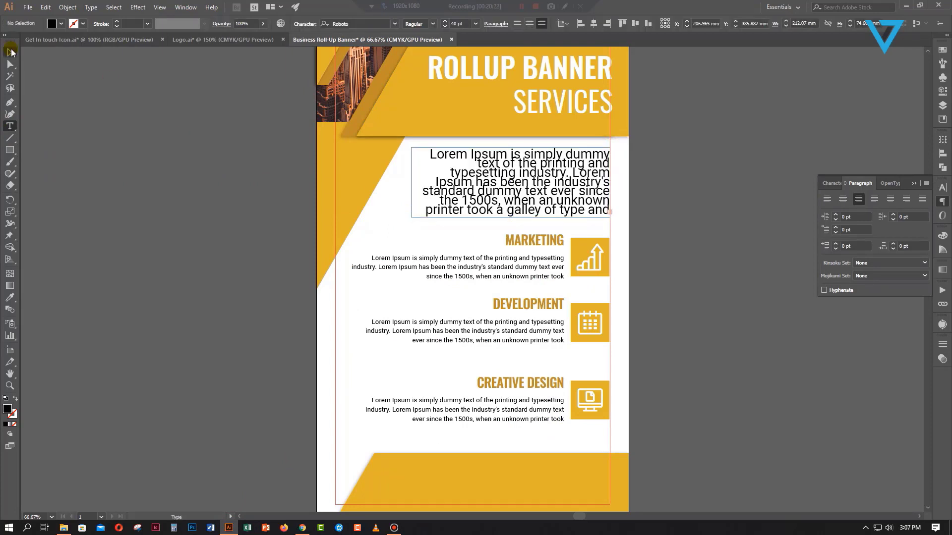
# Match the new paragraph's text style to the MARKETING paragraph with the Eyedropper
pyautogui.click(10, 298)
pyautogui.click(451, 263)
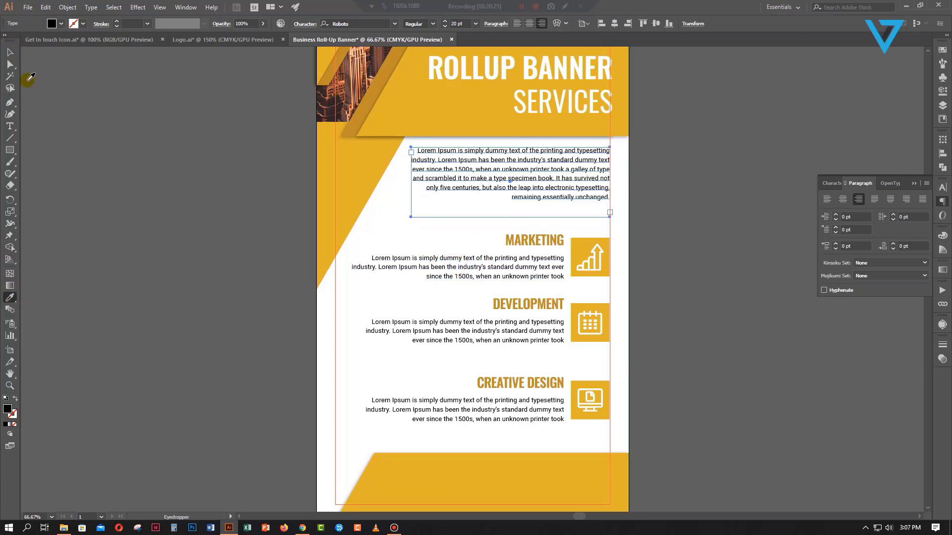
pyautogui.click(100, 149)
# Delete the new paragraph's last sentence, from "It has survived not" through "remaining essentially unchanged."
pyautogui.click(10, 126)
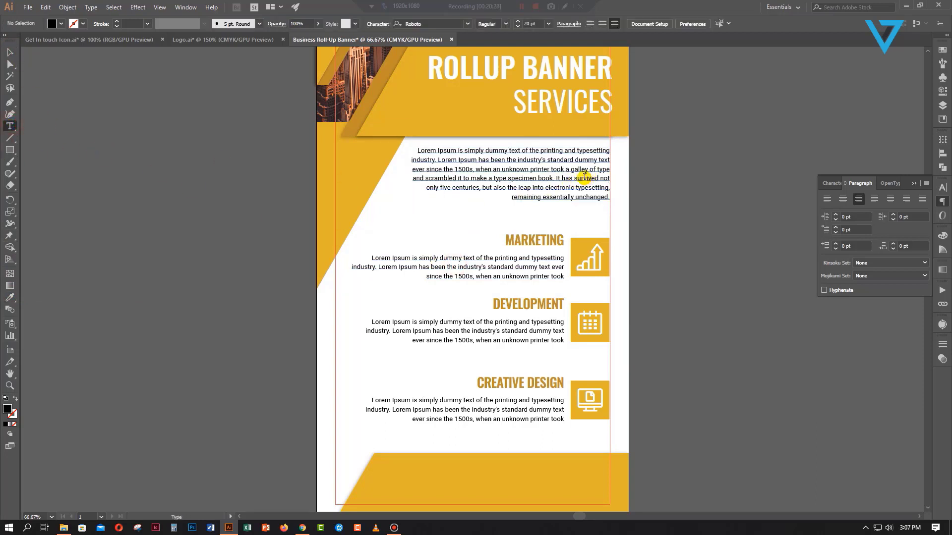
pyautogui.moveTo(555, 178); pyautogui.dragTo(615, 205)
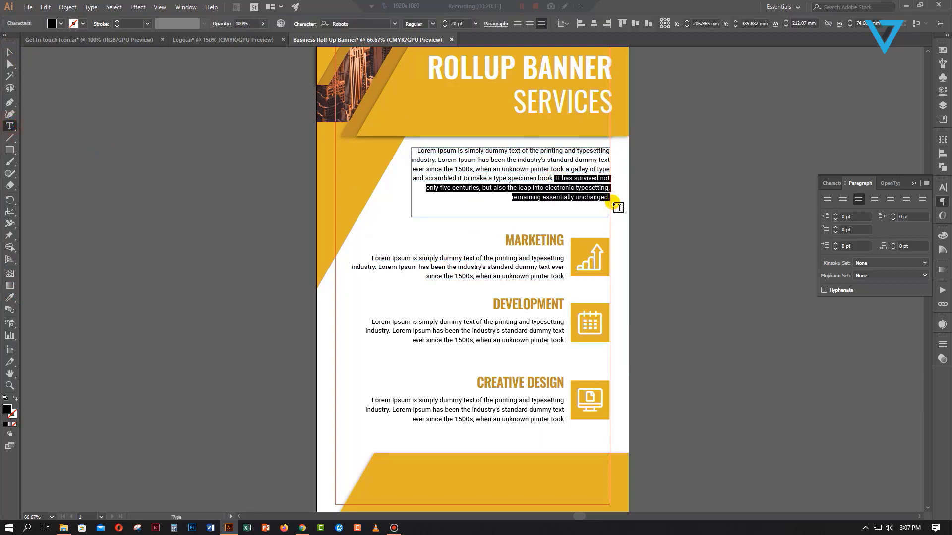
pyautogui.press('BackSpace')
pyautogui.press('Escape')
pyautogui.click(207, 193)
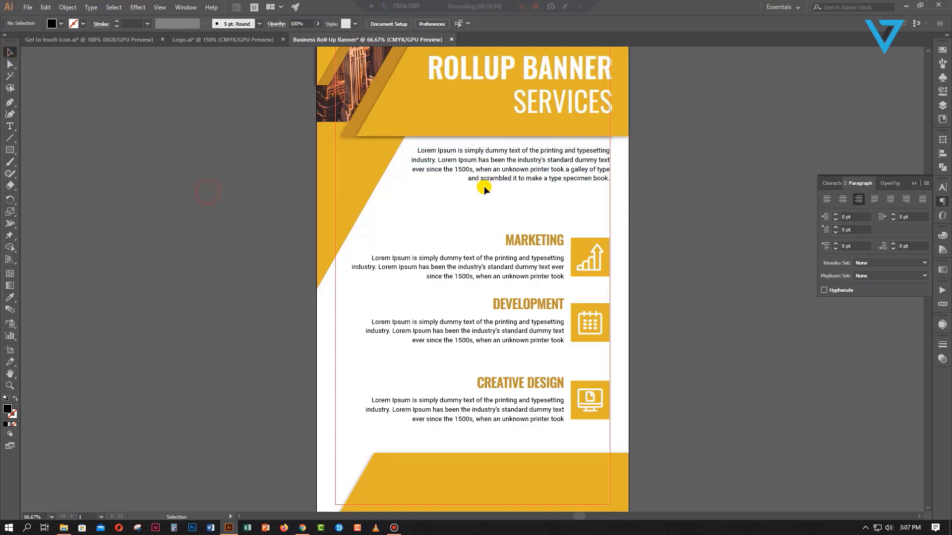
# Shorten the new paragraph's frame to fit its four lines and move it straight down, closer to the MARKETING block
pyautogui.click(484, 186)
pyautogui.moveTo(508, 212); pyautogui.dragTo(510, 184)
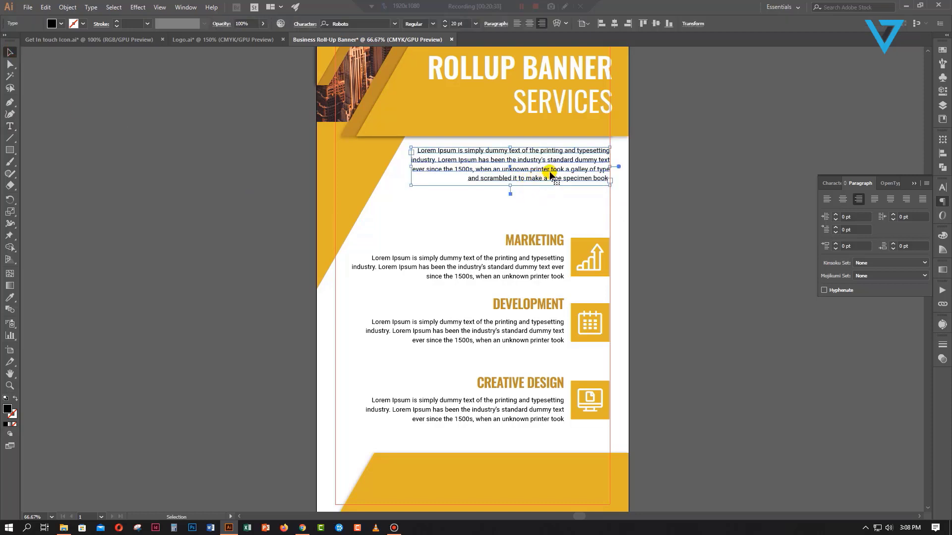
pyautogui.moveTo(580, 172); pyautogui.dragTo(577, 201)
pyautogui.click(672, 233)
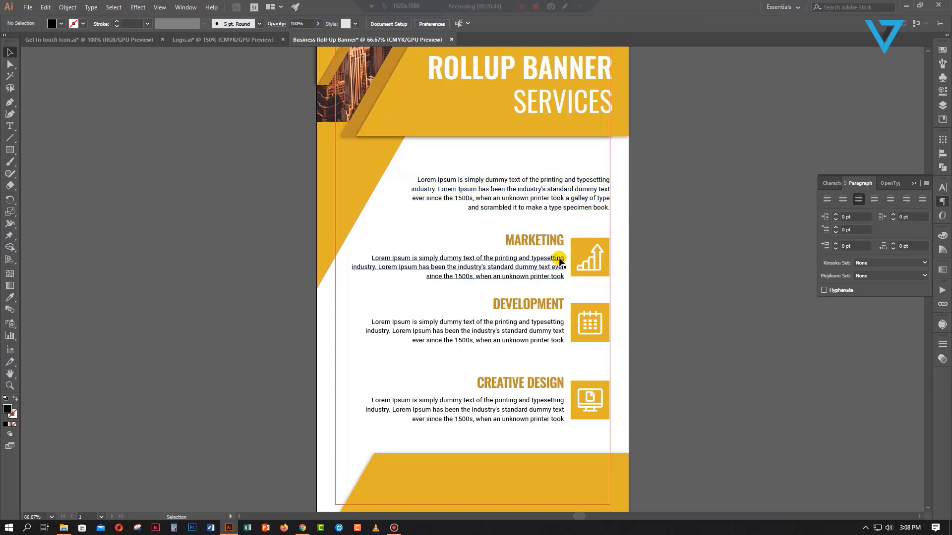
# Copy the MARKETING label above the new paragraph, aligned to its right edge, and change its text to "ABOUT US"
pyautogui.moveTo(559, 242); pyautogui.dragTo(605, 166)
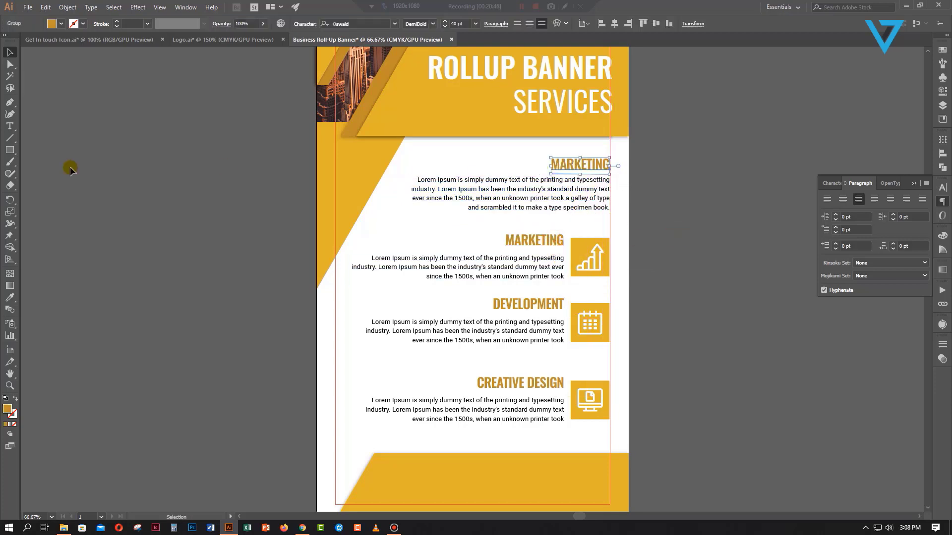
pyautogui.click(9, 127)
pyautogui.doubleClick(569, 164)
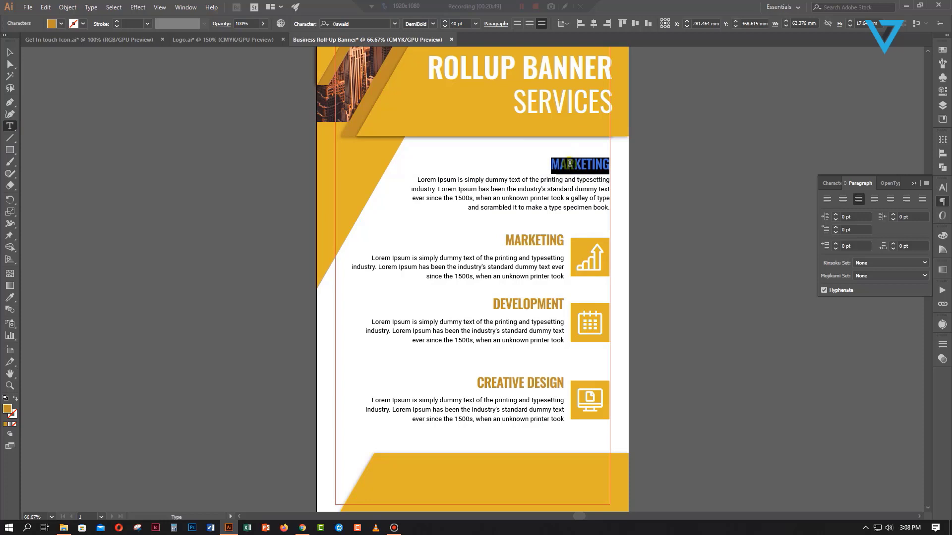
pyautogui.write('ABOUT US')
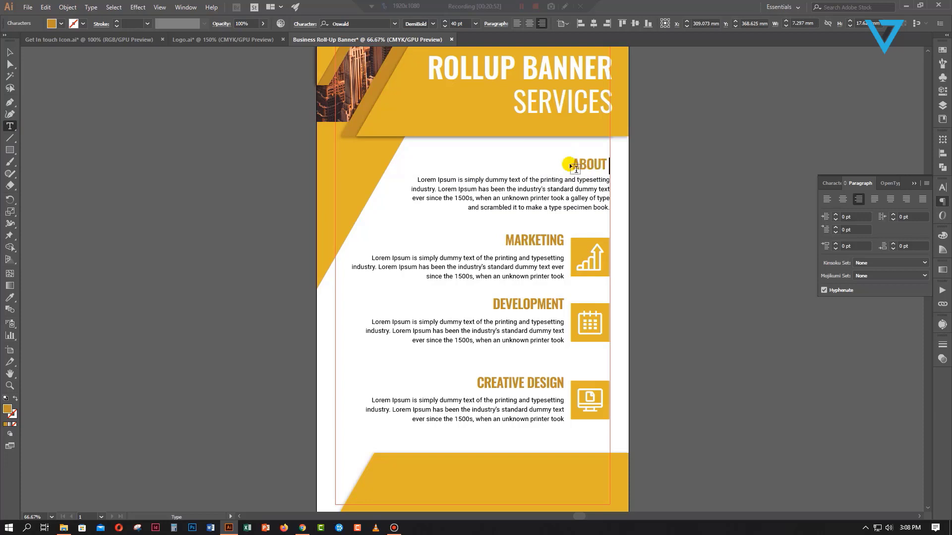
pyautogui.click(12, 51)
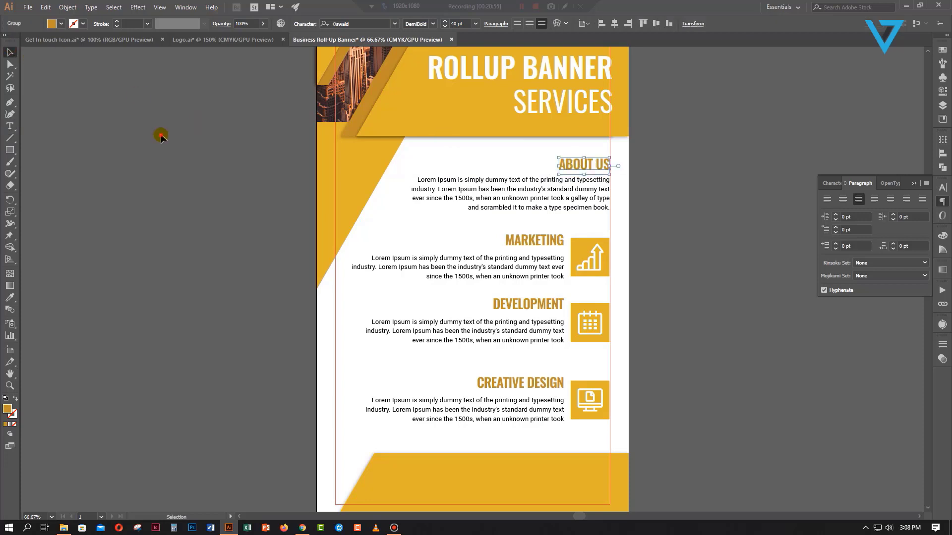
# Nudge the ABOUT US label and its paragraph up together slightly
pyautogui.moveTo(617, 161); pyautogui.dragTo(595, 185)
pyautogui.press('Up')
pyautogui.press('Up')
pyautogui.press('Up')
pyautogui.press('Up')
pyautogui.press('Up')
pyautogui.press('Up')
pyautogui.press('Up')
pyautogui.press('Up')
pyautogui.press('Up')
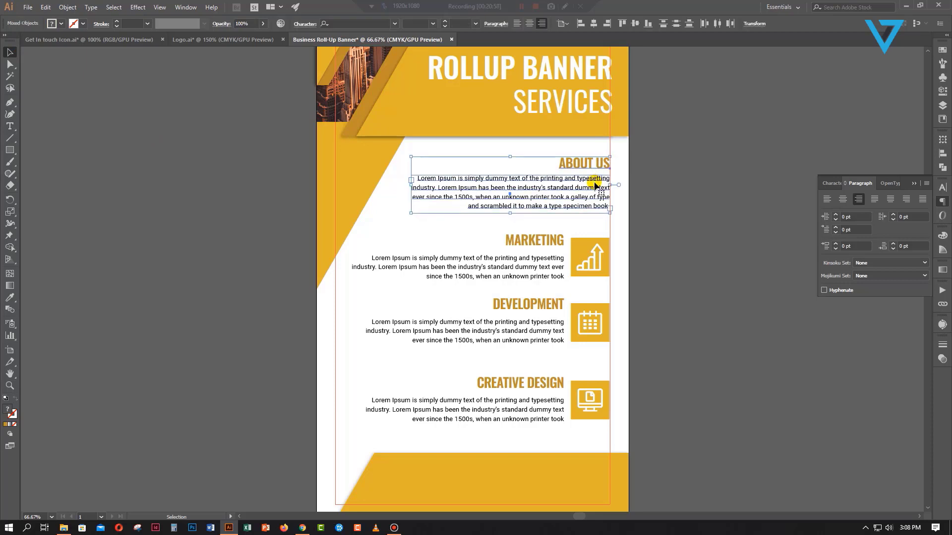
pyautogui.click(678, 263)
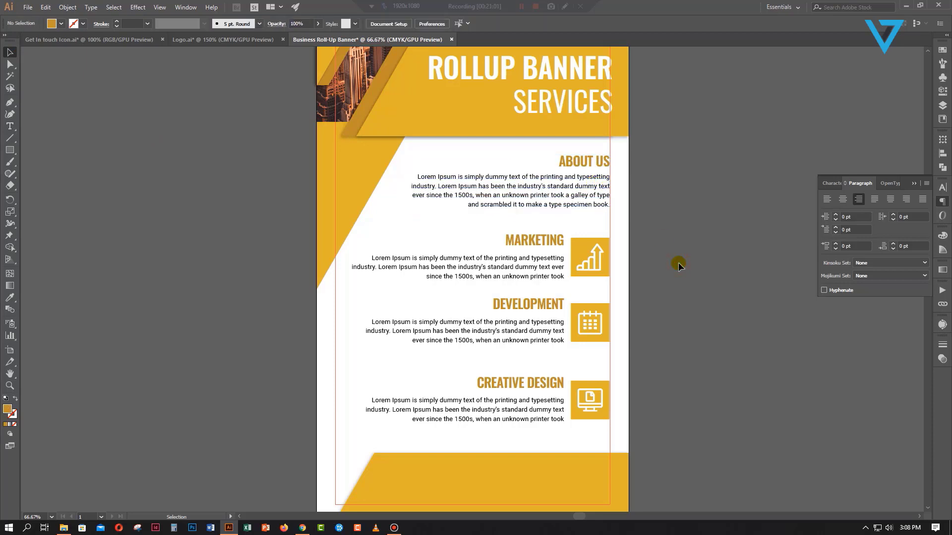
# Nudge the MARKETING, DEVELOPMENT and CREATIVE DESIGN icons up slightly, one after another, beside their text blocks
pyautogui.click(589, 275)
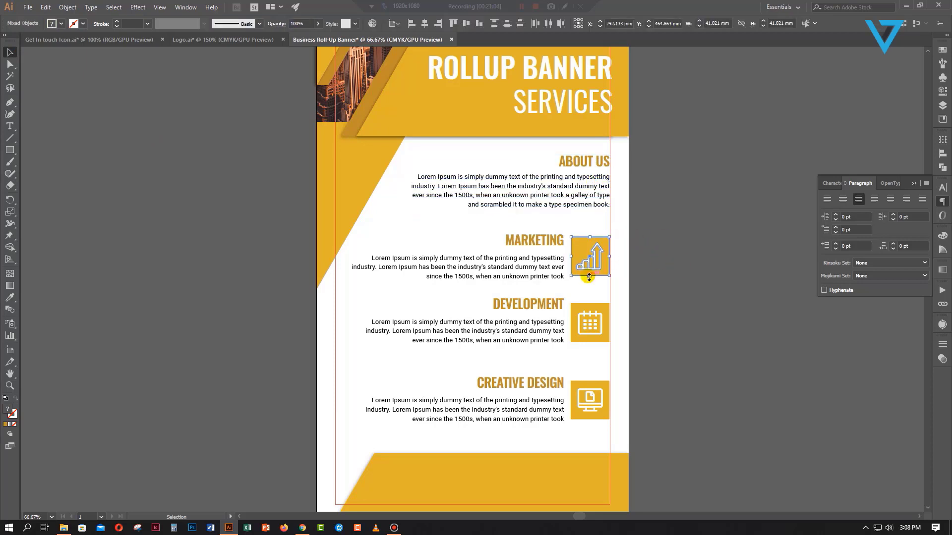
pyautogui.click(582, 330)
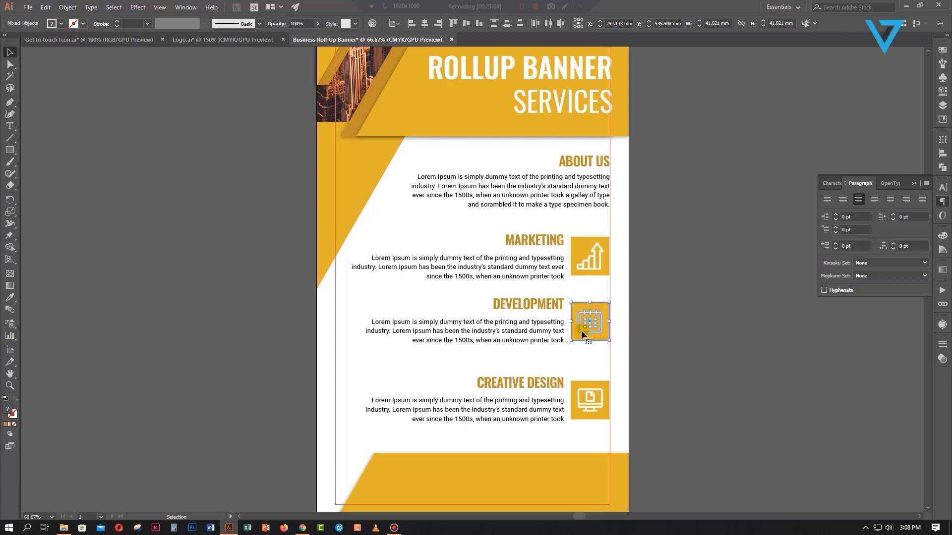
pyautogui.click(580, 407)
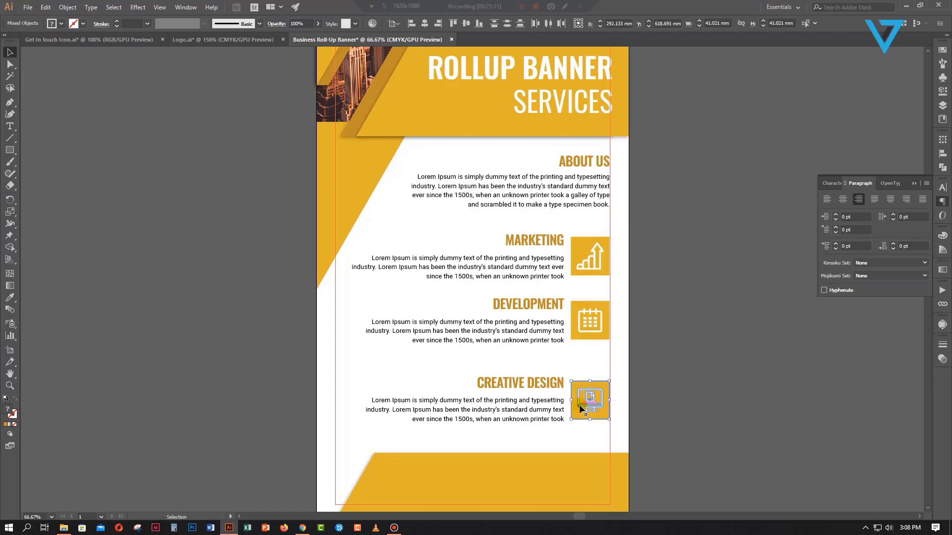
pyautogui.click(733, 404)
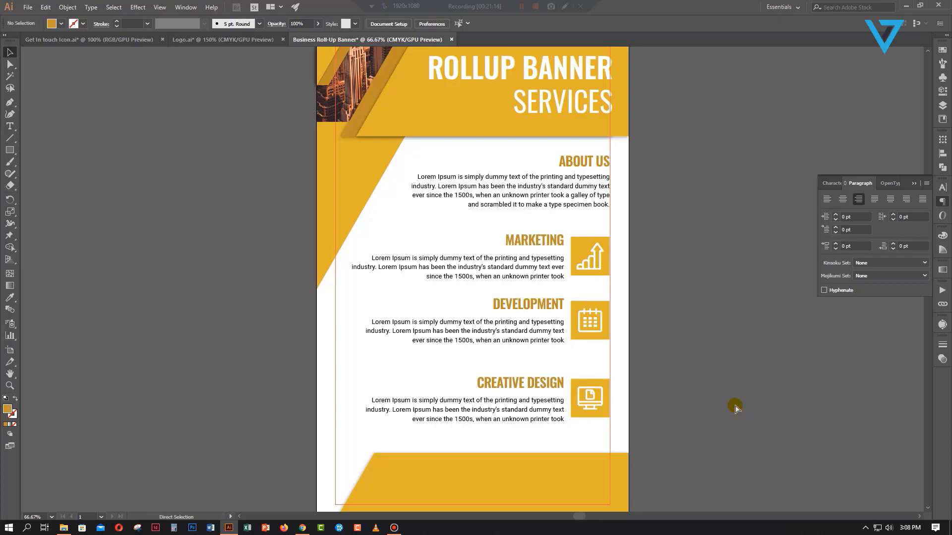
# Scale the bottom gold shape out to the banner's left edge, 333 mm wide and about 79 mm high
pyautogui.hotkey('ctrl', '-')
pyautogui.hotkey('ctrl', '-')
pyautogui.hotkey('ctrl', '+')
pyautogui.scroll(-5, 734, 404)
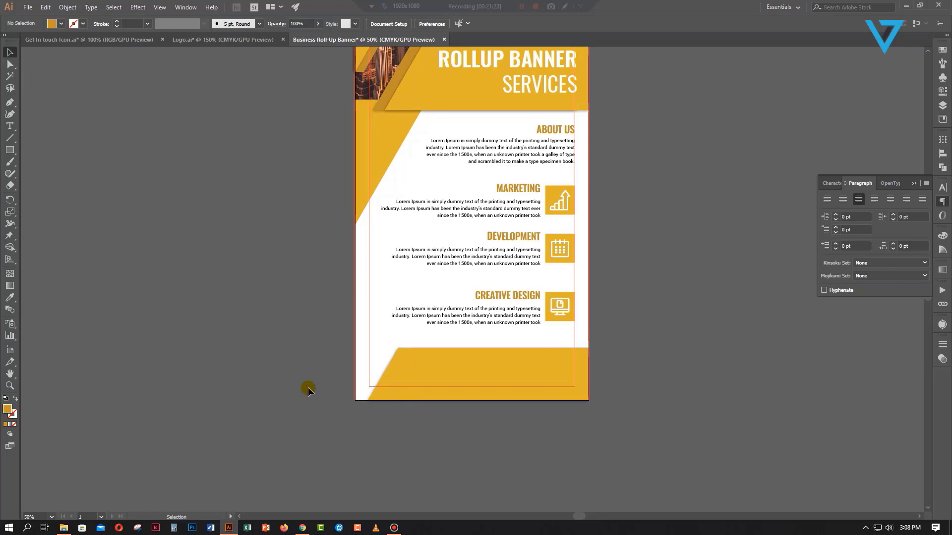
pyautogui.press('t')
pyautogui.hotkey('ctrl', '+')
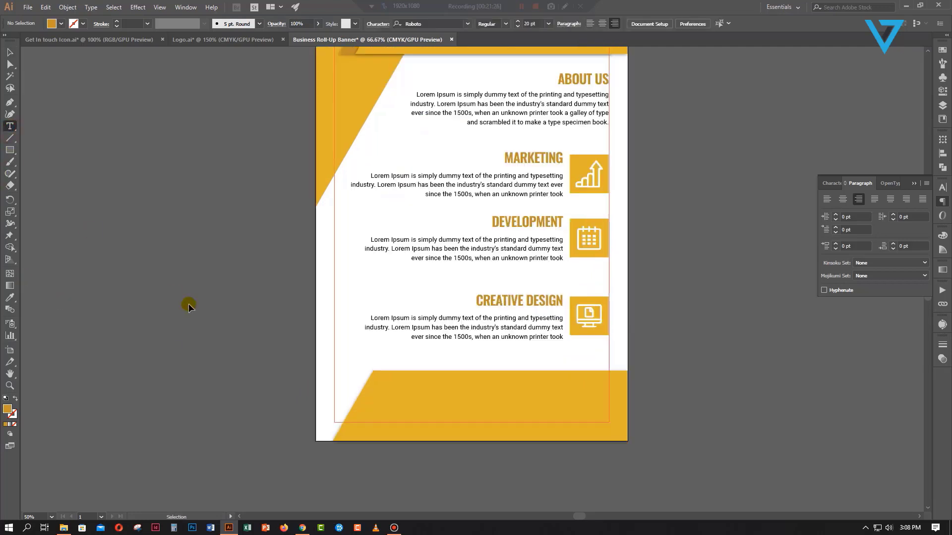
pyautogui.press('v')
pyautogui.click(392, 419)
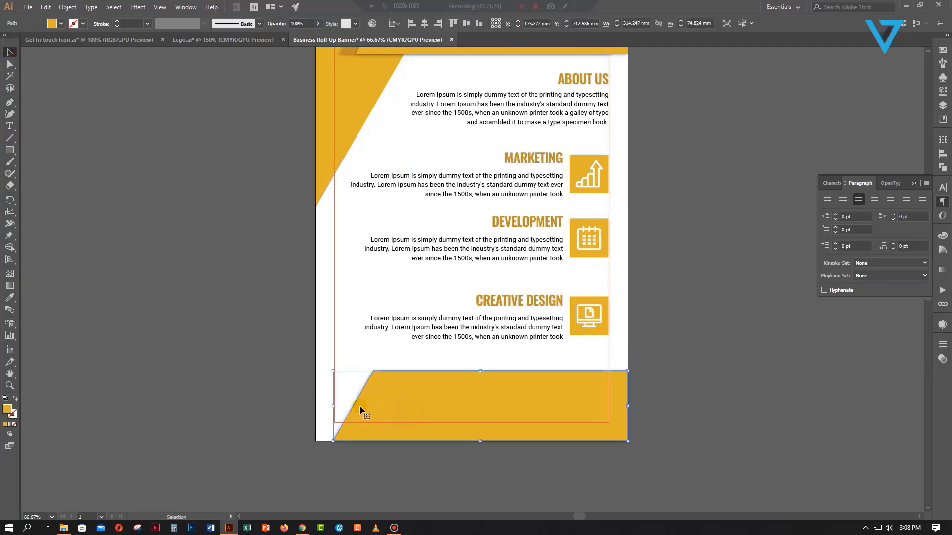
pyautogui.moveTo(333, 407); pyautogui.dragTo(317, 409)
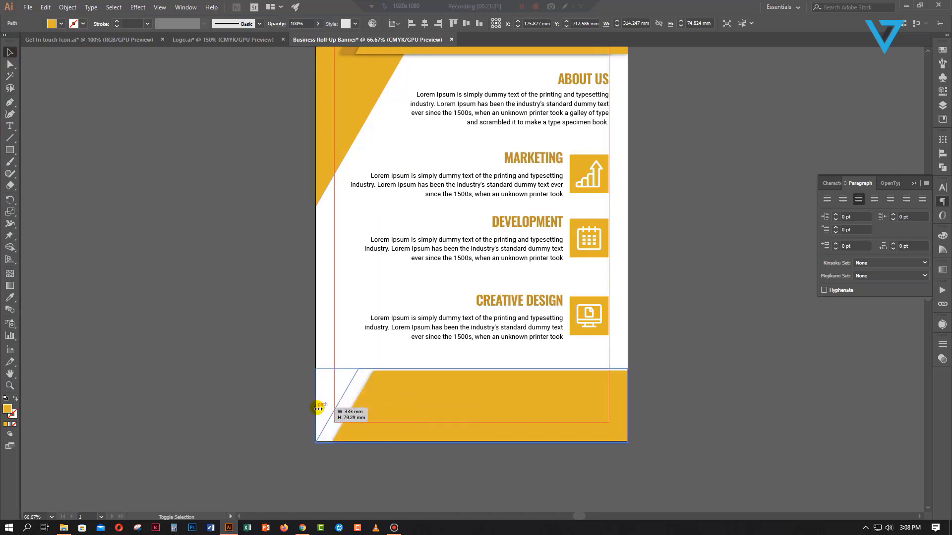
pyautogui.moveTo(264, 436); pyautogui.dragTo(264, 436)
pyautogui.click(264, 435)
pyautogui.scroll(-2, 168, 386)
pyautogui.press('t')
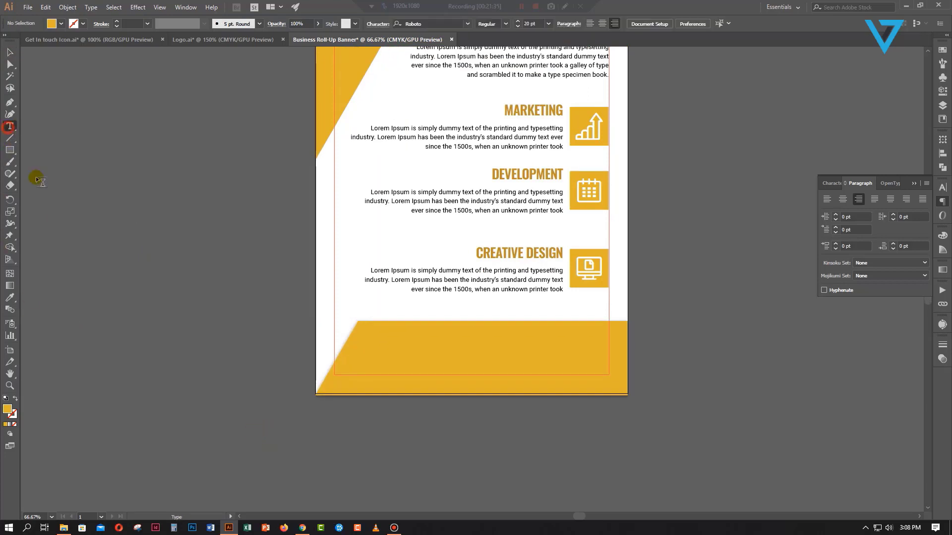
pyautogui.click(176, 346)
pyautogui.press('Escape')
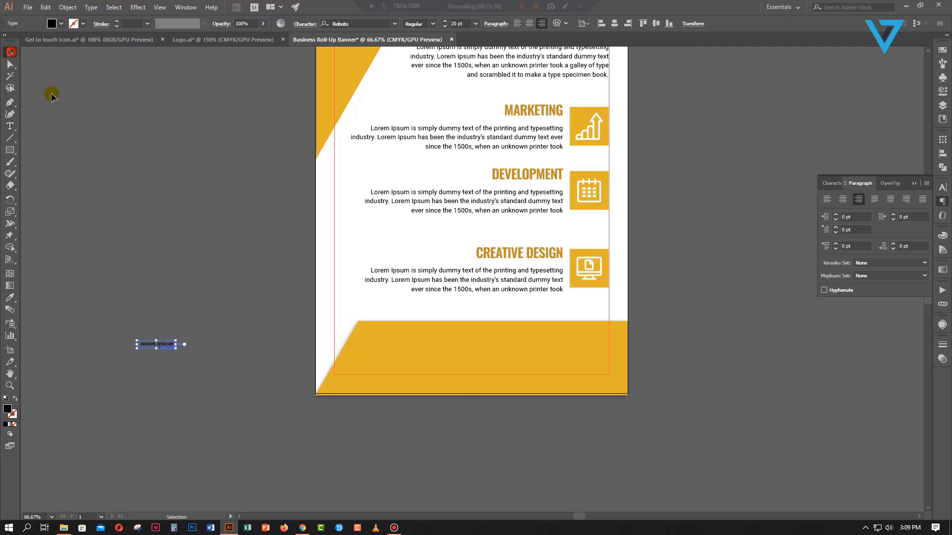
pyautogui.click(219, 319)
pyautogui.hotkey('ctrl', 'z')
pyautogui.hotkey('ctrl', 'z')
# Add a left-aligned text line reading "Contacts Us For More Info" in the upper part of the bottom gold shape
pyautogui.press('t')
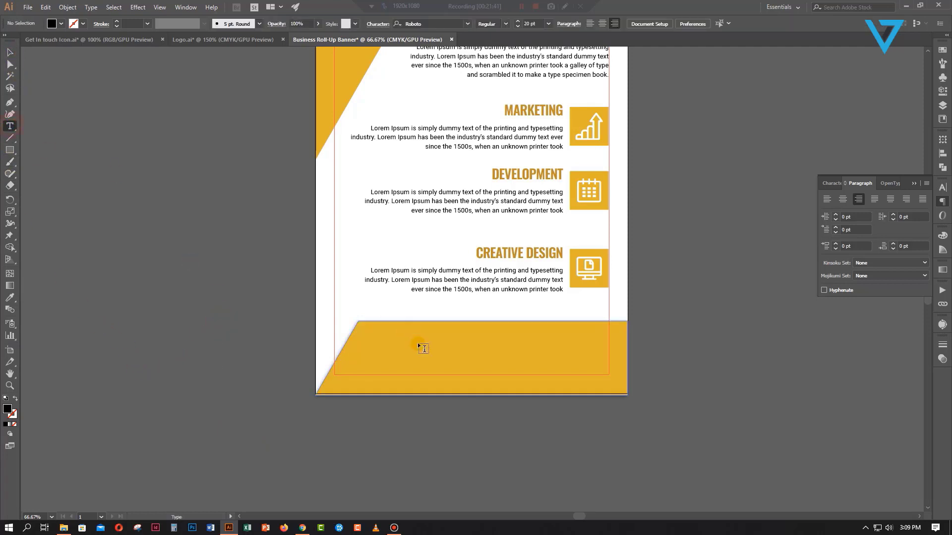
pyautogui.click(391, 338)
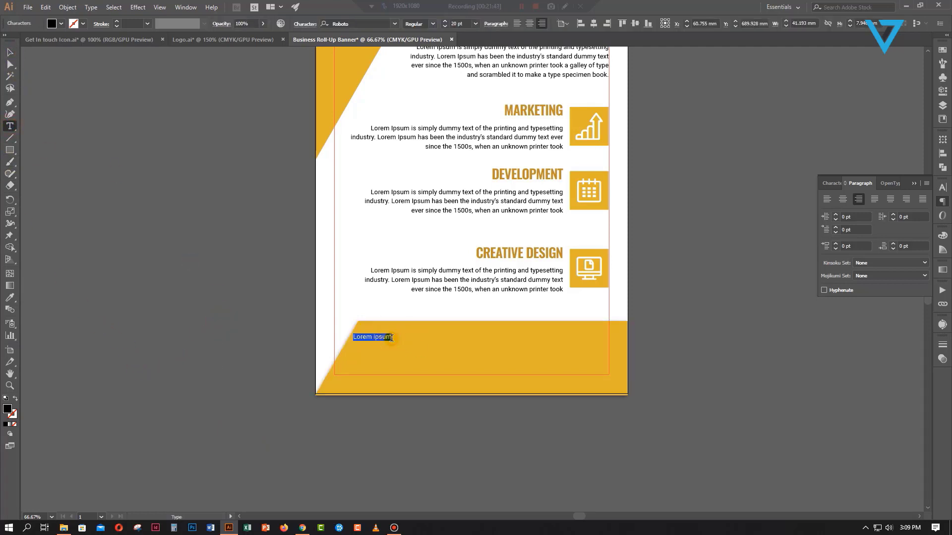
pyautogui.click(517, 23)
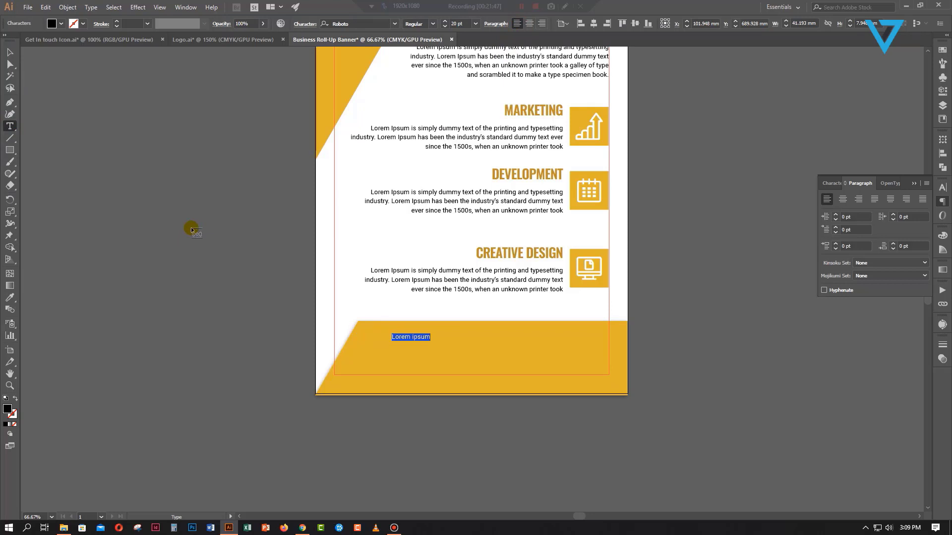
pyautogui.write('xc')
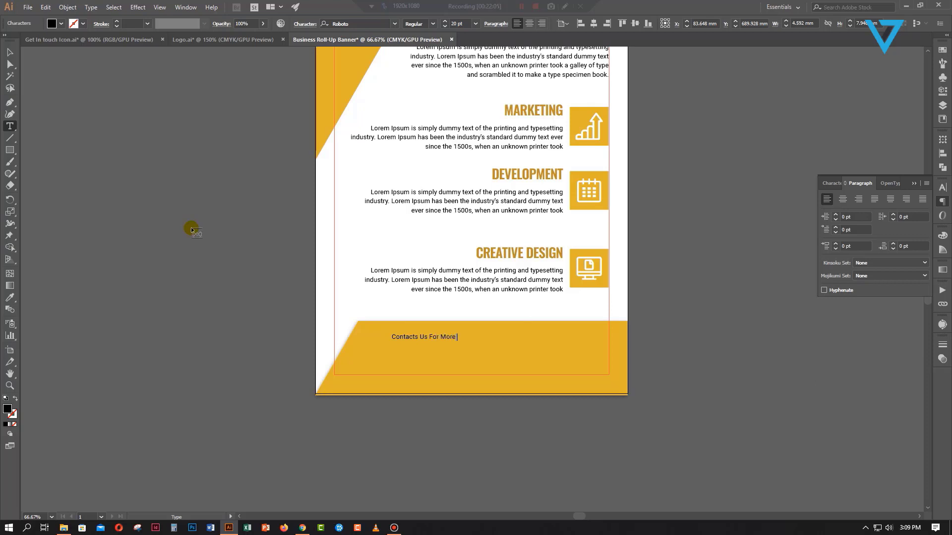
pyautogui.write('o')
pyautogui.click(10, 52)
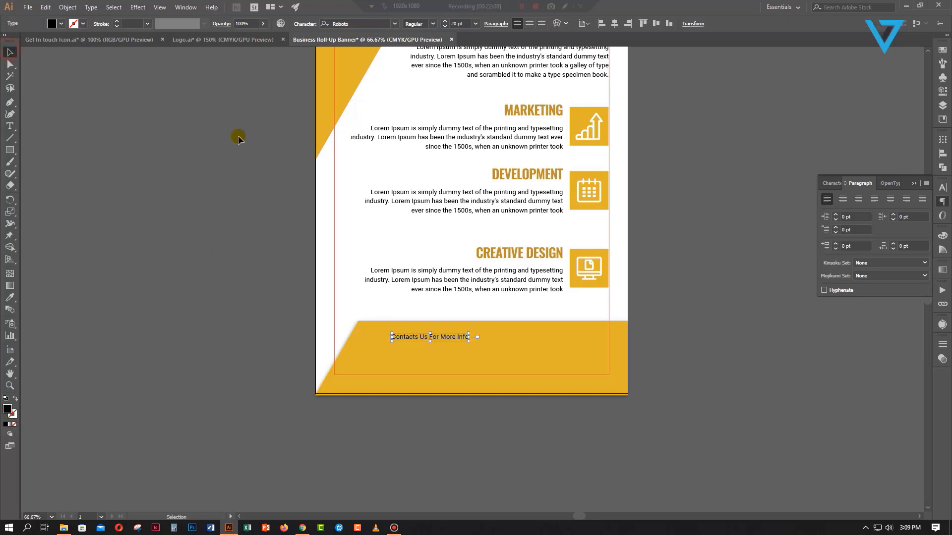
# Format the contact line in Roboto Medium at 28 pt with a white fill
pyautogui.click(434, 25)
pyautogui.click(428, 96)
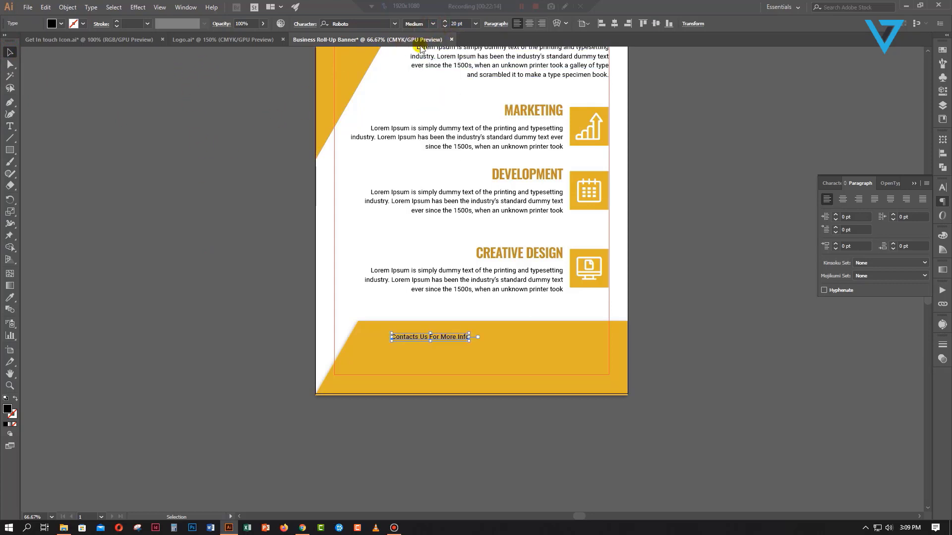
pyautogui.click(446, 22)
pyautogui.click(446, 22)
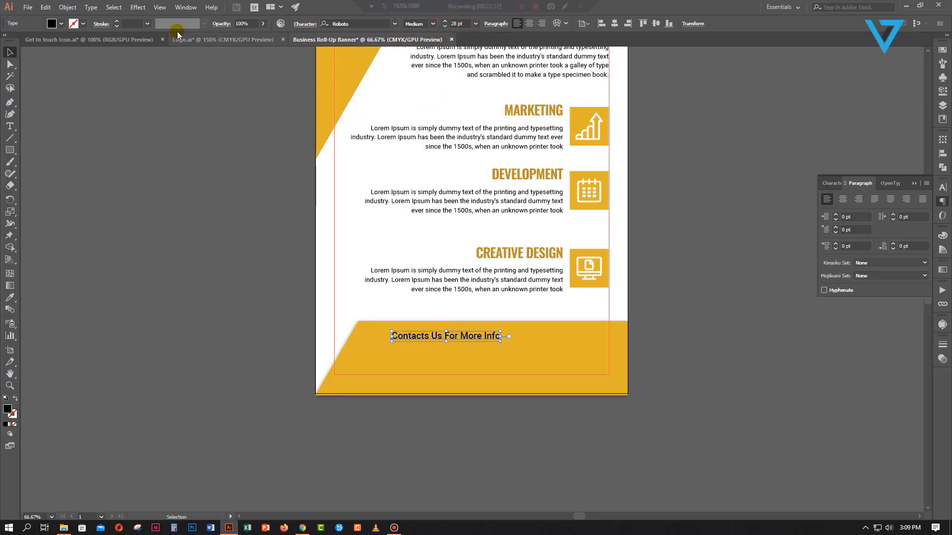
pyautogui.click(61, 24)
pyautogui.click(22, 42)
pyautogui.click(186, 258)
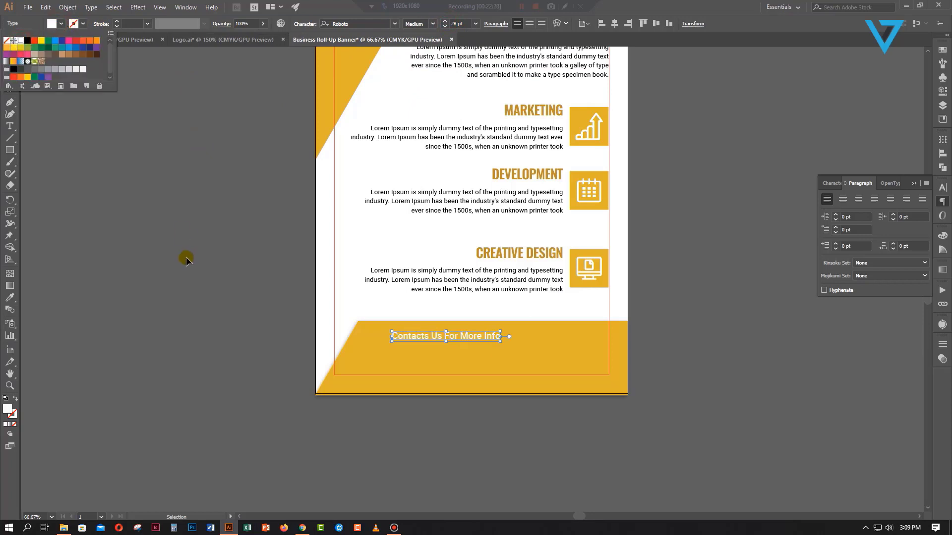
# Enlarge the contact line proportionally to about 36 pt
pyautogui.click(433, 339)
pyautogui.moveTo(501, 337); pyautogui.dragTo(530, 338)
pyautogui.click(114, 340)
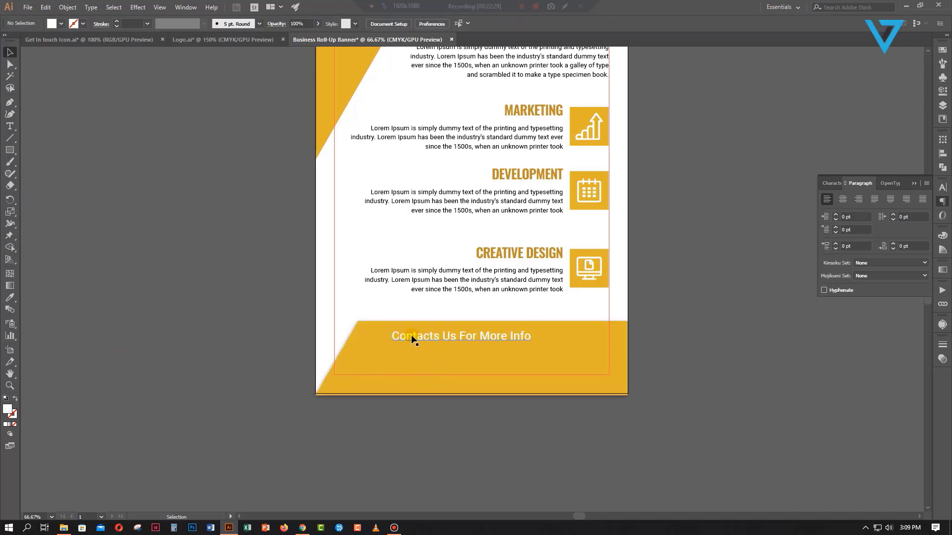
# Move the contact line nearer the gold shape's upper-left corner and copy it directly below, replacing the copy's text with a phone number
pyautogui.moveTo(405, 335); pyautogui.dragTo(391, 352)
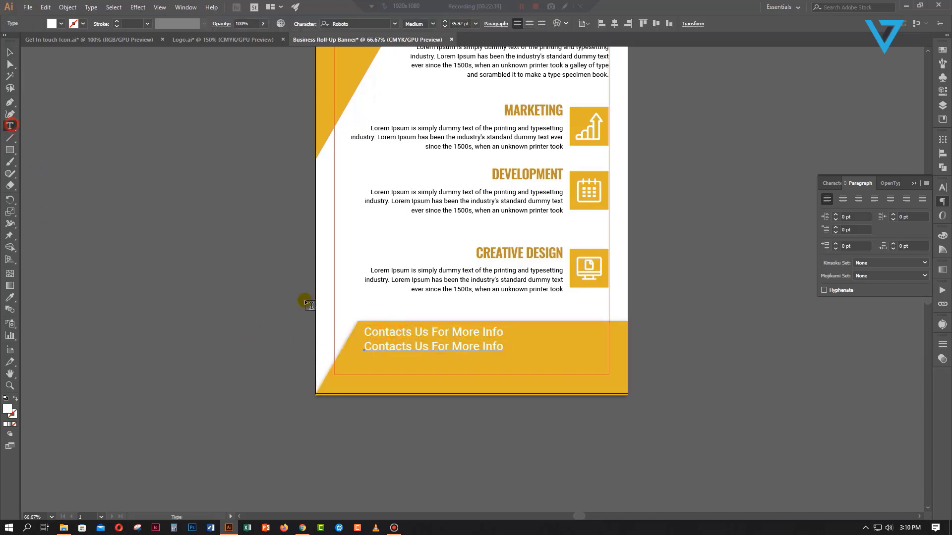
pyautogui.doubleClick(382, 348)
pyautogui.hotkey('ctrl', 'a')
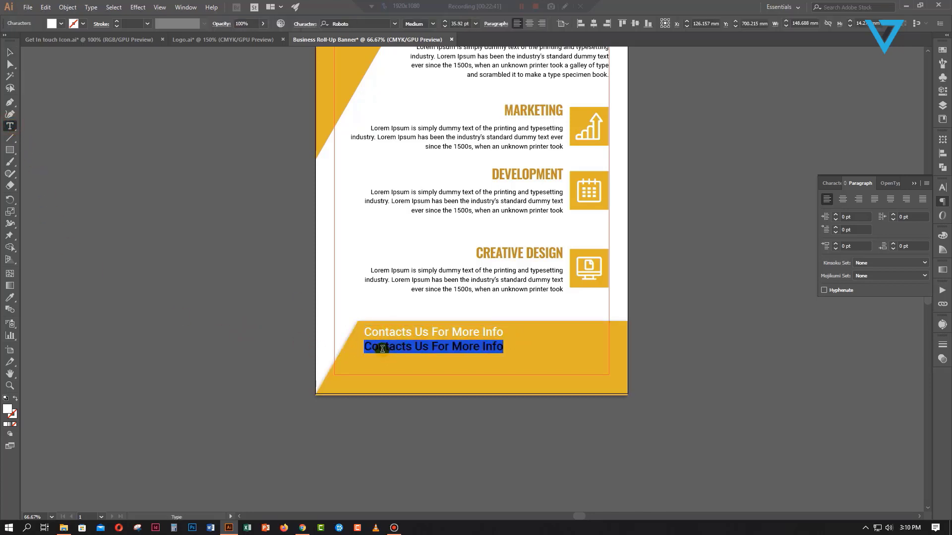
pyautogui.write('+880 123 456 78')
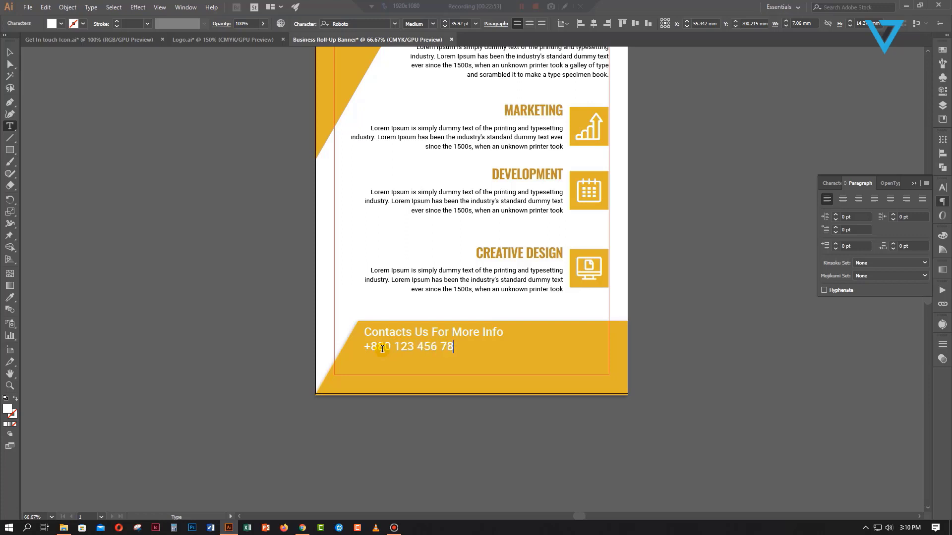
pyautogui.press('Escape')
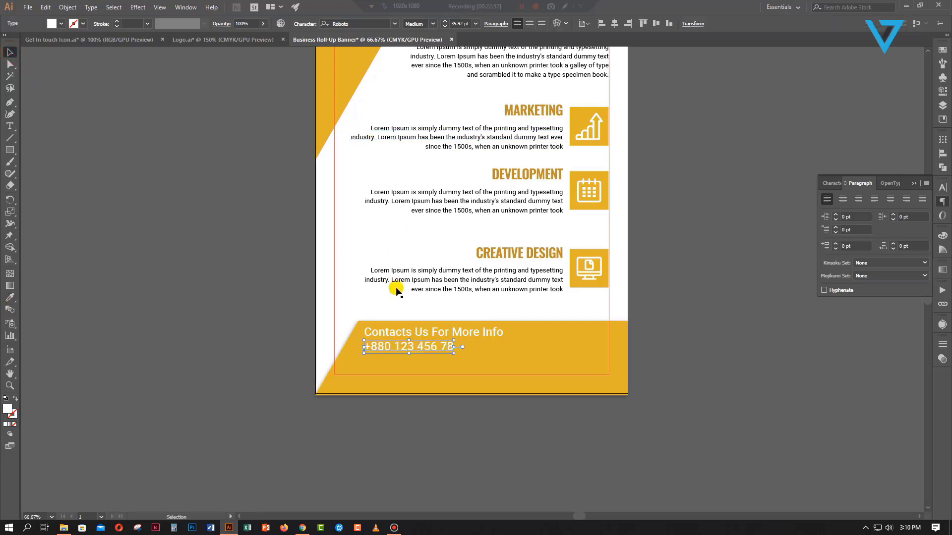
# Set the phone number in Oswald Heavy and enlarge it proportionally to about 54 pt
pyautogui.click(365, 28)
pyautogui.write('os')
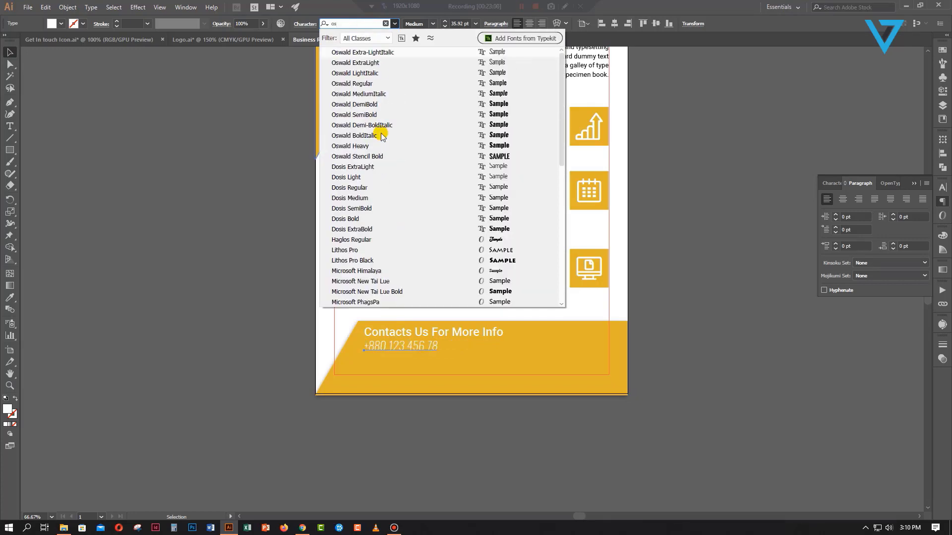
pyautogui.click(357, 146)
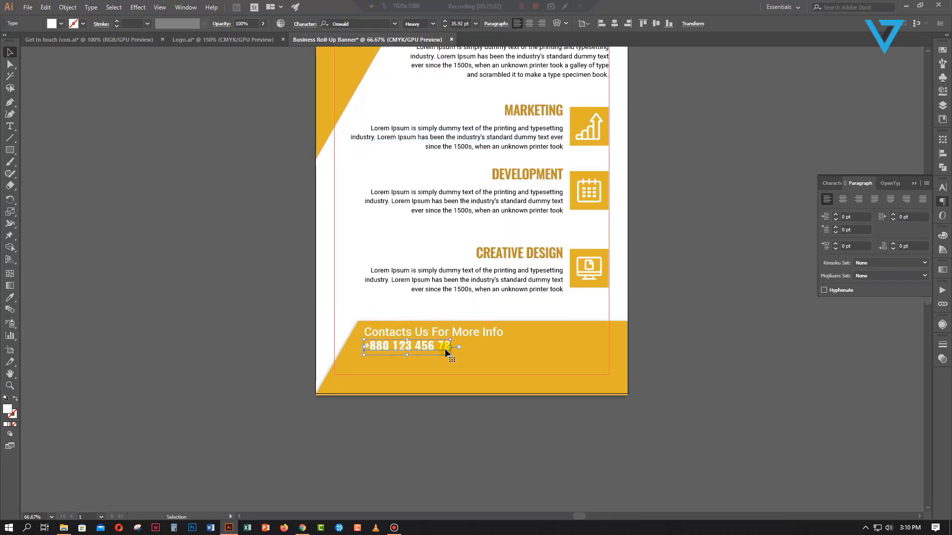
pyautogui.moveTo(446, 348); pyautogui.dragTo(483, 347)
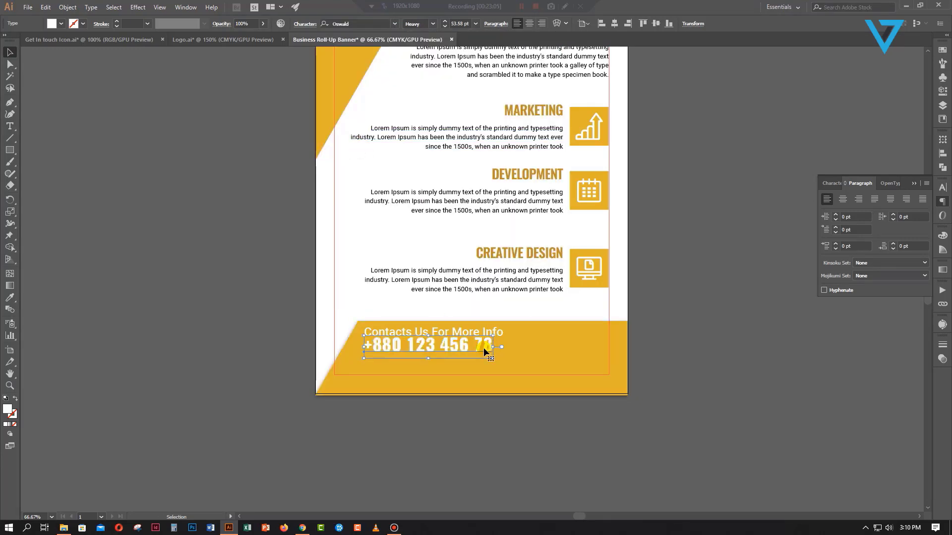
# Nudge the phone number down and slightly to the right so it sits clear of the contact line above
pyautogui.press('Down')
pyautogui.press('Down')
pyautogui.press('Down')
pyautogui.press('Down')
pyautogui.press('Down')
pyautogui.press('Down')
pyautogui.press('Down')
pyautogui.press('Down')
pyautogui.press('Down')
pyautogui.press('Down')
pyautogui.press('Down')
pyautogui.press('Down')
pyautogui.press('Down')
pyautogui.press('Down')
pyautogui.press('Down')
pyautogui.press('Right')
pyautogui.press('Right')
pyautogui.press('Right')
pyautogui.press('Right')
pyautogui.press('Right')
pyautogui.press('Right')
pyautogui.press('Right')
pyautogui.press('Right')
pyautogui.press('Right')
pyautogui.press('Right')
pyautogui.press('Right')
pyautogui.press('Right')
pyautogui.press('Right')
pyautogui.press('Right')
pyautogui.press('Right')
pyautogui.press('Right')
pyautogui.press('Right')
pyautogui.press('Right')
pyautogui.press('Right')
pyautogui.press('Right')
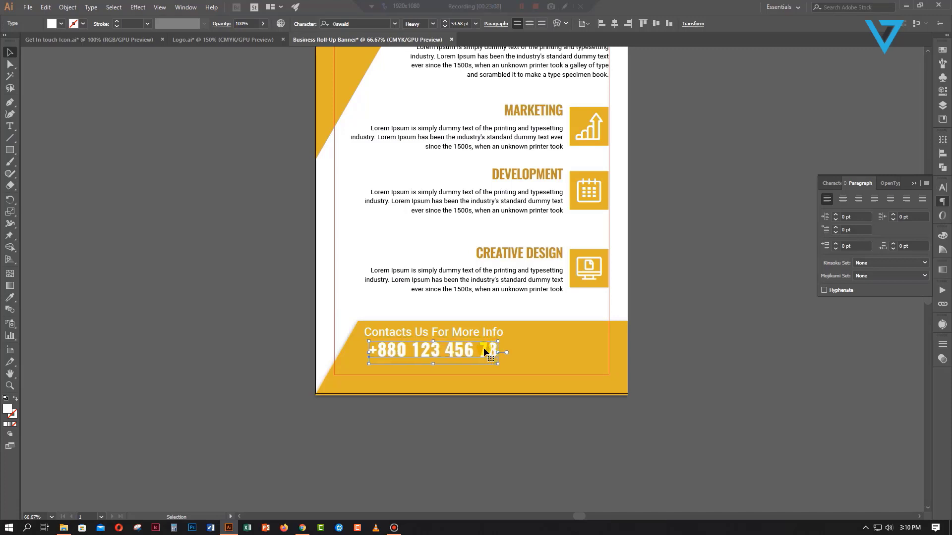
pyautogui.hotkey('ctrl', '+')
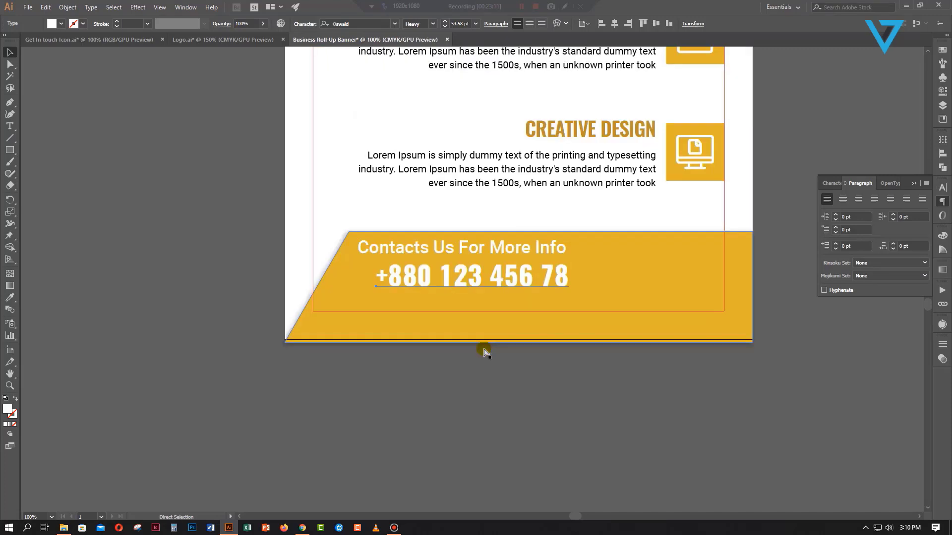
pyautogui.scroll(-2, 461, 427)
pyautogui.moveTo(399, 206); pyautogui.dragTo(394, 255)
pyautogui.click(9, 126)
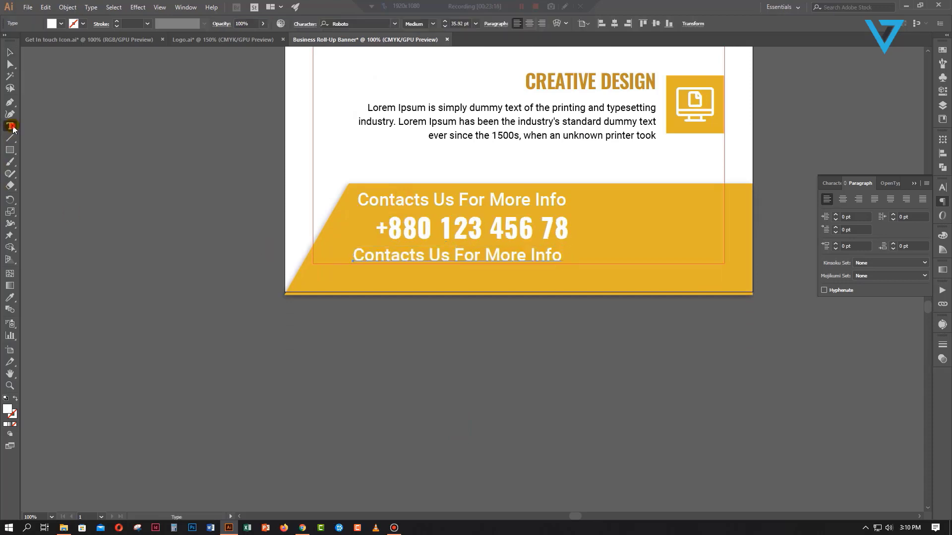
pyautogui.tripleClick(403, 254)
pyautogui.write('www.website.com')
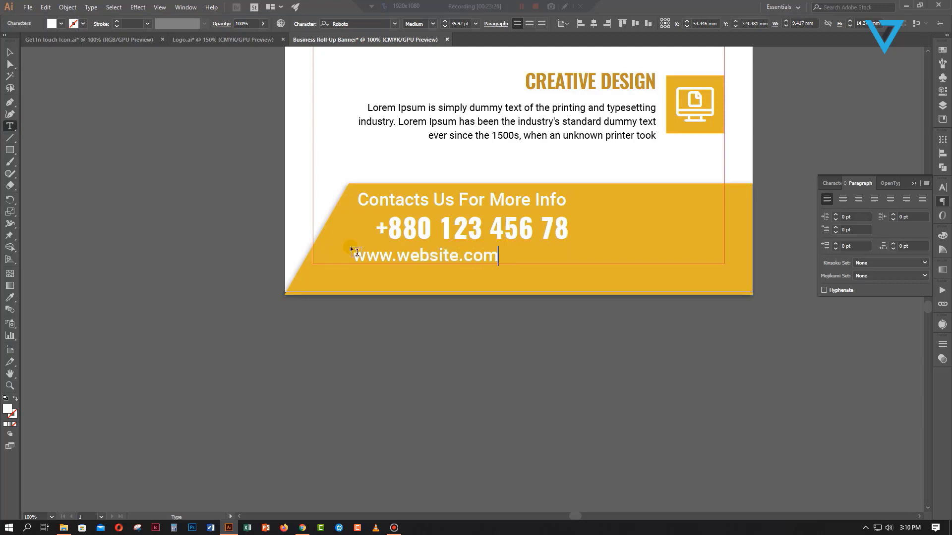
pyautogui.press('Escape')
# Change the website line's font weight to Regular
pyautogui.click(433, 23)
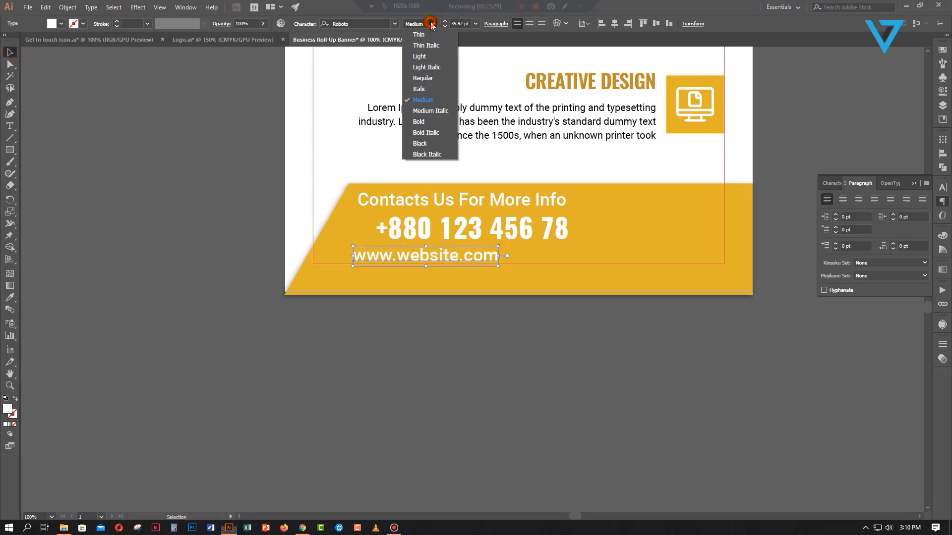
pyautogui.click(423, 78)
pyautogui.click(170, 236)
# Copy the website line to its right and replace the copy's text with a contact e-mail address
pyautogui.moveTo(412, 258); pyautogui.dragTo(599, 262)
pyautogui.click(10, 126)
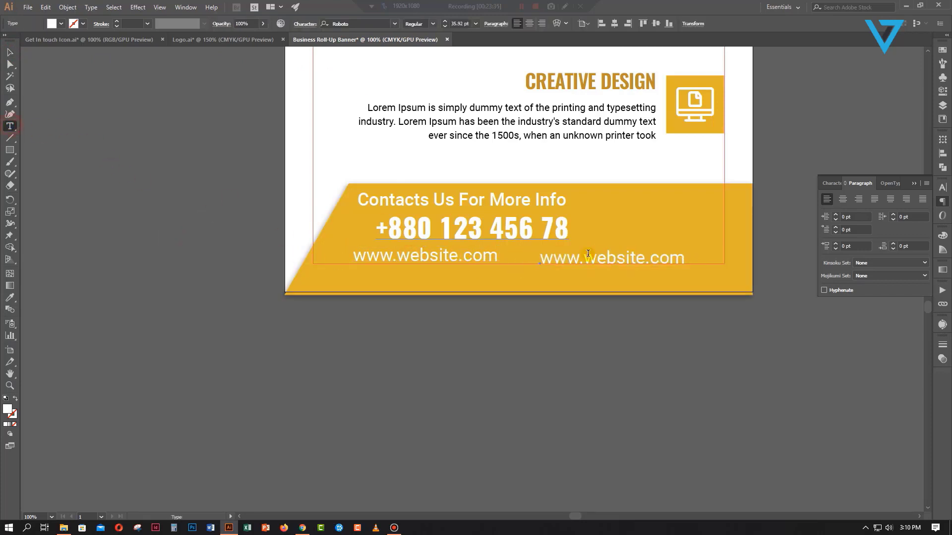
pyautogui.tripleClick(614, 258)
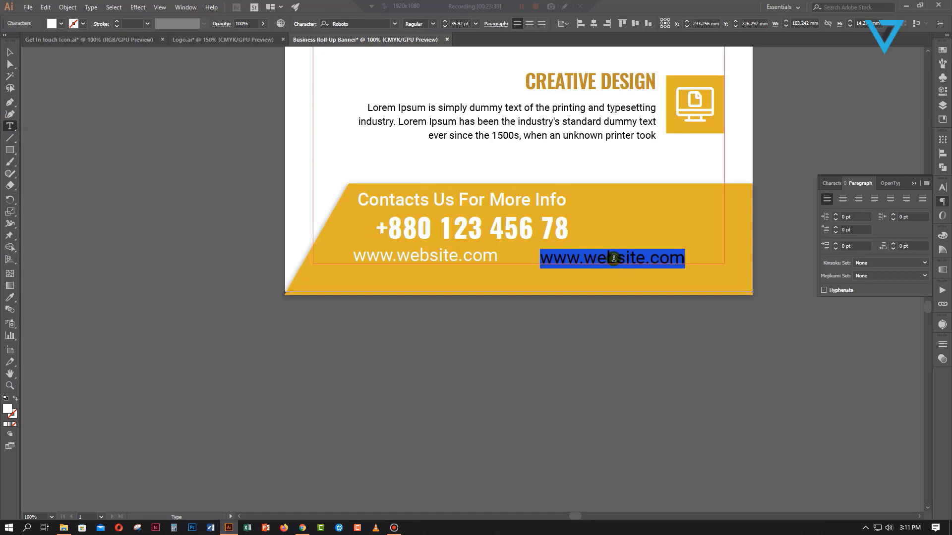
pyautogui.write('yourma')
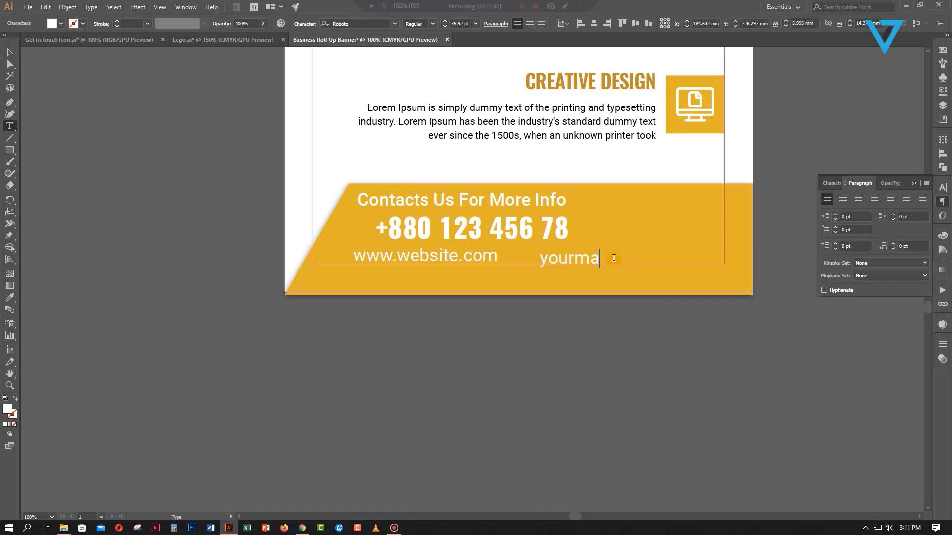
pyautogui.write('il@gmail.com')
pyautogui.press('Escape')
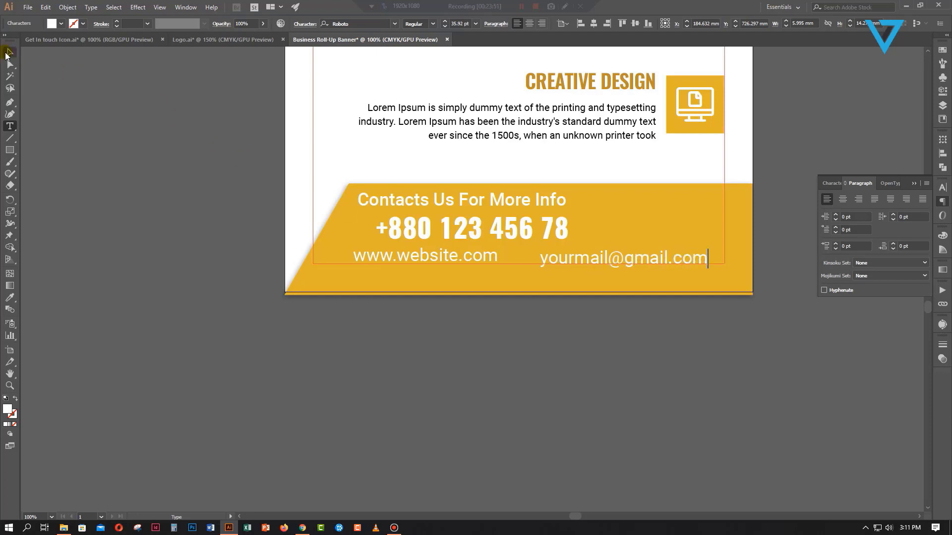
# Copy the globe, phone and envelope icons from the Get In touch Icon document and place them below the banner artboard
pyautogui.click(168, 198)
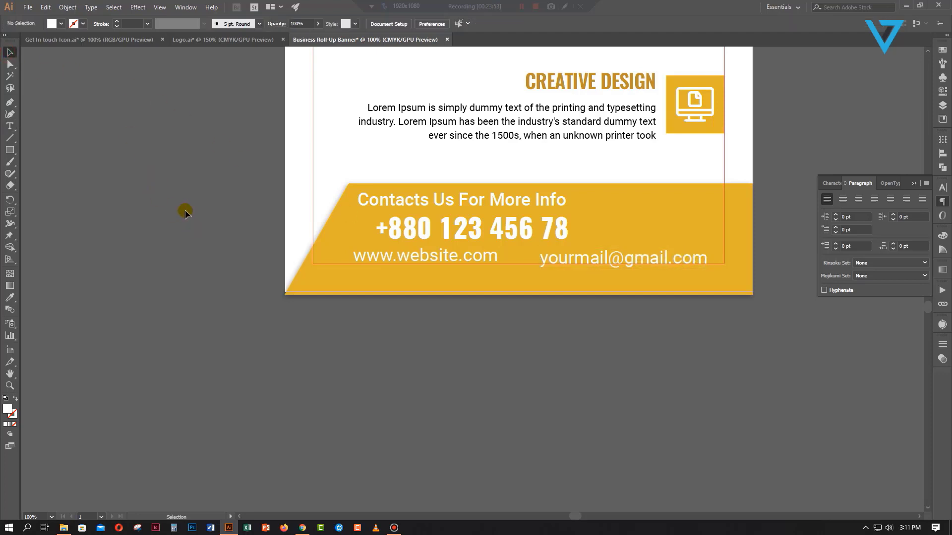
pyautogui.click(126, 40)
pyautogui.click(123, 145)
pyautogui.keyDown('shift'); pyautogui.click(125, 178); pyautogui.keyUp('shift')
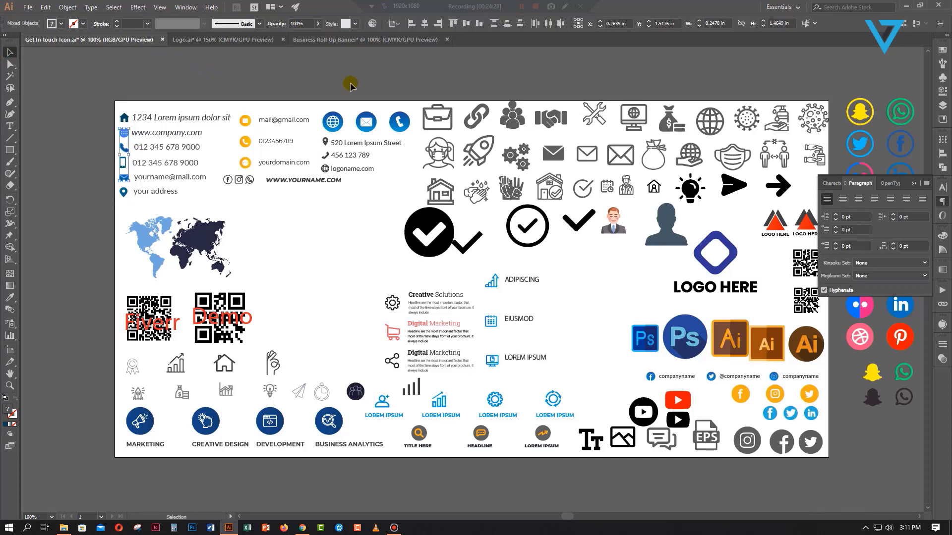
pyautogui.click(365, 40)
pyautogui.hotkey('ctrl', 'v')
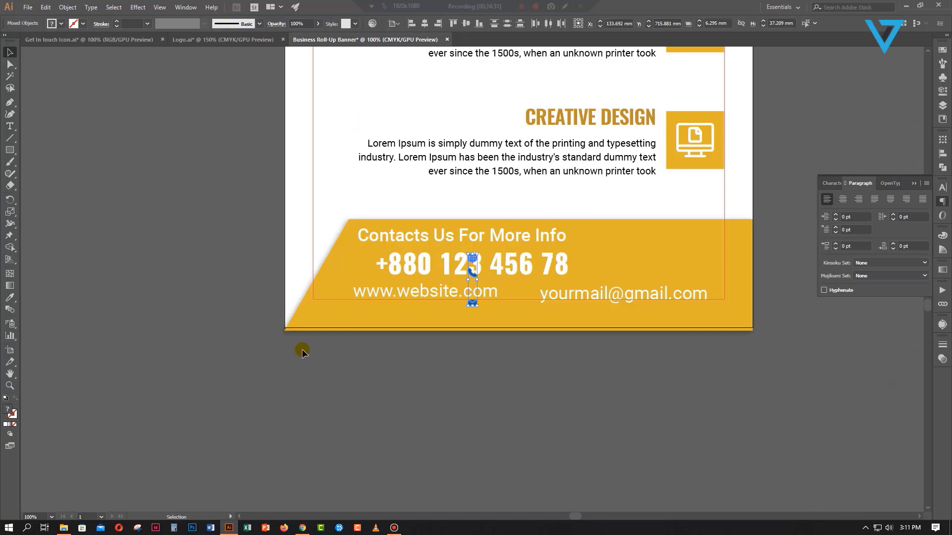
pyautogui.moveTo(476, 335); pyautogui.dragTo(347, 427)
pyautogui.click(493, 415)
# Recolor the globe, phone and envelope icons below the banner with a white fill
pyautogui.hotkey('ctrl', '+')
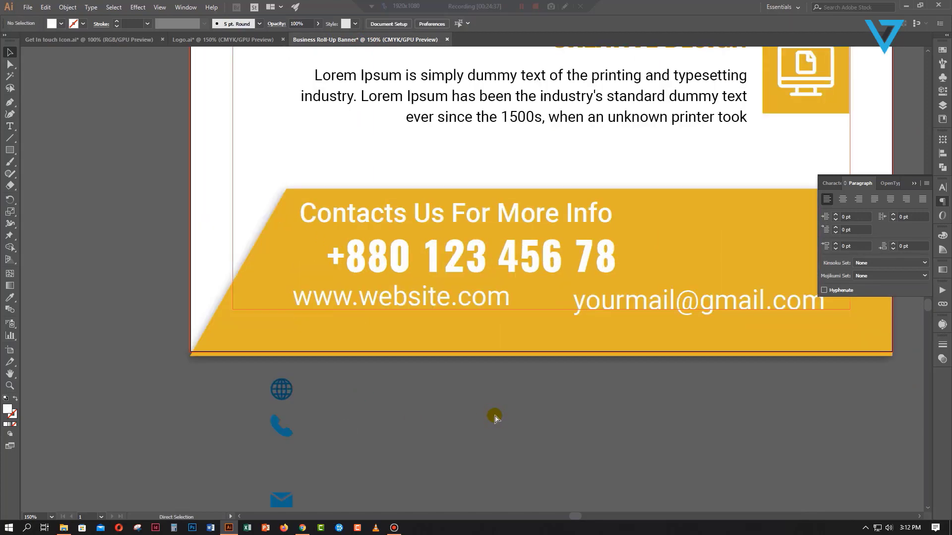
pyautogui.scroll(-4, 433, 433)
pyautogui.moveTo(308, 263); pyautogui.dragTo(264, 407)
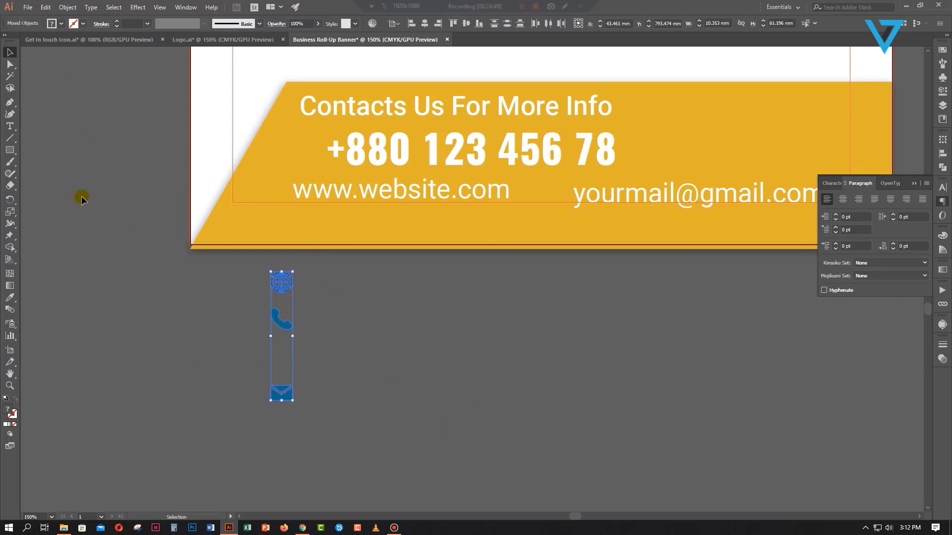
pyautogui.click(60, 24)
pyautogui.click(22, 45)
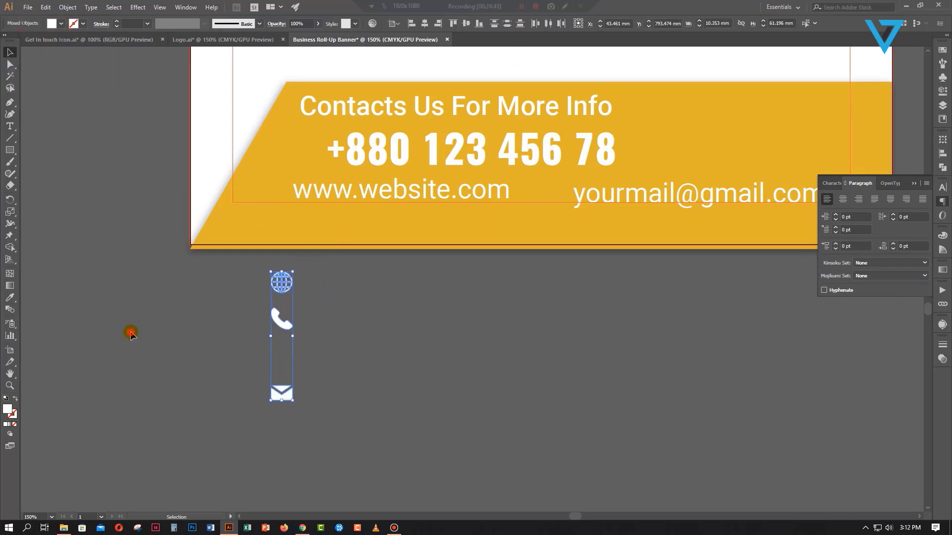
pyautogui.click(129, 331)
# Place the globe icon in front of the website line and the envelope icon in front of the e-mail line
pyautogui.moveTo(279, 282); pyautogui.dragTo(279, 194)
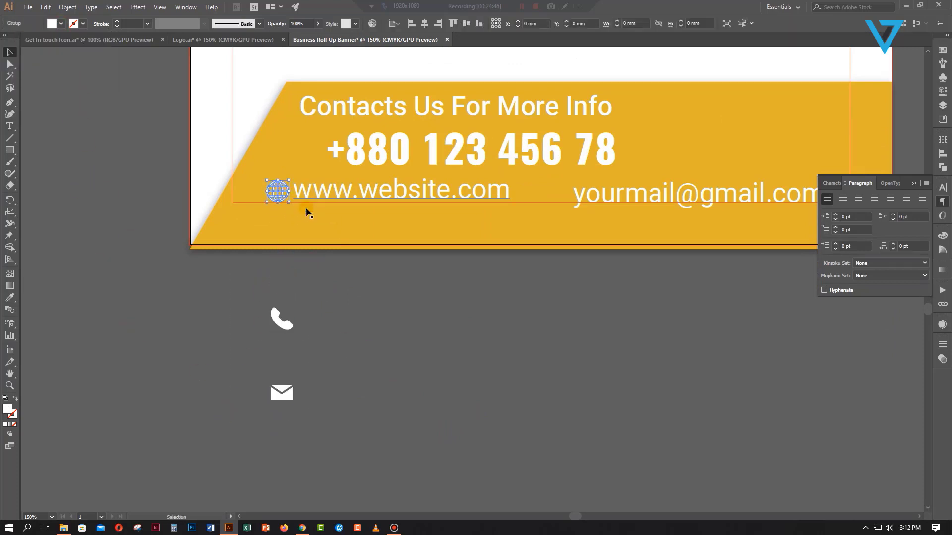
pyautogui.click(382, 365)
pyautogui.moveTo(282, 395); pyautogui.dragTo(558, 196)
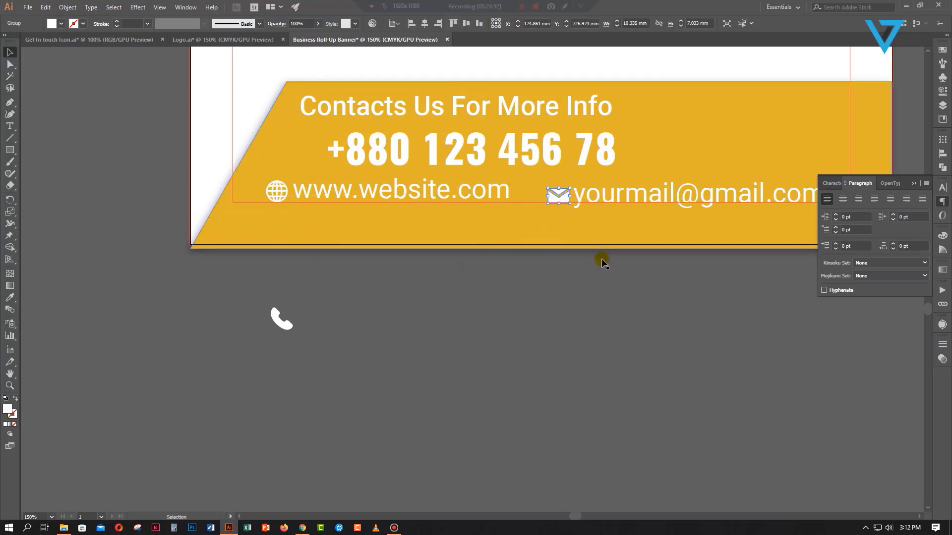
# Shift the e-mail line to the right, away from its envelope icon, and align it vertically with the website line
pyautogui.press('h')
pyautogui.moveTo(602, 262); pyautogui.dragTo(506, 267)
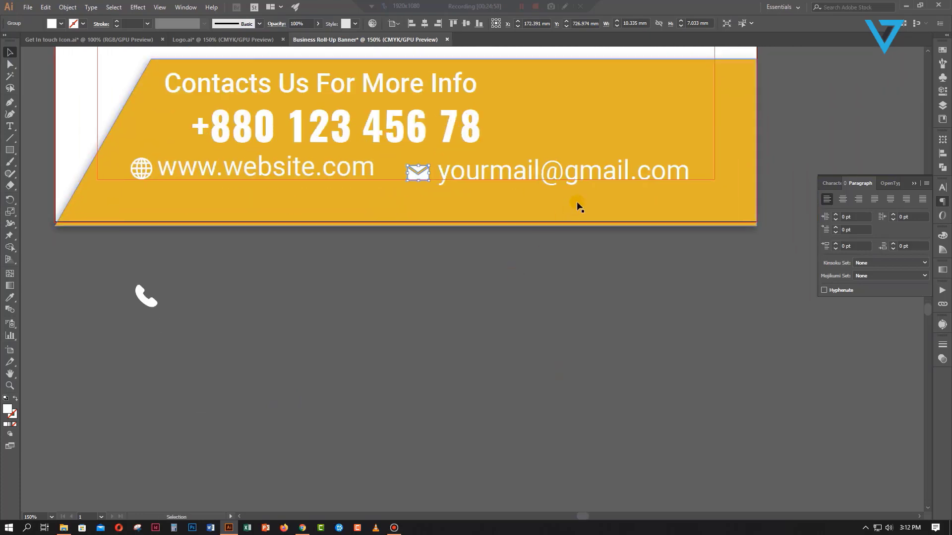
pyautogui.click(581, 174)
pyautogui.moveTo(581, 177); pyautogui.dragTo(593, 177)
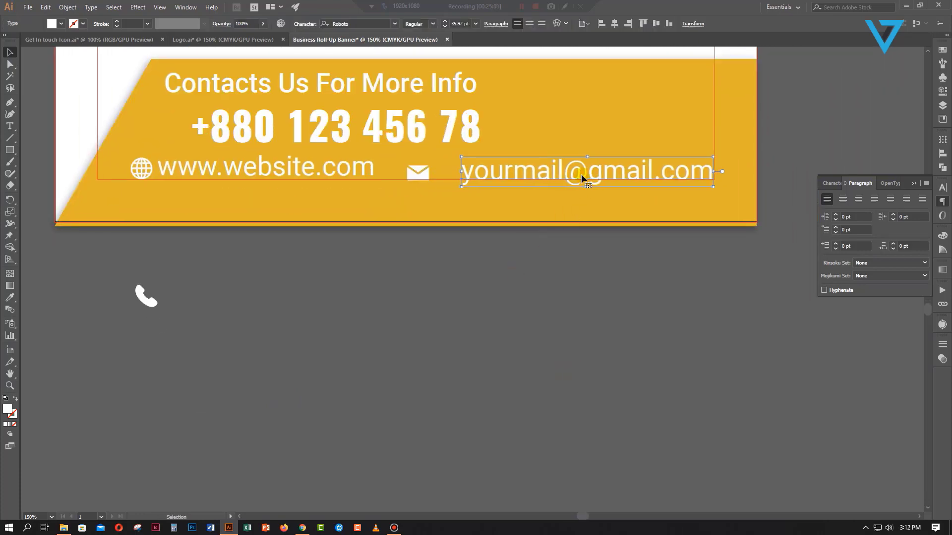
pyautogui.keyDown('shift'); pyautogui.click(365, 172); pyautogui.keyUp('shift')
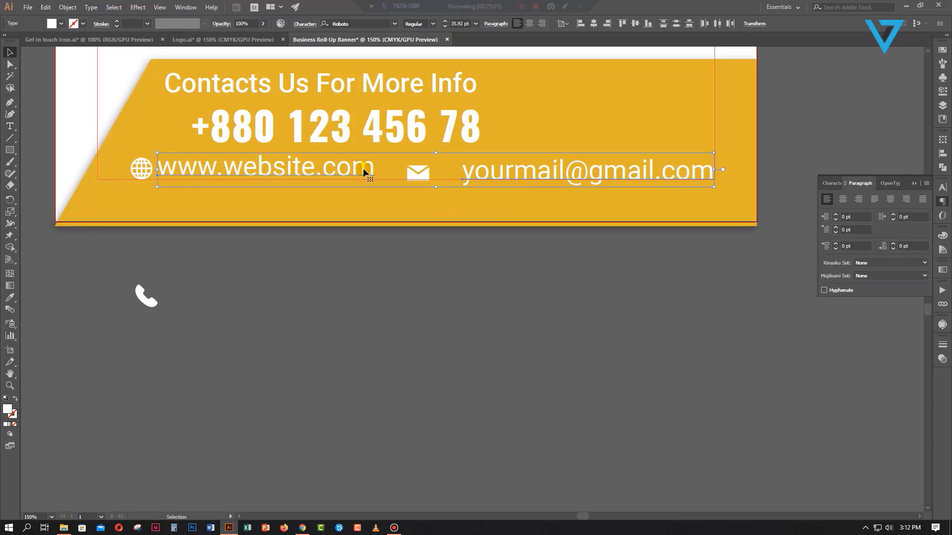
pyautogui.click(635, 23)
# Nudge the envelope icon to the right until it sits close to the start of the e-mail line
pyautogui.click(429, 176)
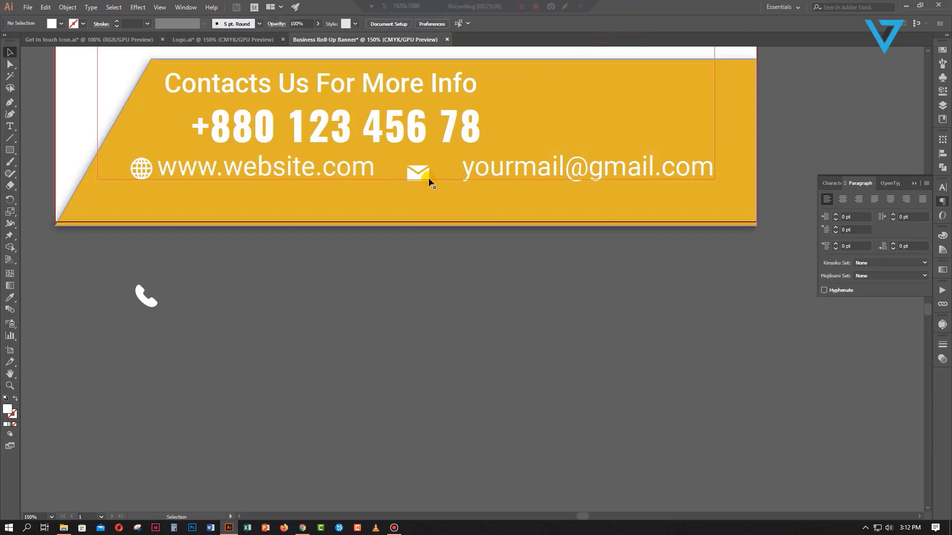
pyautogui.press('Right')
pyautogui.press('Right')
pyautogui.press('Right')
pyautogui.press('Right')
pyautogui.press('Right')
pyautogui.press('Right')
pyautogui.press('Right')
pyautogui.press('Right')
pyautogui.press('Right')
pyautogui.press('Right')
pyautogui.press('Right')
pyautogui.press('Right')
pyautogui.press('Right')
pyautogui.press('Right')
pyautogui.press('Right')
pyautogui.press('Right')
pyautogui.press('Right')
pyautogui.press('Right')
pyautogui.press('Right')
pyautogui.press('Right')
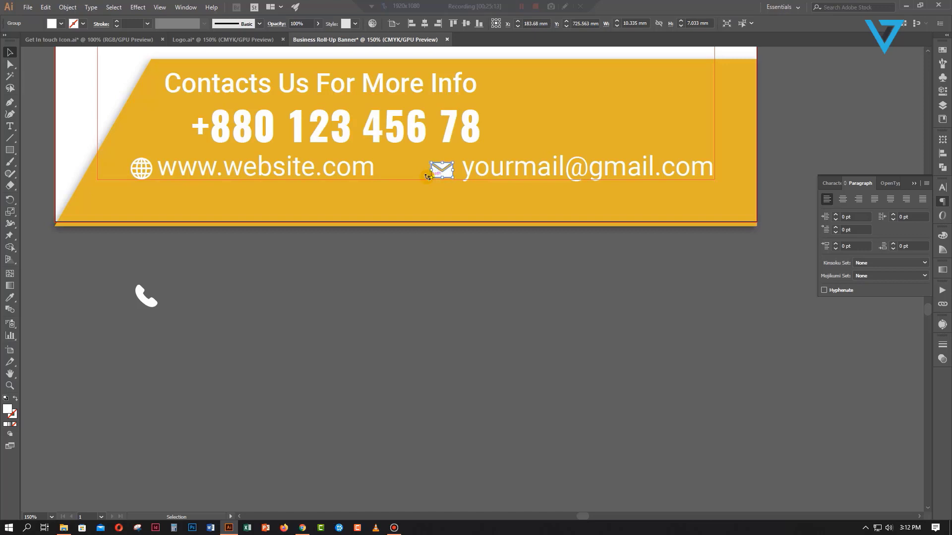
# Align the envelope icon's vertical center with the globe icon, using the globe as the key object
pyautogui.keyDown('shift'); pyautogui.click(141, 169); pyautogui.keyUp('shift')
pyautogui.click(141, 169)
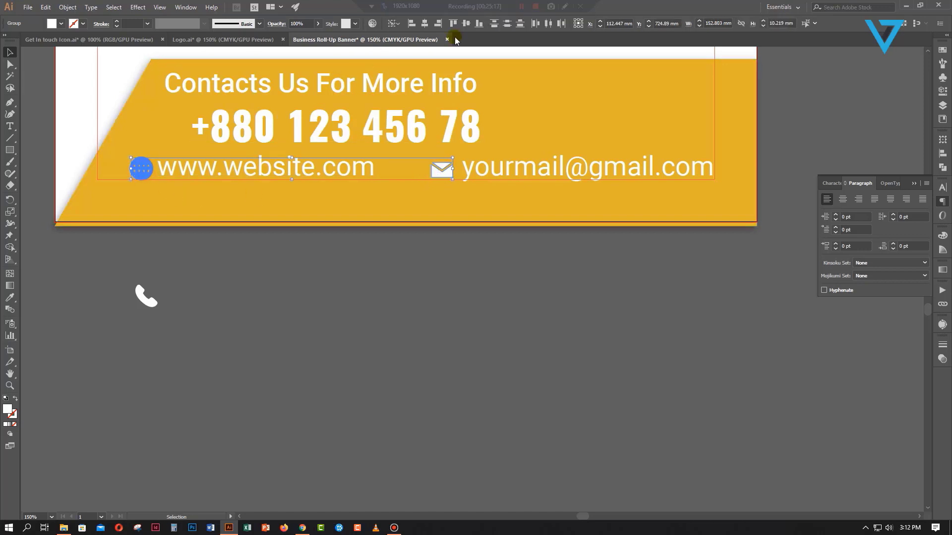
pyautogui.click(467, 24)
pyautogui.click(404, 291)
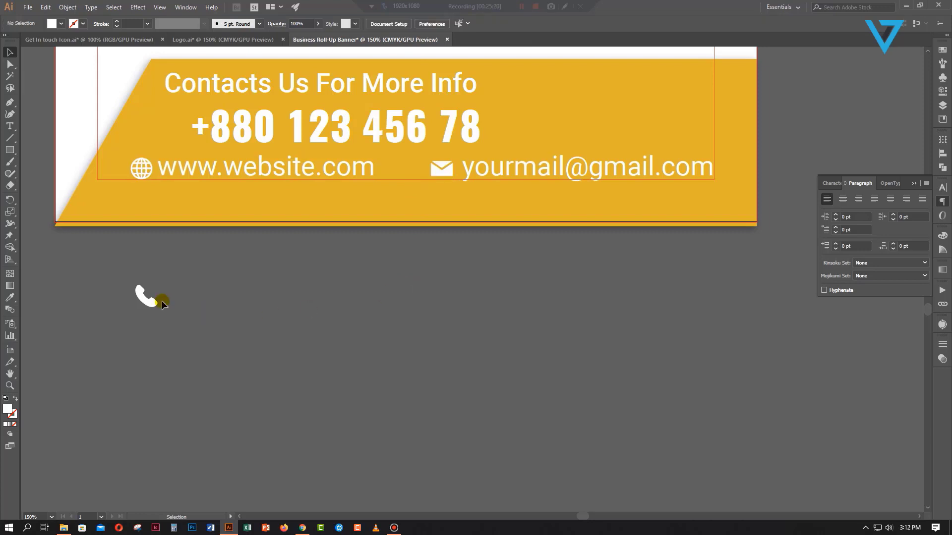
# Move the phone icon directly in front of the phone number and enlarge it to about 17 mm wide
pyautogui.click(153, 301)
pyautogui.moveTo(154, 304); pyautogui.dragTo(196, 148)
pyautogui.click(174, 318)
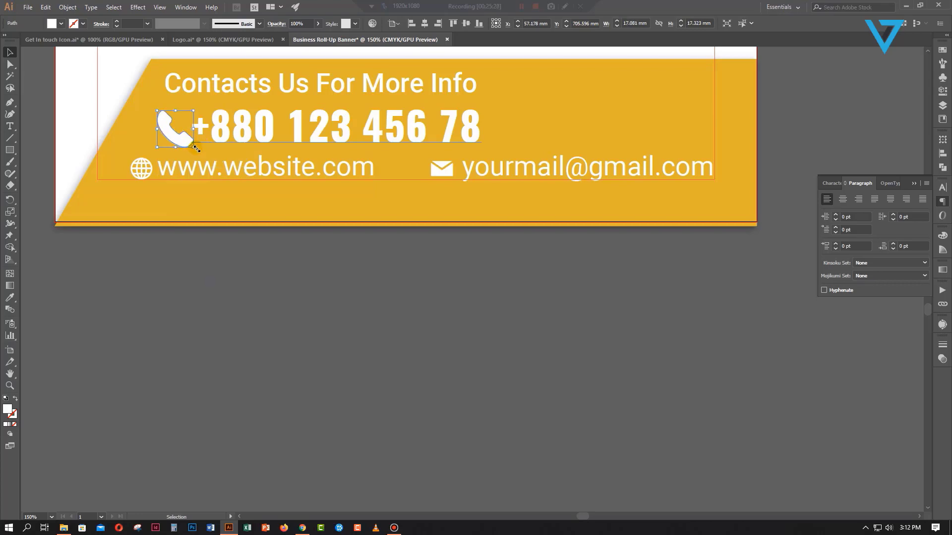
# Group the phone icon with the phone number and center the group horizontally on the gold footer shape
pyautogui.hotkey('ctrl', '0')
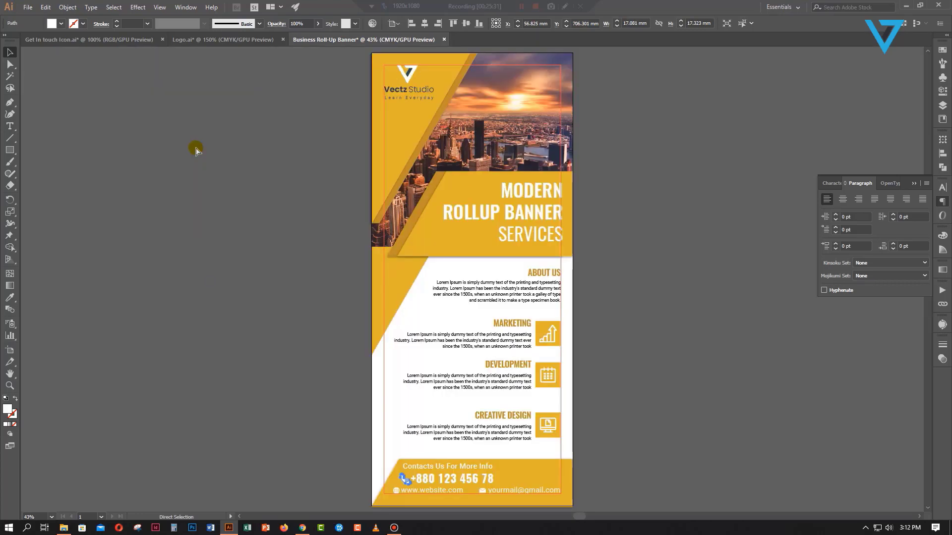
pyautogui.hotkey('ctrl', '+')
pyautogui.hotkey('ctrl', '+')
pyautogui.hotkey('ctrl', '+')
pyautogui.click(501, 388)
pyautogui.moveTo(511, 390); pyautogui.dragTo(312, 354)
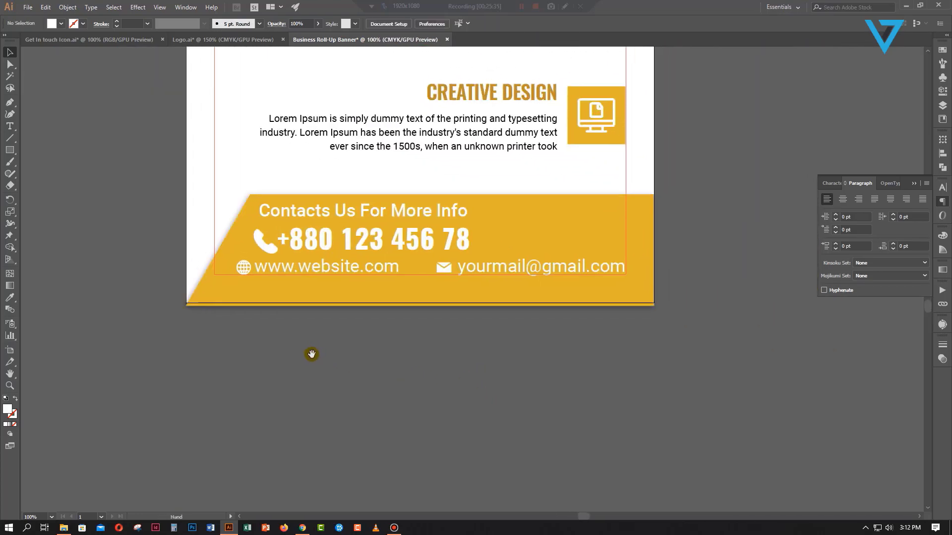
pyautogui.click(268, 252)
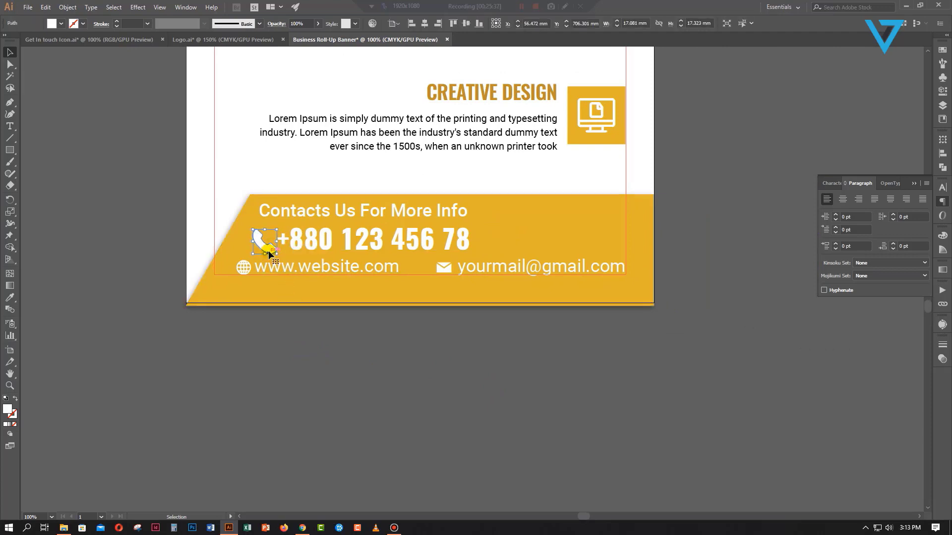
pyautogui.keyDown('shift'); pyautogui.click(295, 241); pyautogui.keyUp('shift')
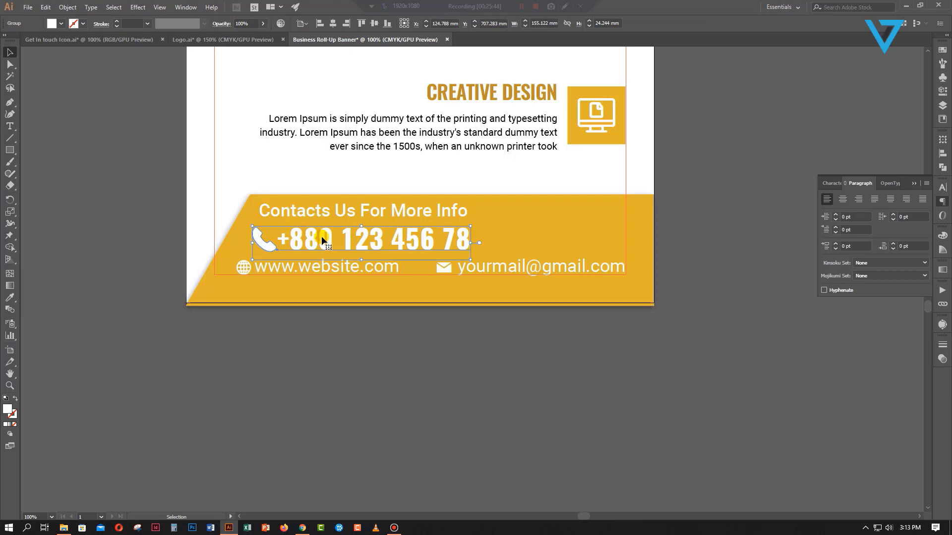
pyautogui.click(519, 211)
pyautogui.click(519, 208)
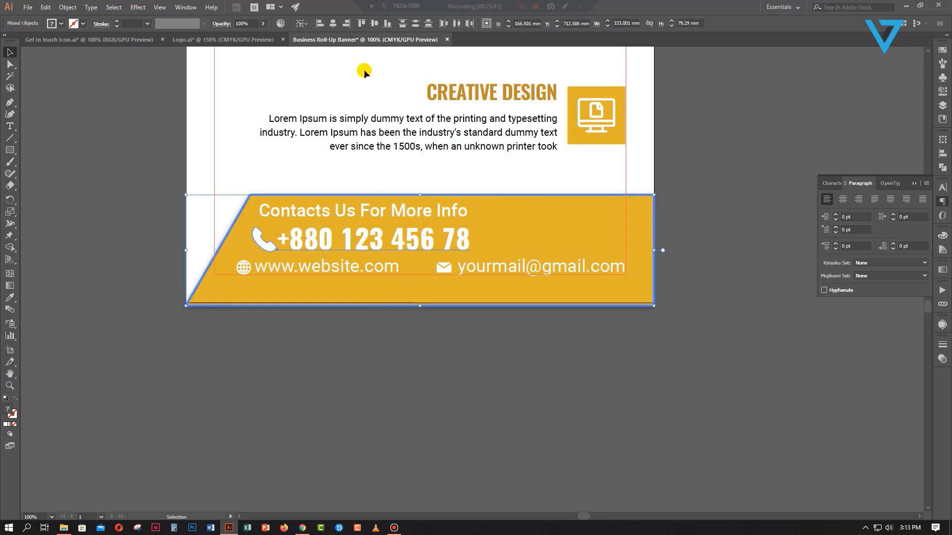
pyautogui.click(333, 24)
pyautogui.click(470, 402)
# Center the "Contacts Us For More Info" line horizontally above the grouped phone number, keeping the number as the key object
pyautogui.click(404, 208)
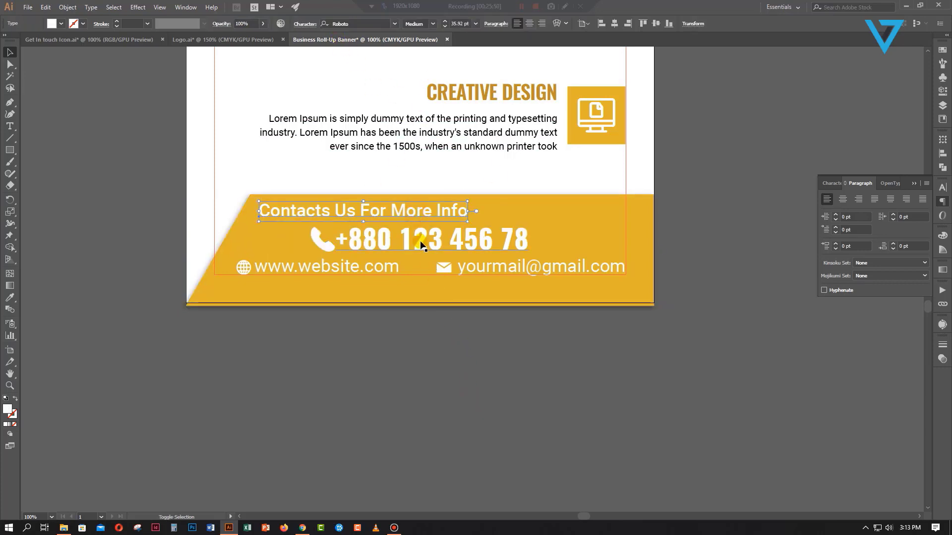
pyautogui.keyDown('shift'); pyautogui.click(420, 240); pyautogui.keyUp('shift')
pyautogui.click(334, 23)
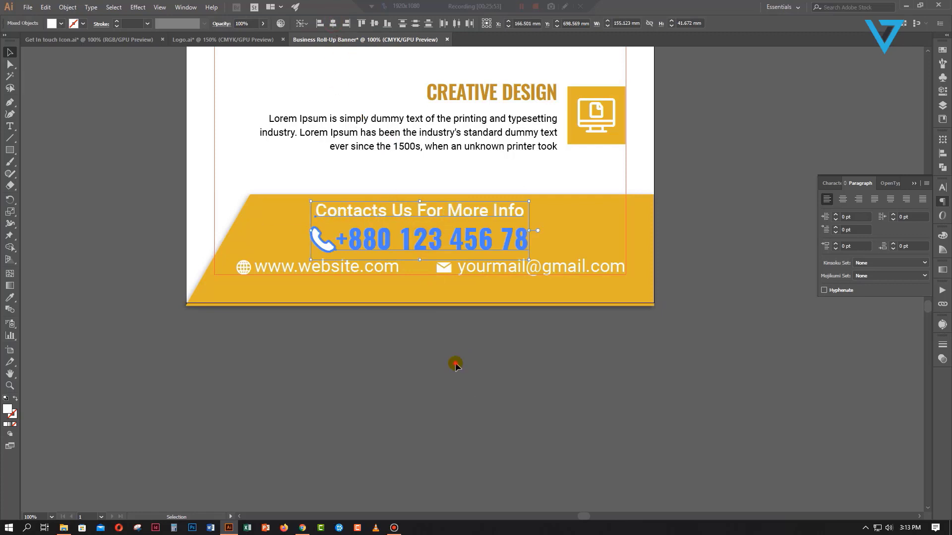
pyautogui.click(455, 361)
pyautogui.hotkey('ctrl', '0')
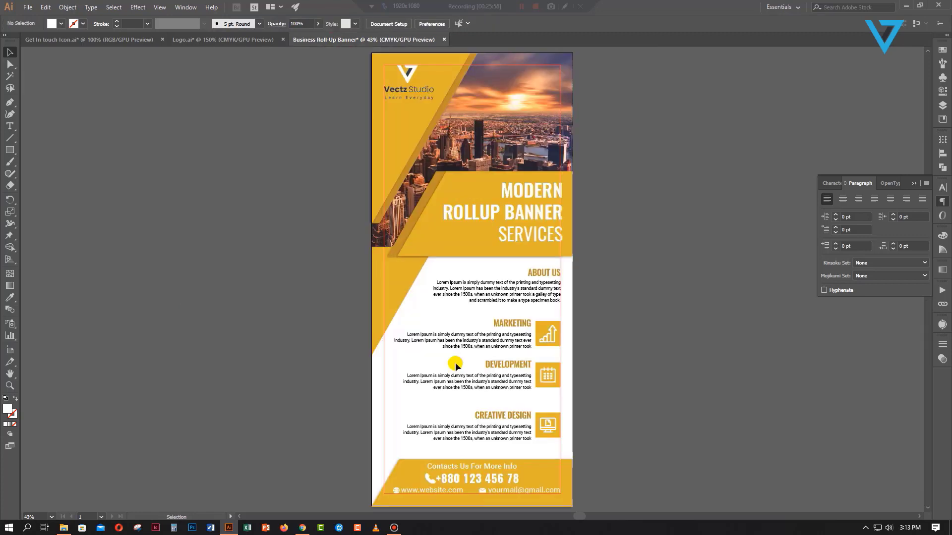